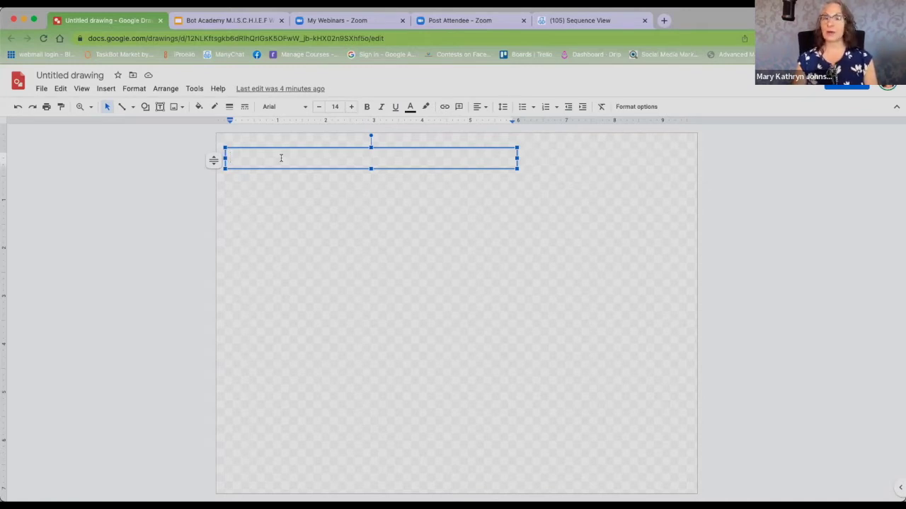
Step: Write the heading "Webinar Strategy:" in the text box, followed after a blank line by FB Ads, TY Ads and TikTok Ads on separate lines
{"action": "type", "text": "Webinar Strategy:"}
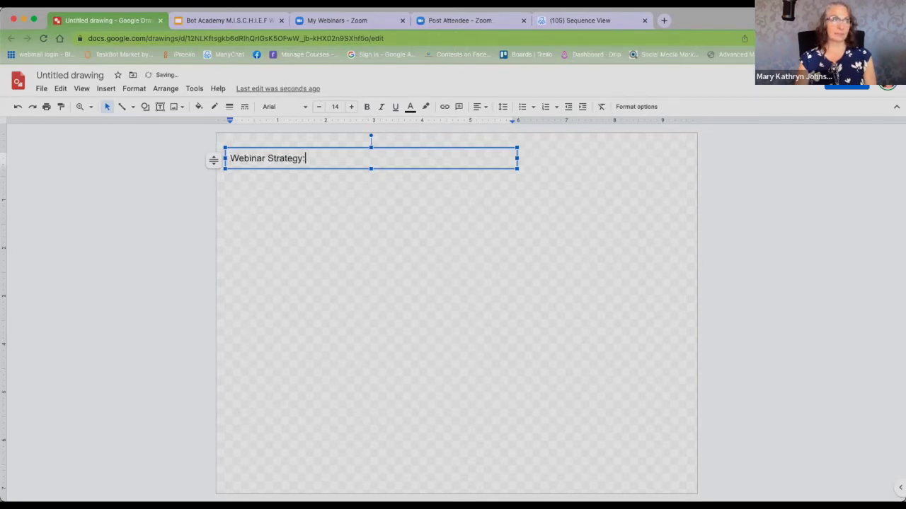
{"action": "key", "text": "Return"}
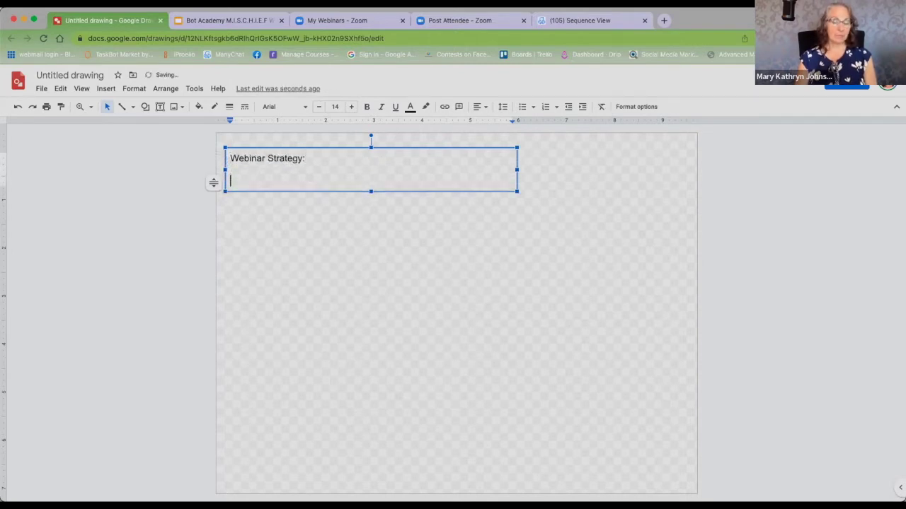
{"action": "type", "text": "FB Ads"}
{"action": "key", "text": "Return"}
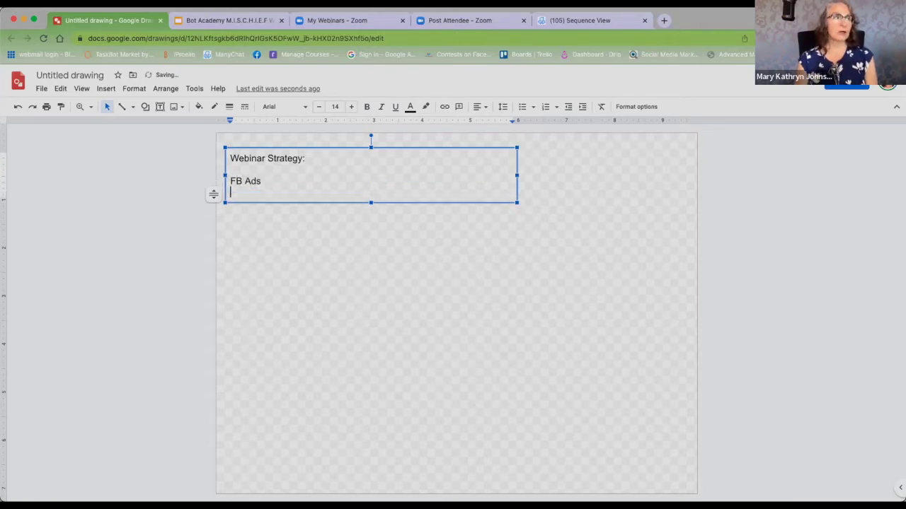
{"action": "type", "text": "TY Ads"}
{"action": "key", "text": "Return"}
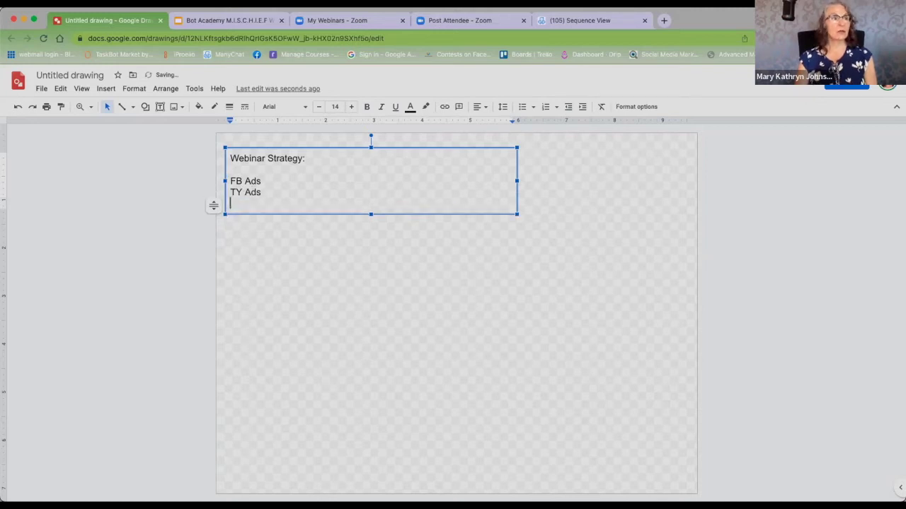
{"action": "type", "text": "TikTok Ads"}
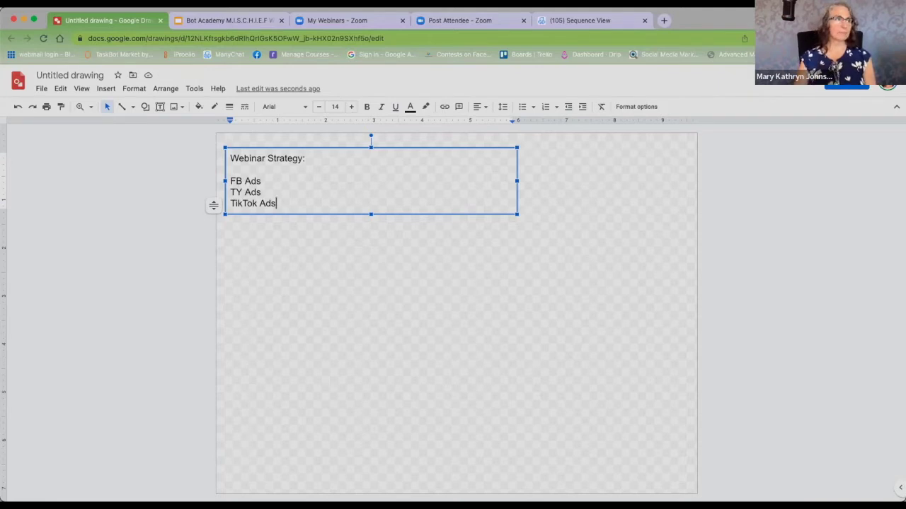
Step: Add the subheading "Lead Gen:" directly above the list of ads, keeping a blank line below the Webinar Strategy heading
{"action": "left_click", "coordinate": [231, 171]}
{"action": "type", "text": "Lead Gen:"}
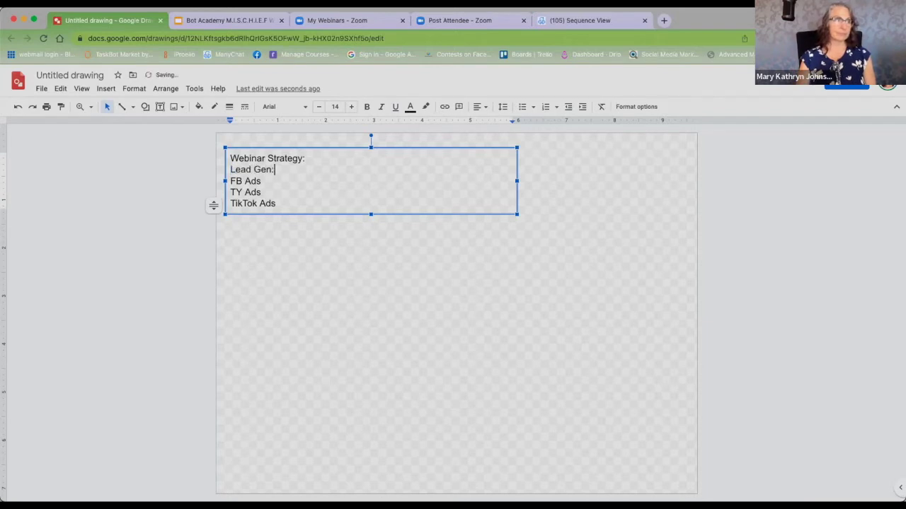
{"action": "key", "text": "Return"}
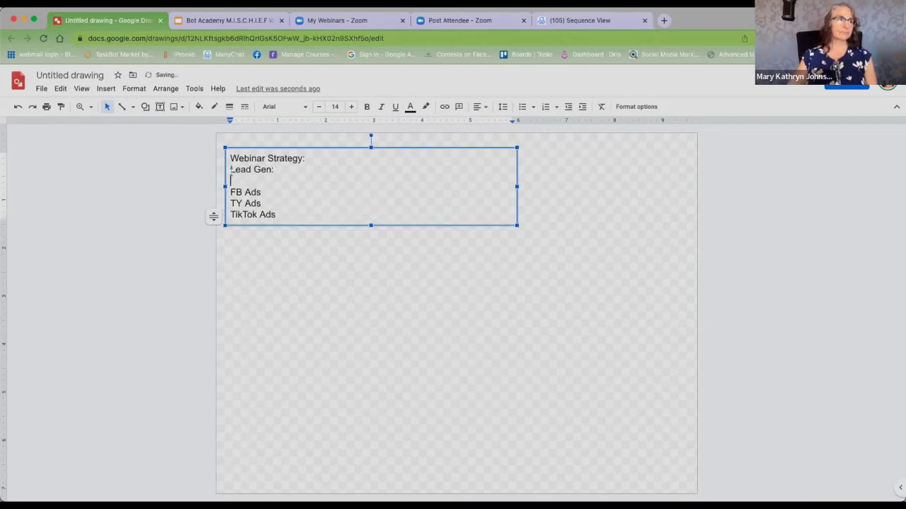
{"action": "key", "text": "BackSpace"}
{"action": "left_click", "coordinate": [310, 157]}
{"action": "key", "text": "Delete"}
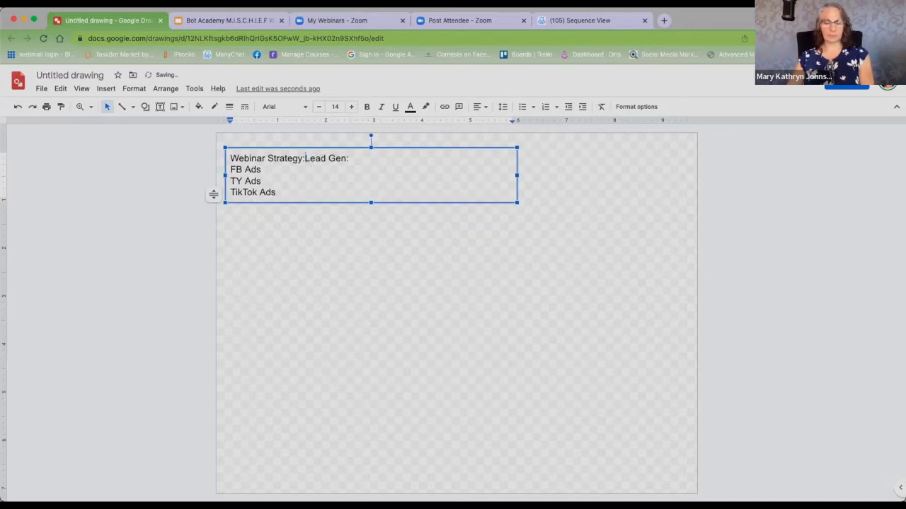
{"action": "key", "text": "Return"}
{"action": "key", "text": "Return"}
Step: Add a "Conversation:" section below the ads list, separated by a blank line, with the entries Email and DM
{"action": "left_click_drag", "start_coordinate": [291, 215], "coordinate": [334, 213]}
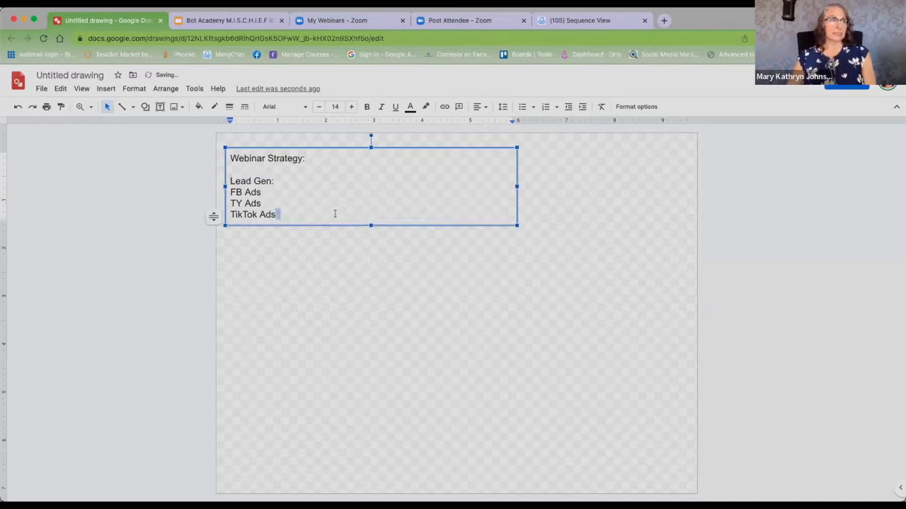
{"action": "key", "text": "Return"}
{"action": "key", "text": "Return"}
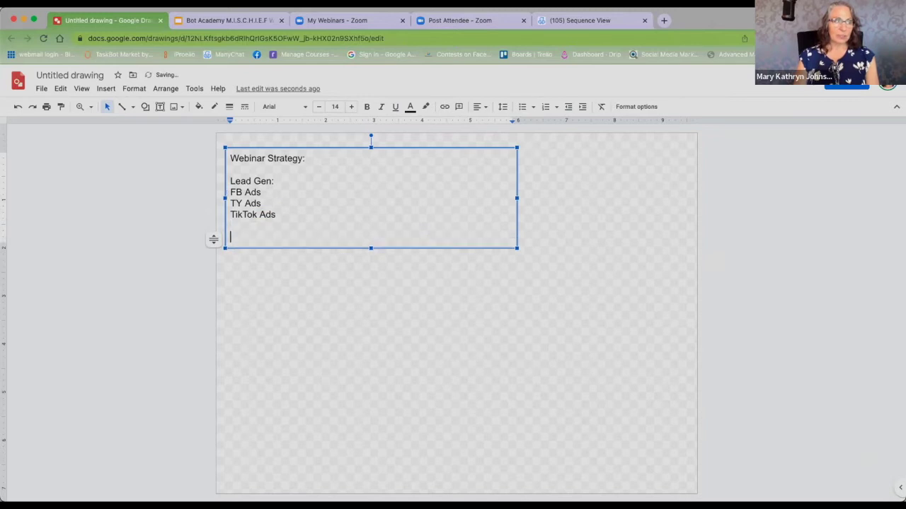
{"action": "type", "text": "Conversation:"}
{"action": "key", "text": "Return"}
{"action": "type", "text": "Email"}
{"action": "key", "text": "Return"}
{"action": "type", "text": "DM"}
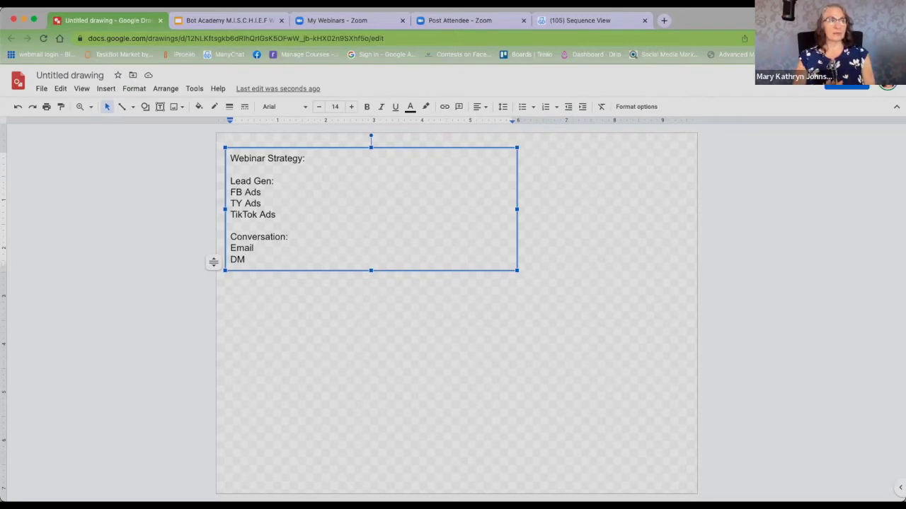
Step: Extend the Conversation subheading with "(pre webinar, reminder webinar, post webinar)" before its colon
{"action": "left_click", "coordinate": [288, 237]}
{"action": "key", "text": "BackSpace"}
{"action": "type", "text": "("}
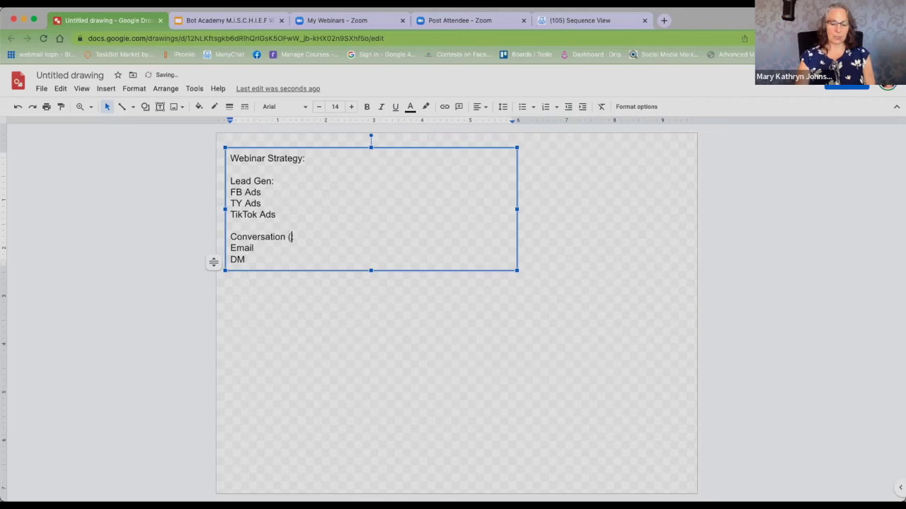
{"action": "type", "text": "pre webinar"}
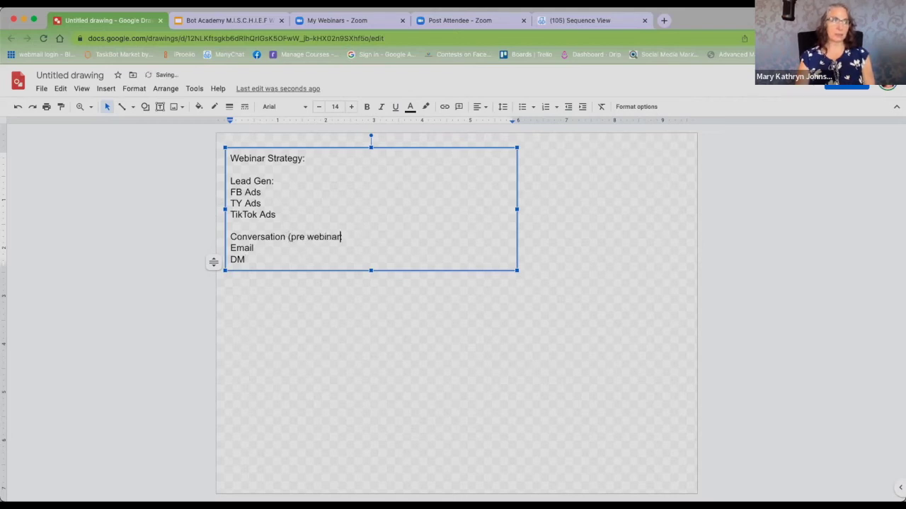
{"action": "type", "text": ", during"}
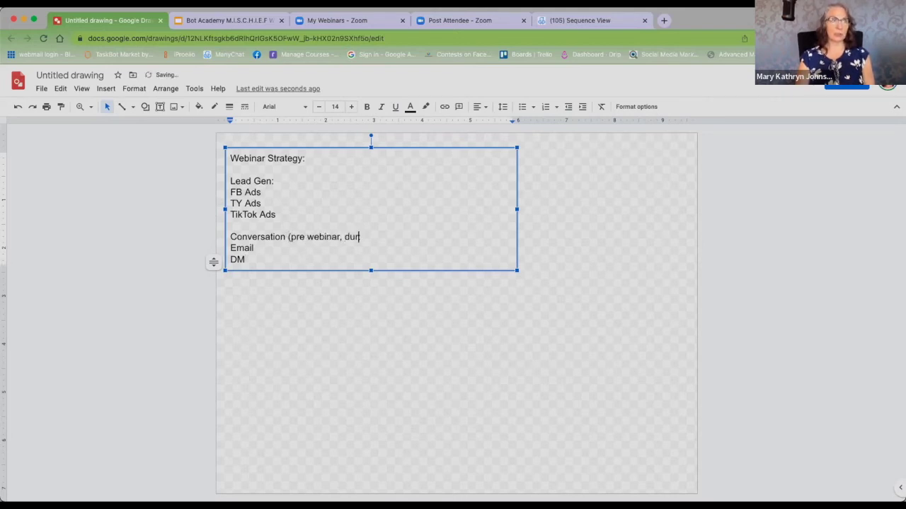
{"action": "key", "text": "BackSpace"}
{"action": "key", "text": "BackSpace"}
{"action": "key", "text": "BackSpace"}
{"action": "key", "text": "BackSpace"}
{"action": "key", "text": "BackSpace"}
{"action": "key", "text": "BackSpace"}
{"action": "type", "text": "reminder "}
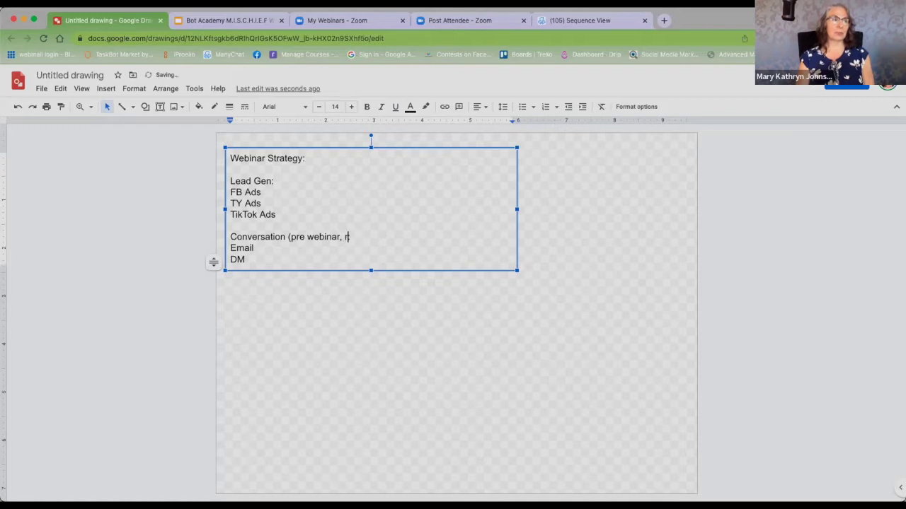
{"action": "type", "text": "webinar, p"}
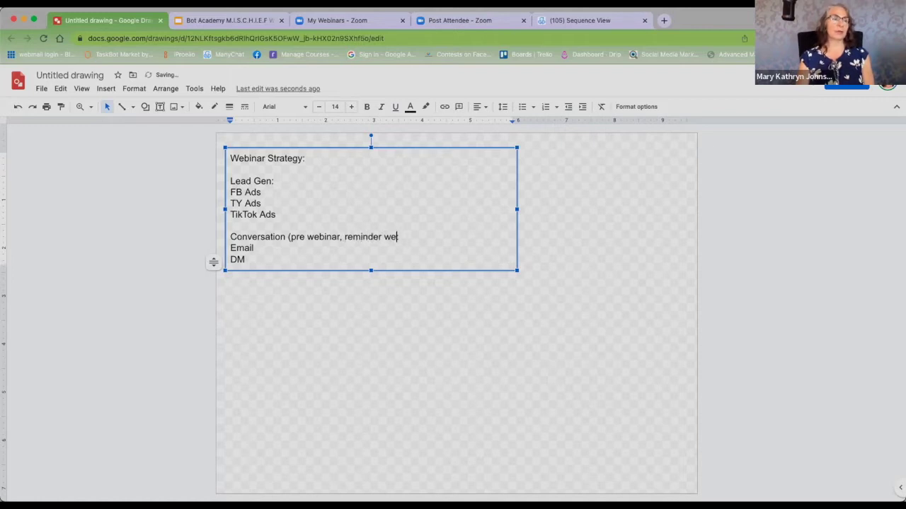
{"action": "type", "text": "ost webinar"}
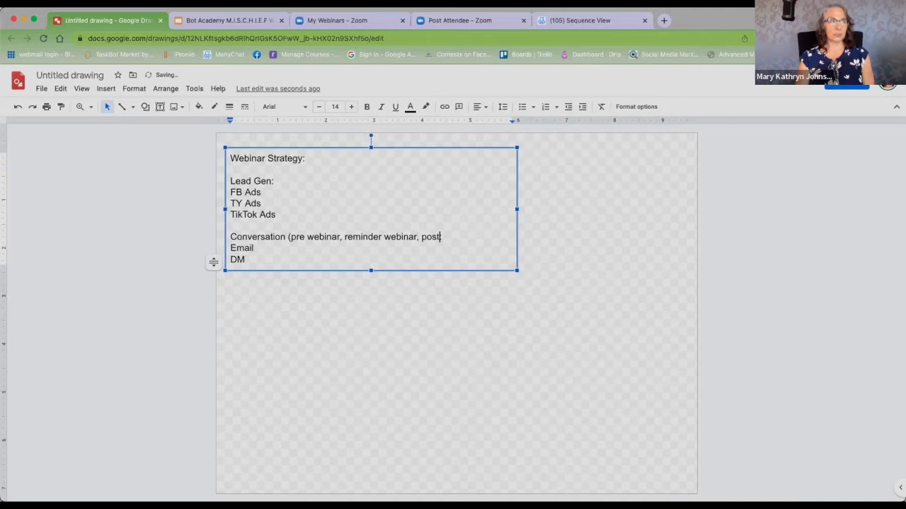
{"action": "type", "text": ")"}
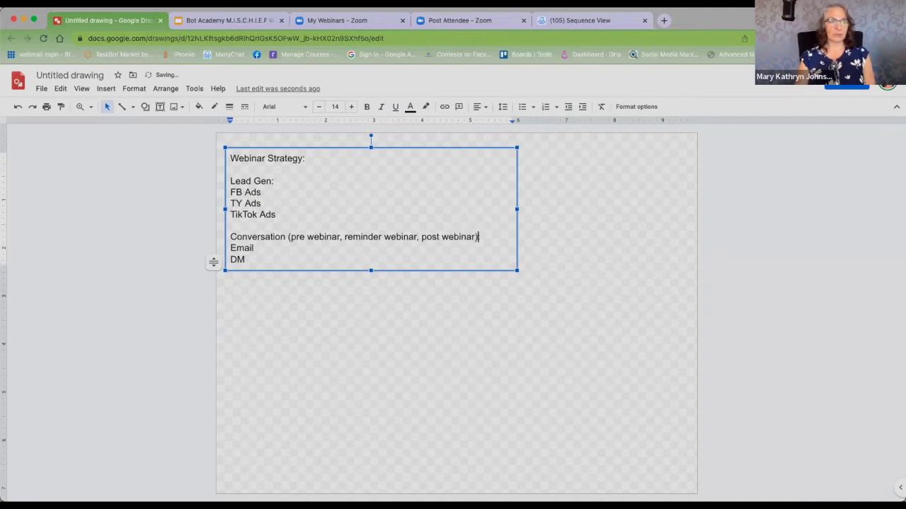
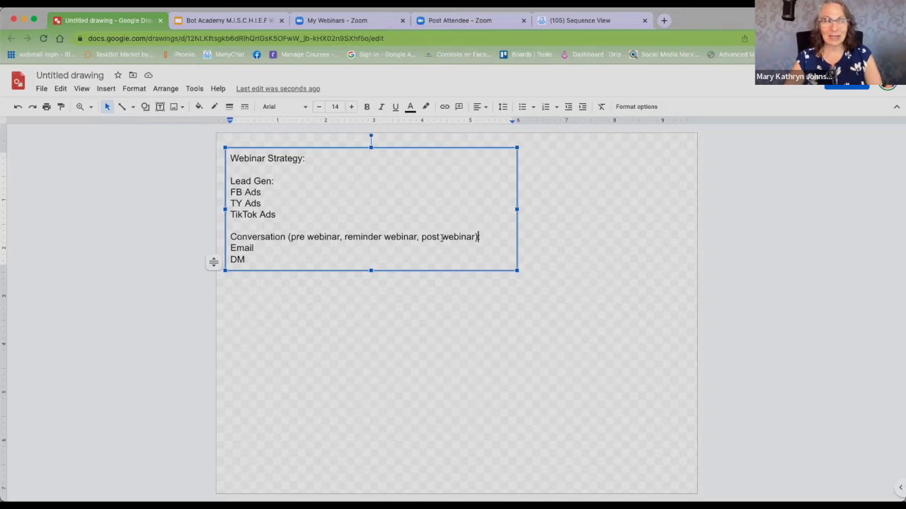
Step: Add Chatbots as a new line below DM in the Conversation section
{"action": "left_click", "coordinate": [257, 258]}
{"action": "key", "text": "Return"}
{"action": "type", "text": "Chatbots"}
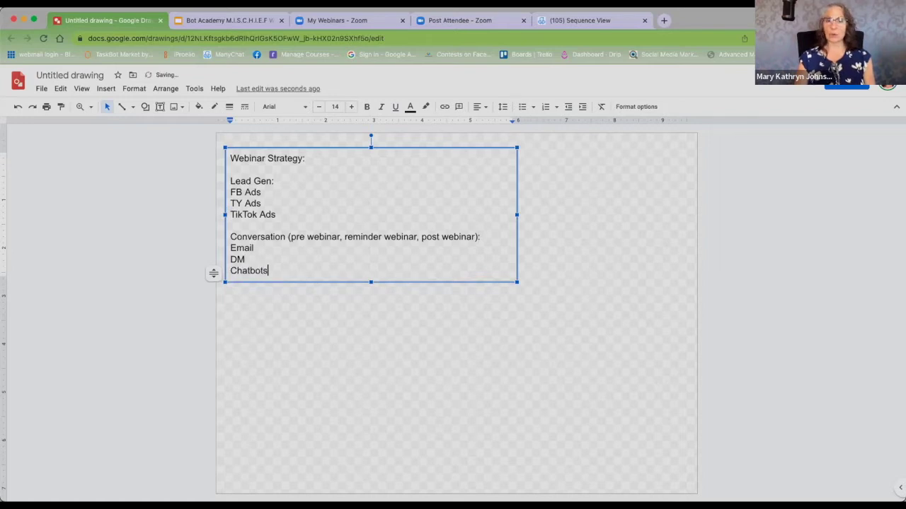
Step: Add a "Conversion:" section after a blank line, listing Sales pages, Order forms and Payment processing
{"action": "key", "text": "Return"}
{"action": "key", "text": "Return"}
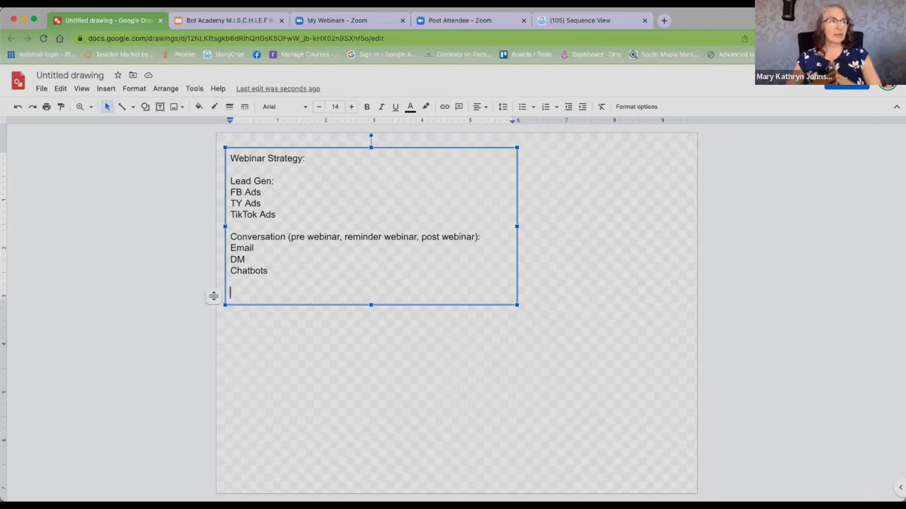
{"action": "type", "text": "Co"}
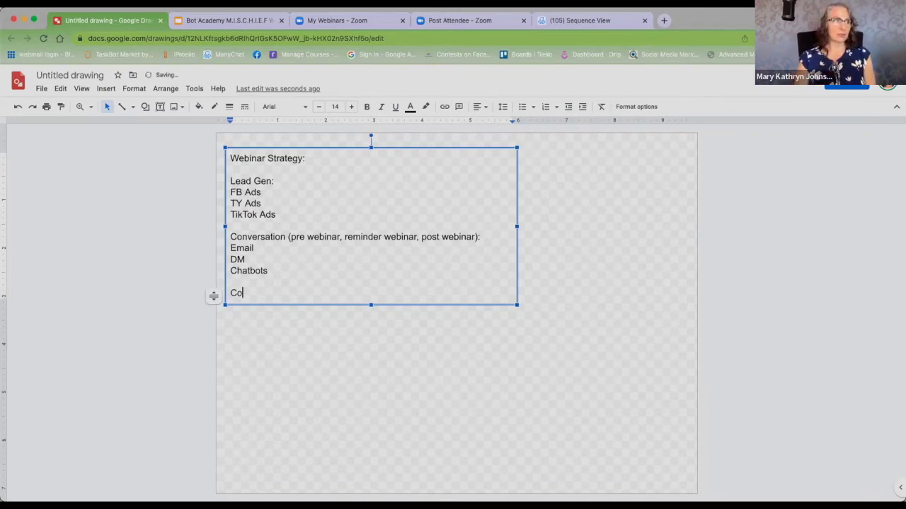
{"action": "type", "text": "nversion:"}
{"action": "key", "text": "Return"}
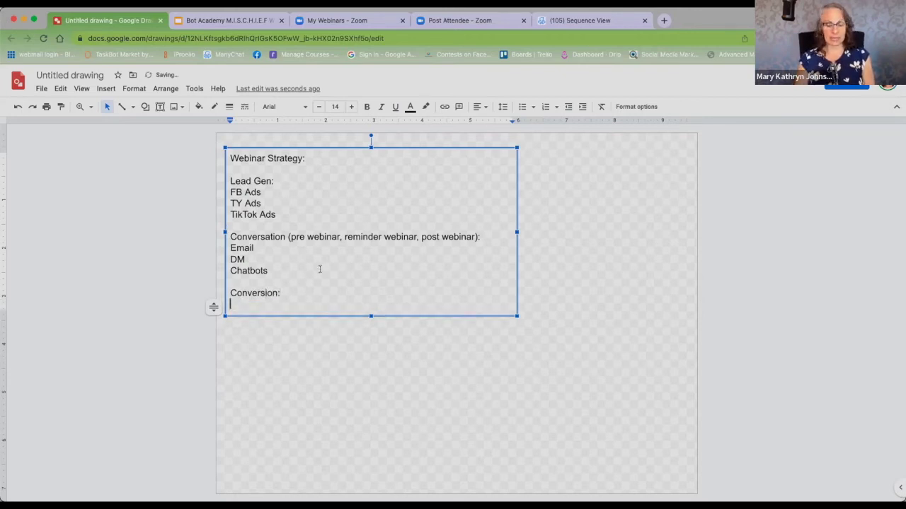
{"action": "type", "text": "Sales page"}
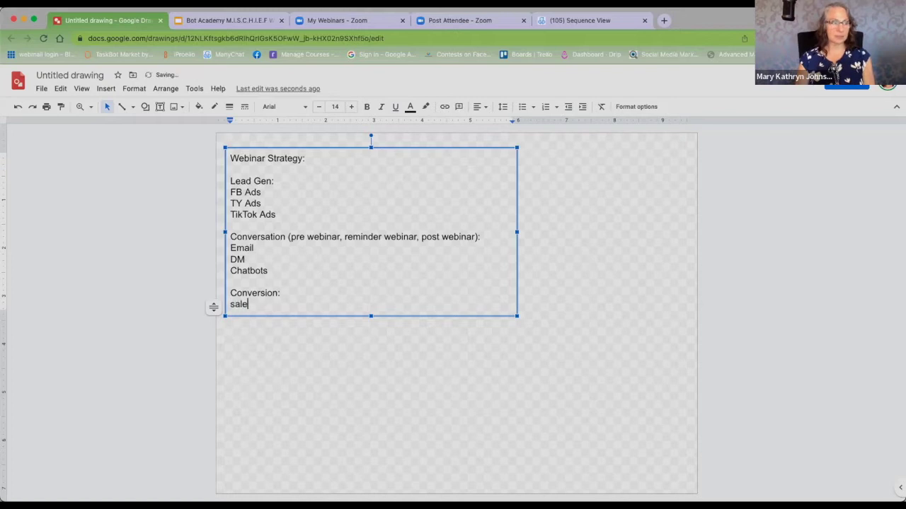
{"action": "type", "text": "s"}
{"action": "key", "text": "Return"}
{"action": "type", "text": "Order forms"}
{"action": "key", "text": "Return"}
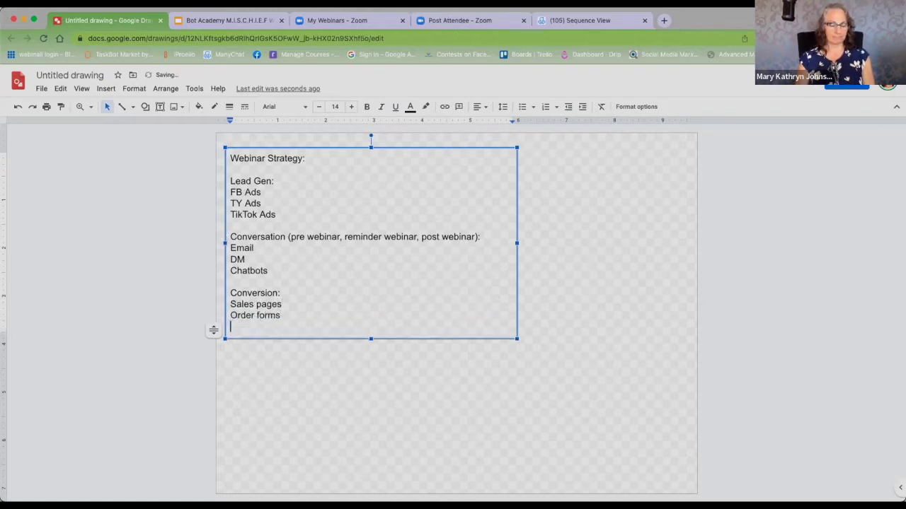
{"action": "type", "text": "Payment "}
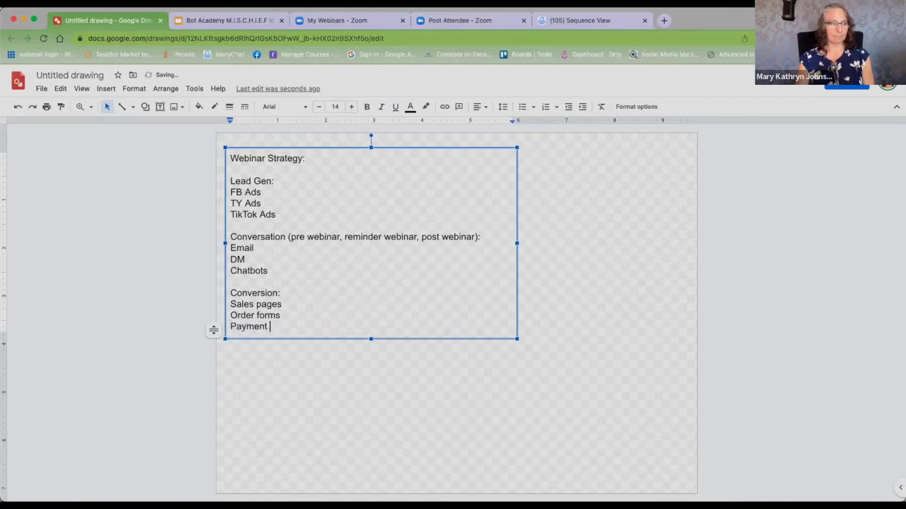
{"action": "type", "text": "processing"}
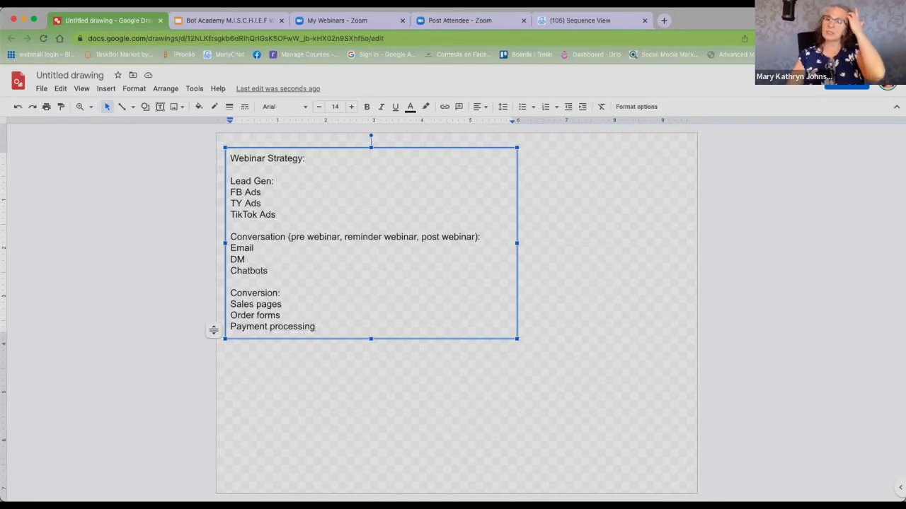
{"action": "left_click_drag", "start_coordinate": [229, 236], "coordinate": [277, 268]}
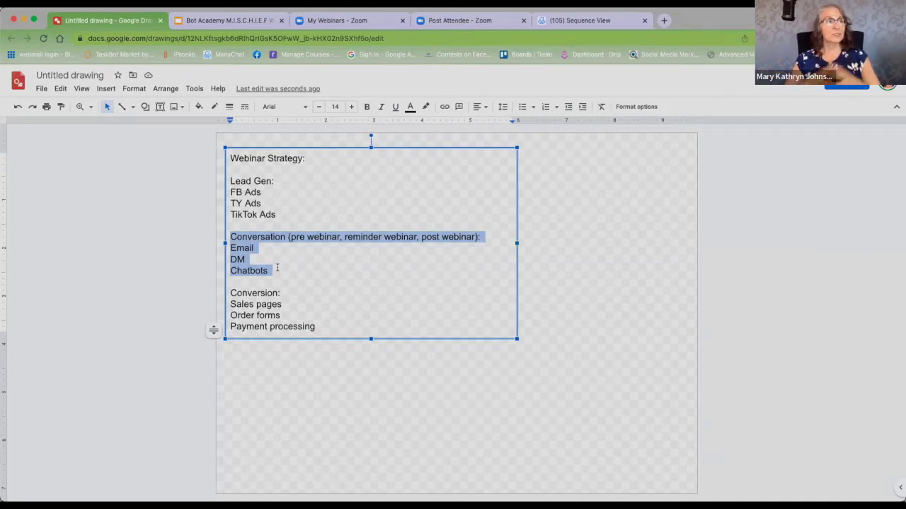
{"action": "left_click", "coordinate": [318, 247]}
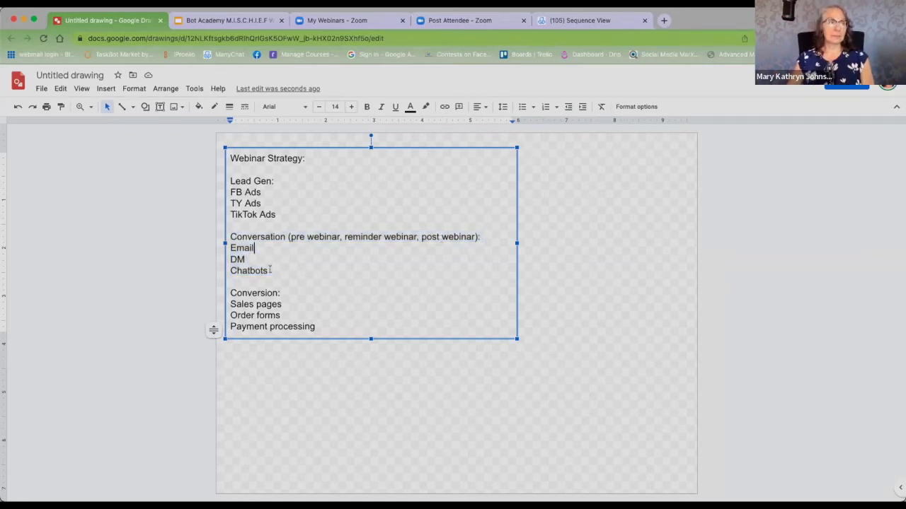
{"action": "left_click_drag", "start_coordinate": [273, 270], "coordinate": [219, 272]}
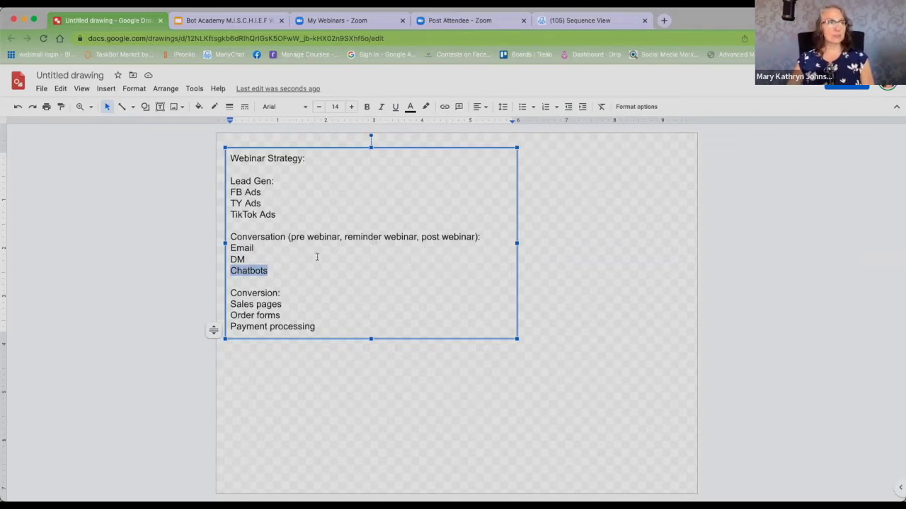
{"action": "left_click_drag", "start_coordinate": [288, 237], "coordinate": [486, 237]}
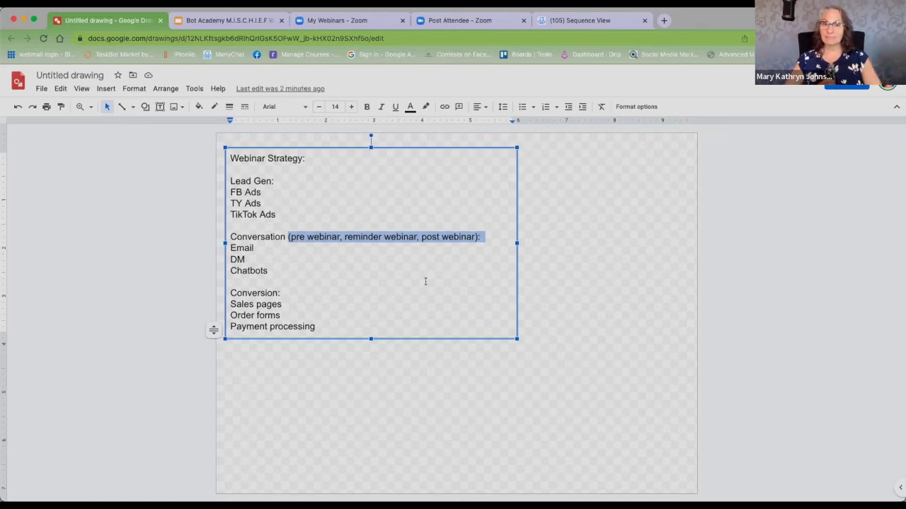
{"action": "double_click", "coordinate": [398, 259]}
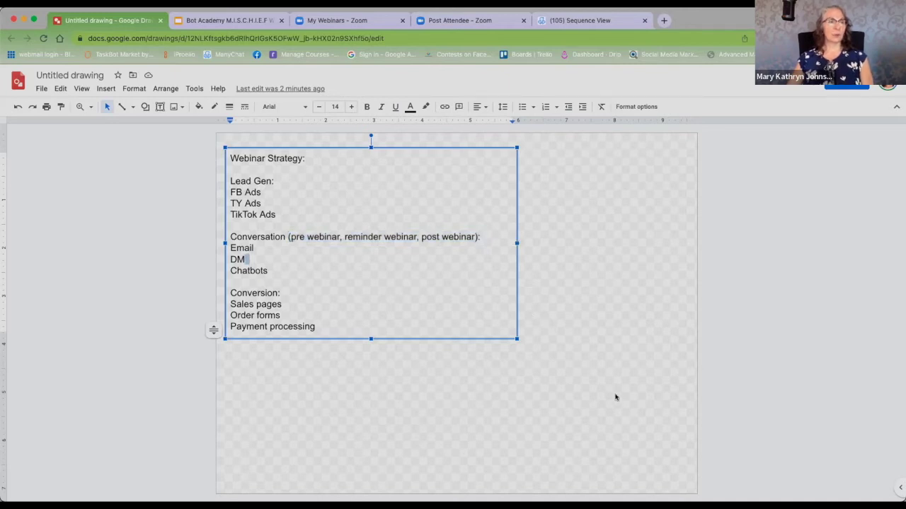
Step: Widen the drawing canvas to about 17 inches, keeping its height
{"action": "left_click", "coordinate": [670, 460]}
{"action": "left_click_drag", "start_coordinate": [694, 489], "coordinate": [877, 491]}
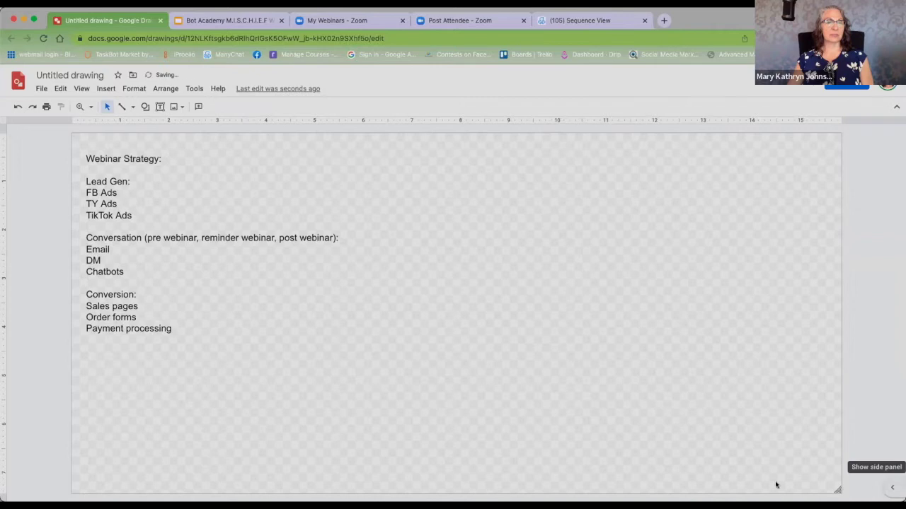
{"action": "left_click_drag", "start_coordinate": [838, 490], "coordinate": [882, 493]}
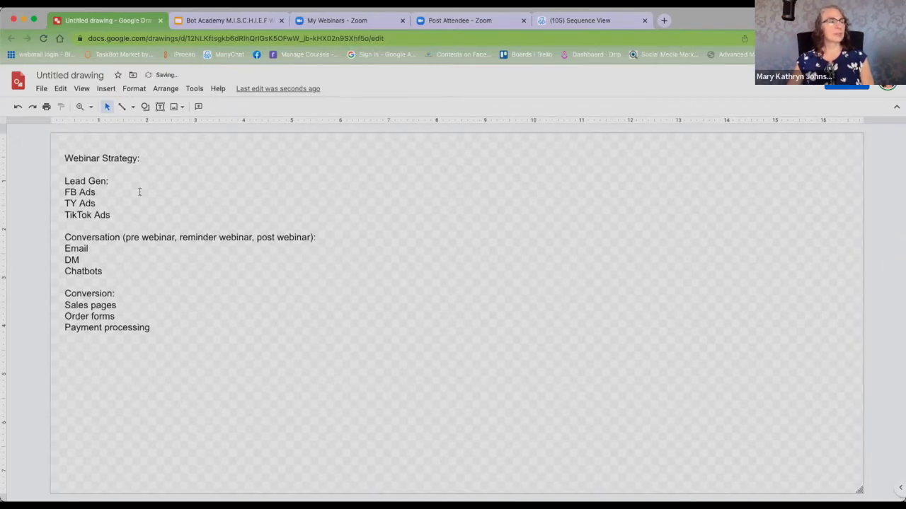
Step: Narrow the strategy text box to about 2.3 inches so the Conversation subheading wraps onto several lines
{"action": "left_click", "coordinate": [162, 236]}
{"action": "left_click_drag", "start_coordinate": [212, 239], "coordinate": [172, 240]}
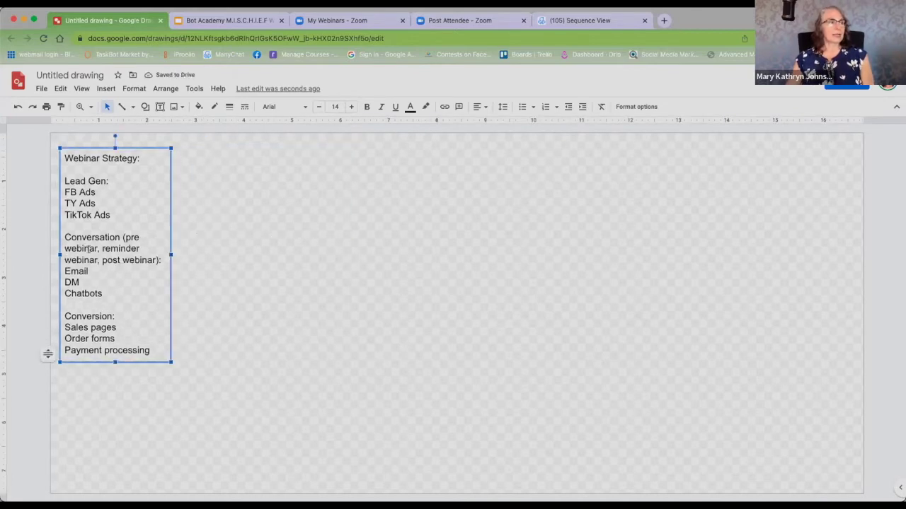
Step: Make the words "pre webinar, reminder webinar, post webinar" in the Conversation subheading bold
{"action": "left_click", "coordinate": [137, 237]}
{"action": "left_click_drag", "start_coordinate": [124, 239], "coordinate": [155, 260]}
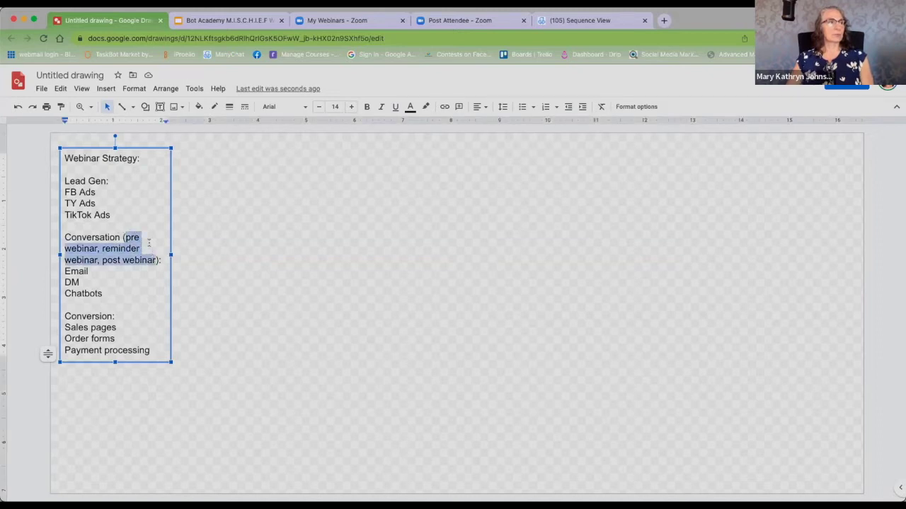
{"action": "left_click", "coordinate": [366, 107]}
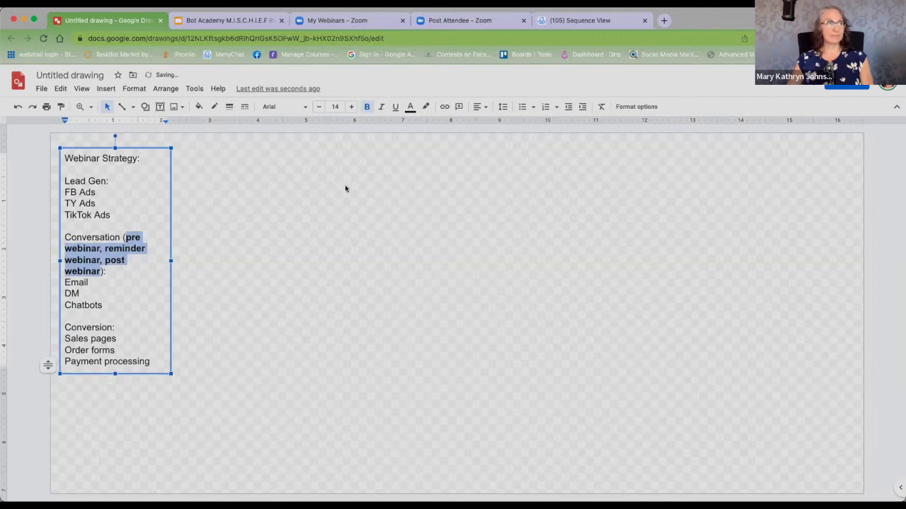
{"action": "left_click", "coordinate": [279, 188]}
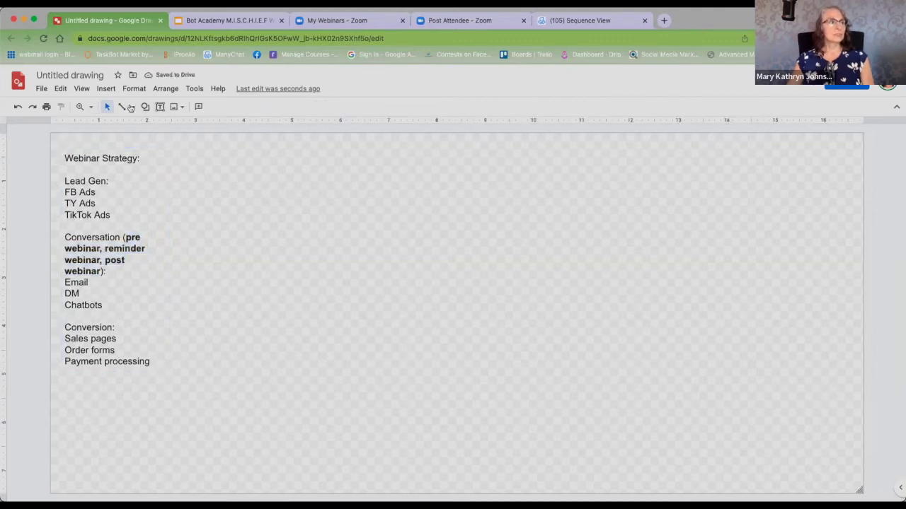
Step: Draw a rectangle about 2.1 by 1.1 inches near the canvas top, beside the strategy text, and label it "Pre-Webinar Messages"
{"action": "left_click", "coordinate": [145, 107]}
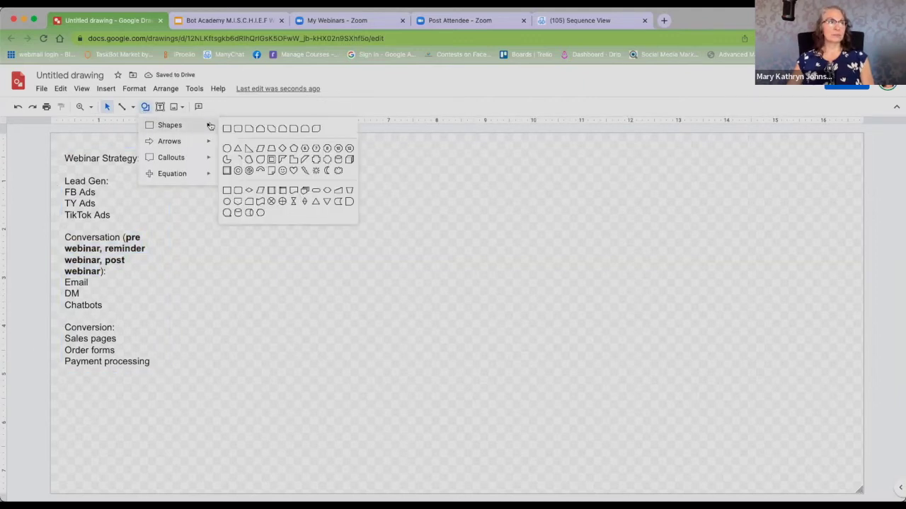
{"action": "left_click", "coordinate": [227, 128]}
{"action": "left_click_drag", "start_coordinate": [240, 153], "coordinate": [343, 205]}
{"action": "type", "text": "Pre-Webinar Messages"}
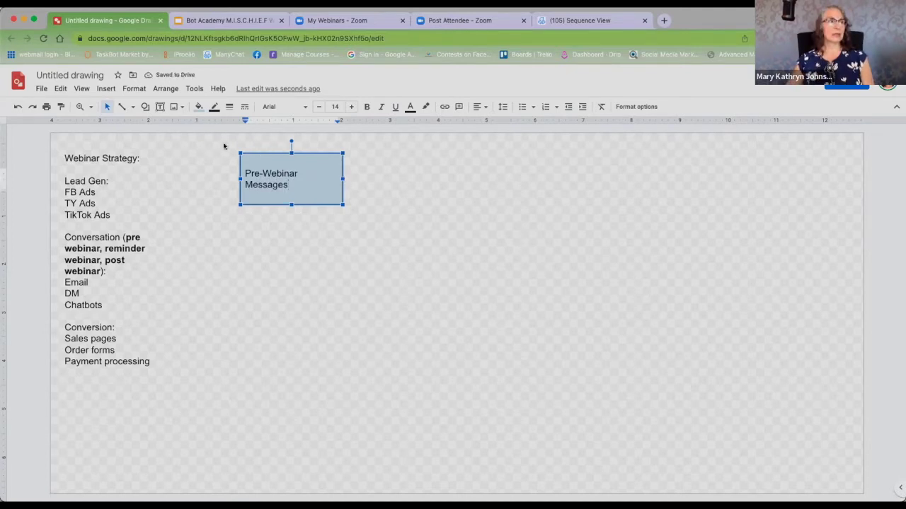
{"action": "key", "text": "Escape"}
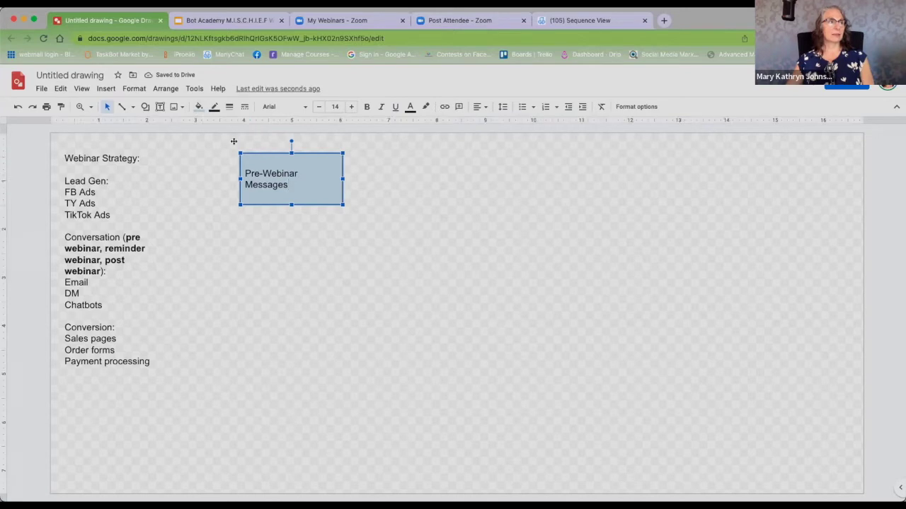
Step: Duplicate the Pre-Webinar Messages box, place the copy level with it on its right, and change the copy's text to "Webinar Invite"
{"action": "left_click", "coordinate": [60, 89]}
{"action": "left_click", "coordinate": [75, 229]}
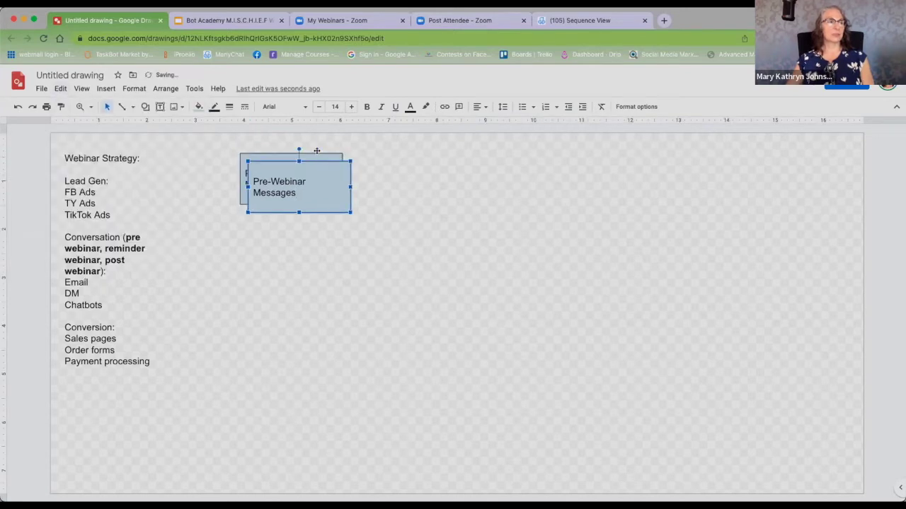
{"action": "left_click_drag", "start_coordinate": [320, 162], "coordinate": [455, 153]}
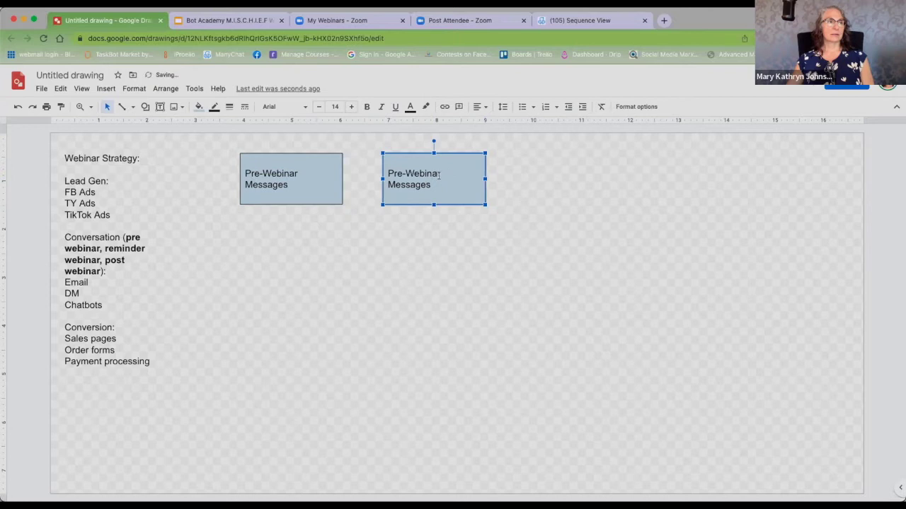
{"action": "left_click", "coordinate": [439, 175]}
{"action": "key", "text": "Up"}
{"action": "key", "text": "Return"}
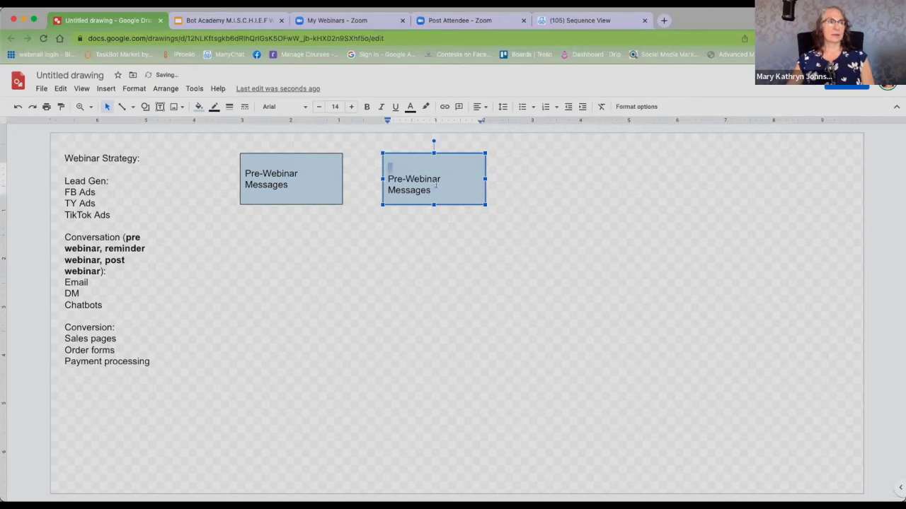
{"action": "left_click_drag", "start_coordinate": [433, 190], "coordinate": [382, 167]}
{"action": "type", "text": "We"}
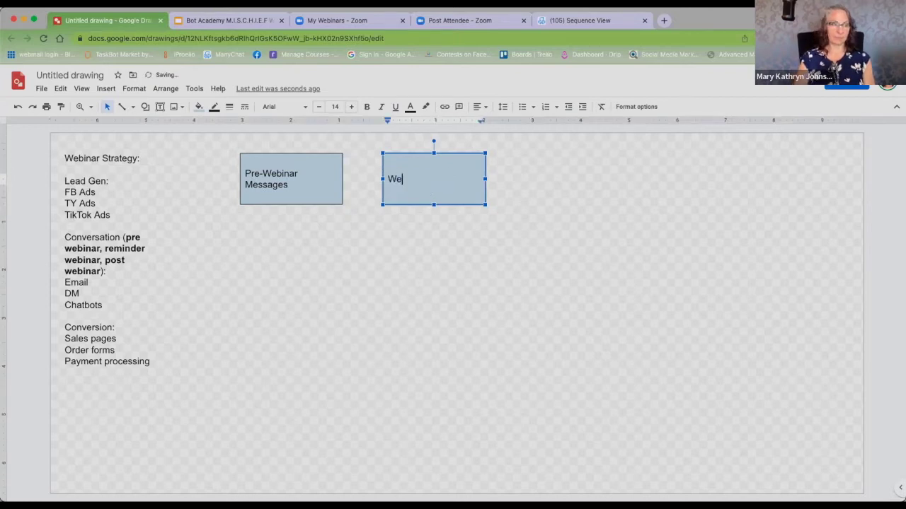
{"action": "type", "text": "binar Invite"}
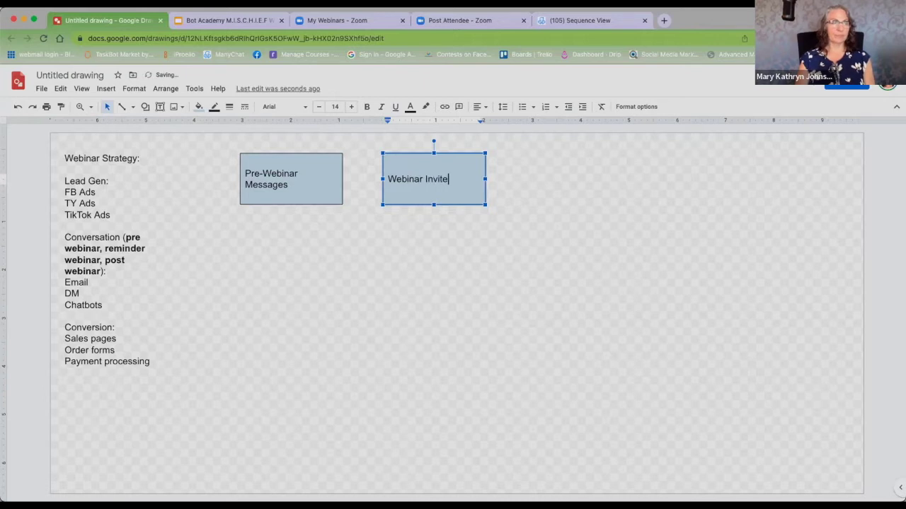
{"action": "left_click", "coordinate": [534, 194]}
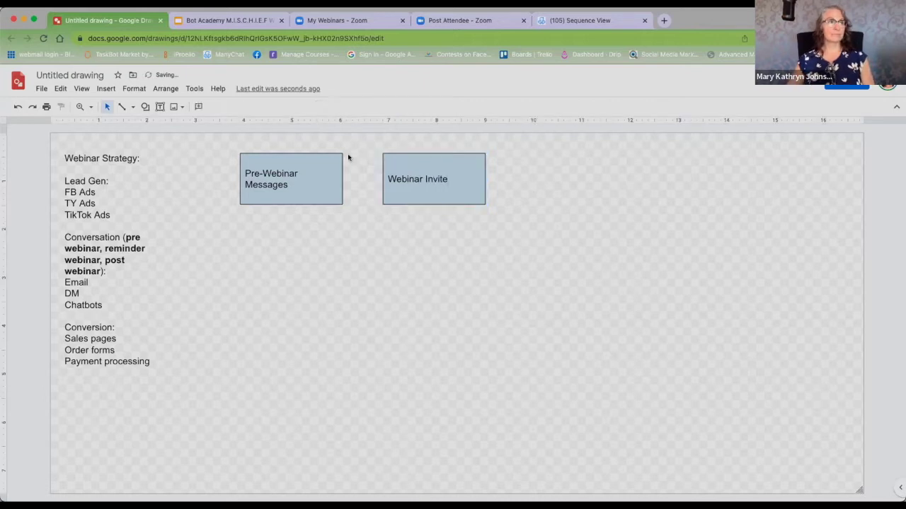
Step: Duplicate the Pre-Webinar Messages box again, place the copy evenly spaced right of Webinar Invite, and relabel it "Post-Webinar Messages"
{"action": "left_click", "coordinate": [311, 154]}
{"action": "left_click", "coordinate": [60, 89]}
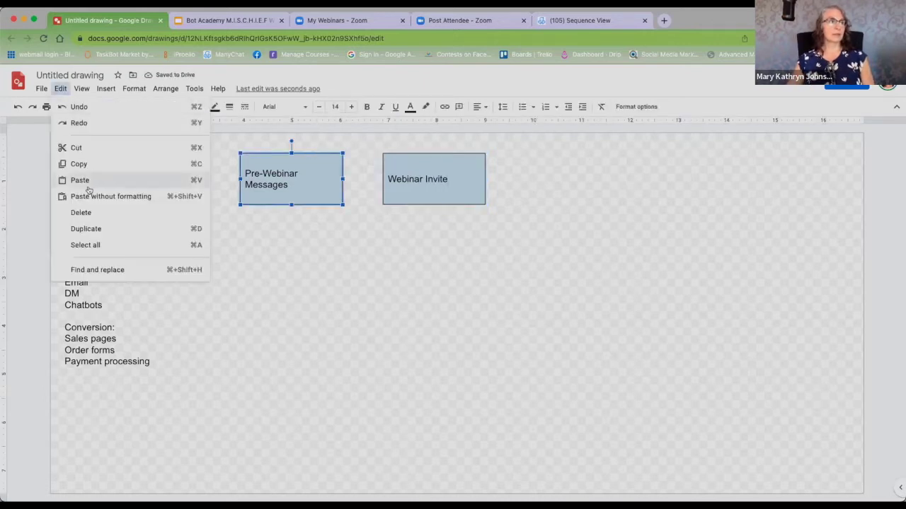
{"action": "left_click", "coordinate": [99, 230]}
{"action": "left_click_drag", "start_coordinate": [276, 160], "coordinate": [564, 150]}
{"action": "left_click_drag", "start_coordinate": [566, 152], "coordinate": [558, 152]}
{"action": "left_click", "coordinate": [546, 175]}
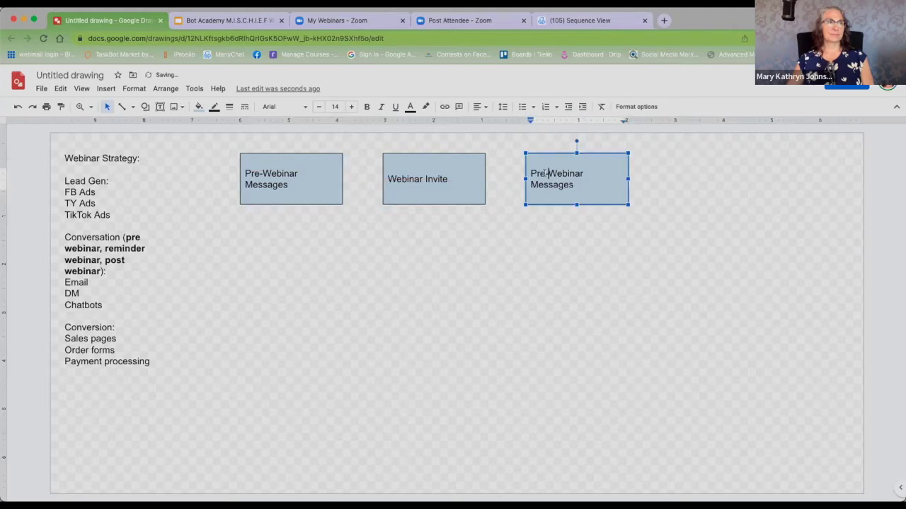
{"action": "key", "text": "BackSpace"}
{"action": "key", "text": "BackSpace"}
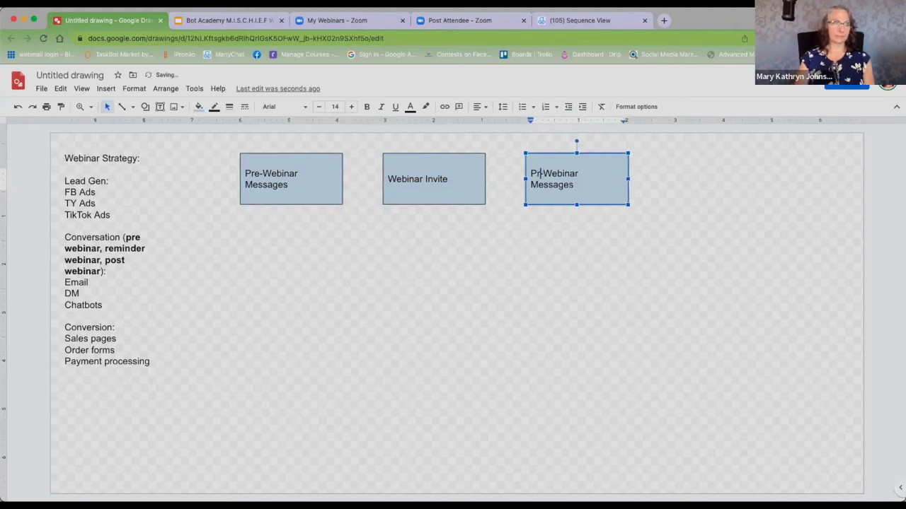
{"action": "key", "text": "BackSpace"}
{"action": "type", "text": "ost-"}
{"action": "left_click", "coordinate": [623, 234]}
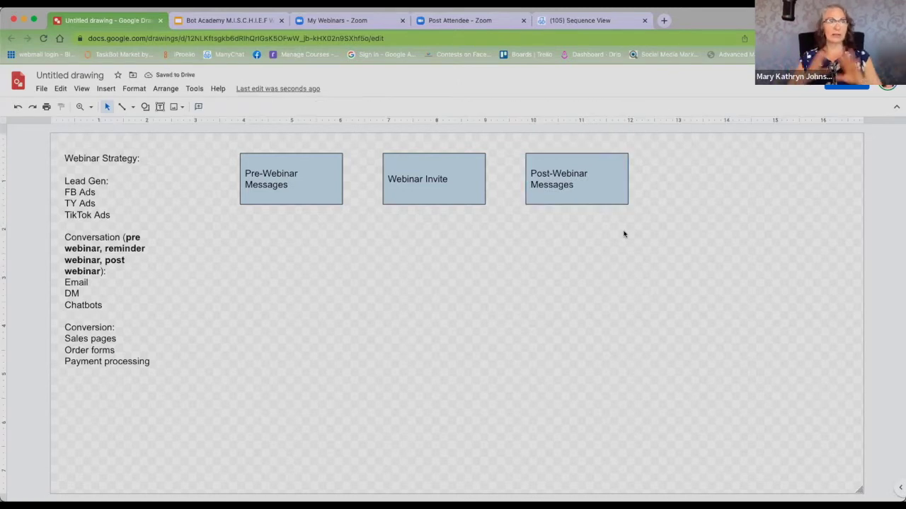
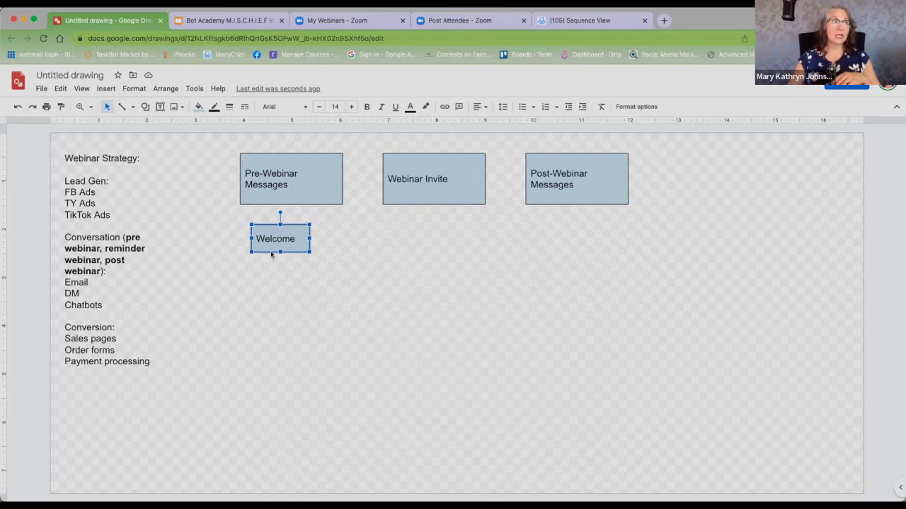
Step: Enlarge the Welcome box to about 1.6 by 2 inches and start a numbered list under "Welcome:" with "Verify email"
{"action": "left_click_drag", "start_coordinate": [281, 252], "coordinate": [281, 319]}
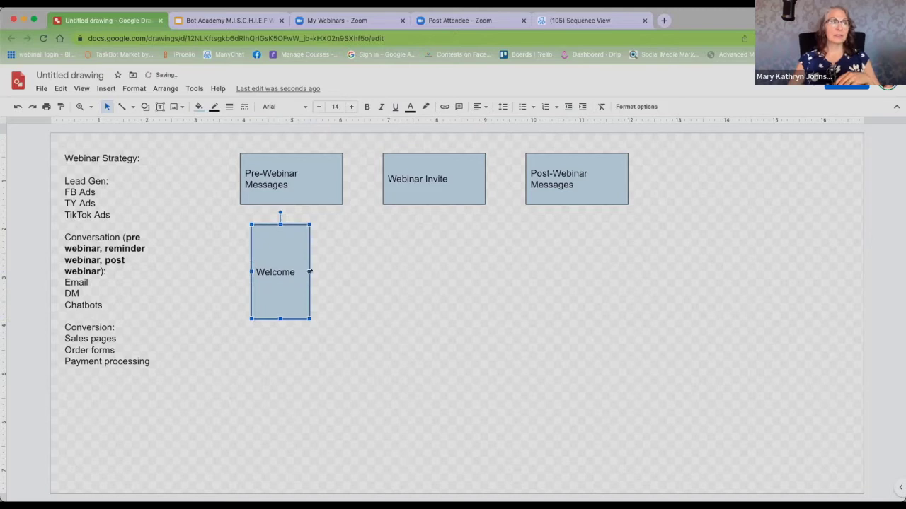
{"action": "left_click_drag", "start_coordinate": [309, 272], "coordinate": [327, 272]}
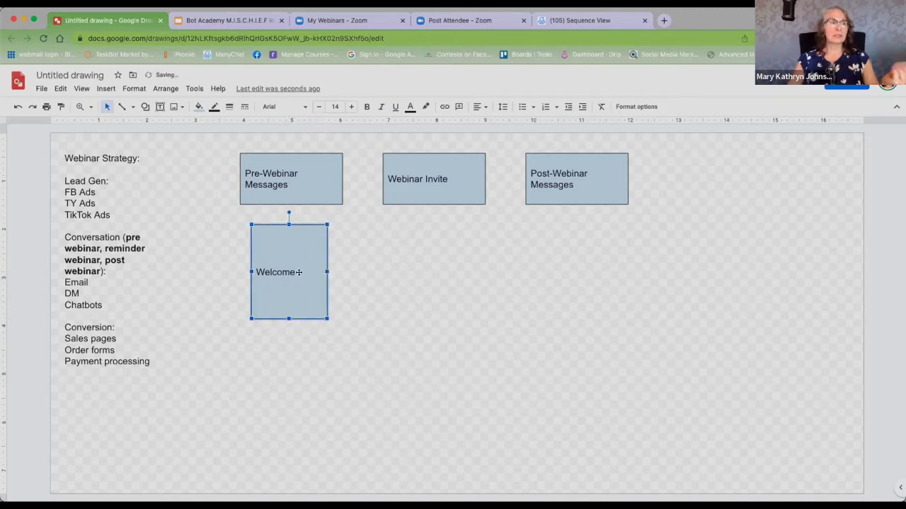
{"action": "left_click", "coordinate": [296, 275]}
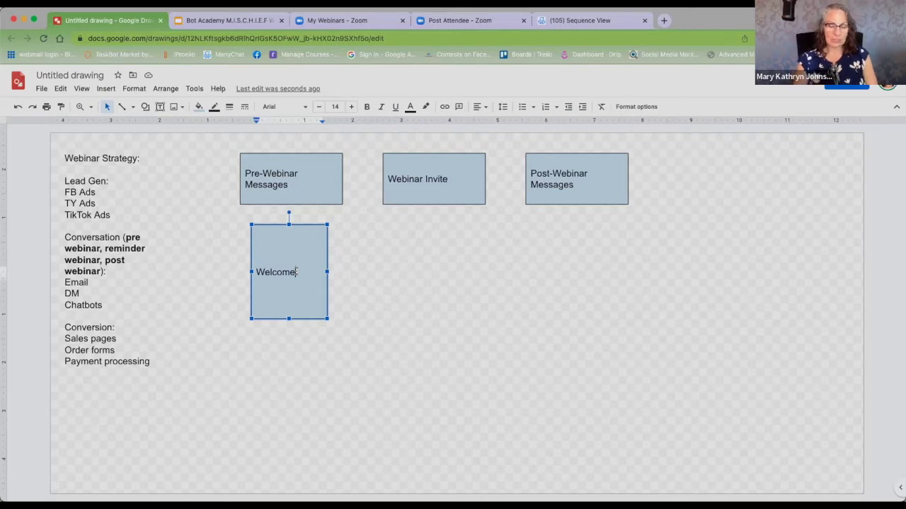
{"action": "type", "text": ":"}
{"action": "key", "text": "Return"}
{"action": "type", "text": "ses"}
{"action": "key", "text": "BackSpace"}
{"action": "key", "text": "BackSpace"}
{"action": "key", "text": "BackSpace"}
{"action": "type", "text": "1. Verify email"}
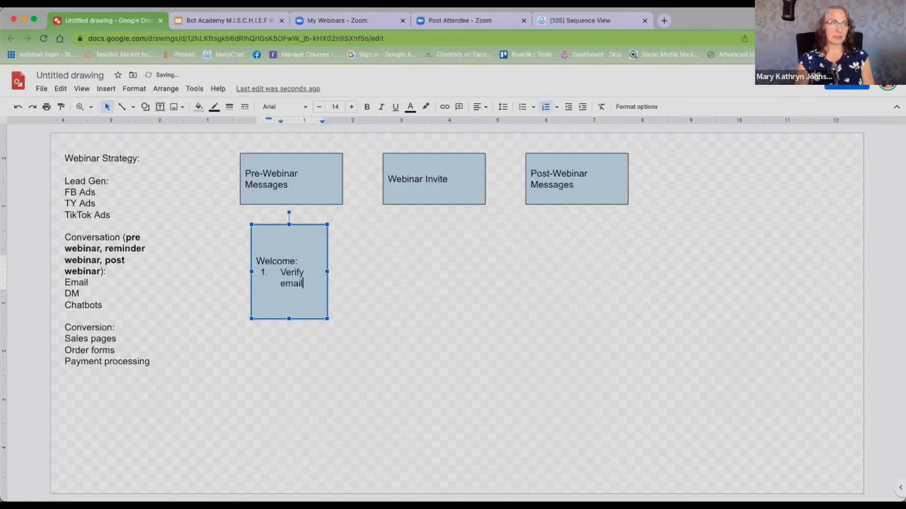
{"action": "key", "text": "Escape"}
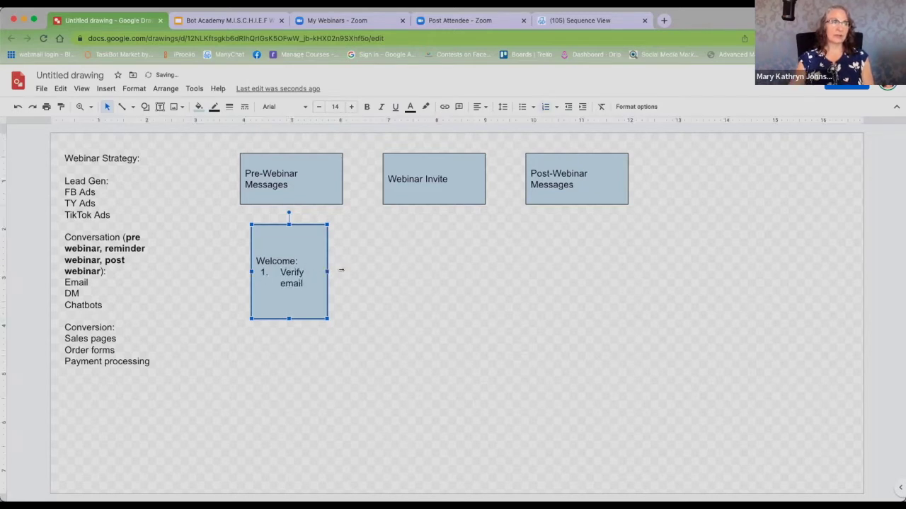
Step: Widen the Welcome box to about 2 inches and add the numbered items "Phone number" and "RTN (daily)"
{"action": "left_click_drag", "start_coordinate": [341, 270], "coordinate": [349, 271]}
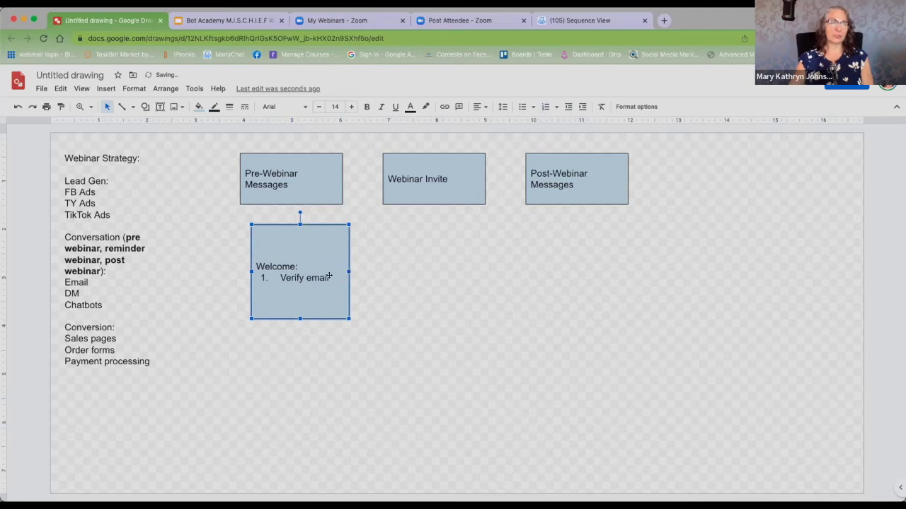
{"action": "left_click", "coordinate": [329, 276]}
{"action": "key", "text": "Return"}
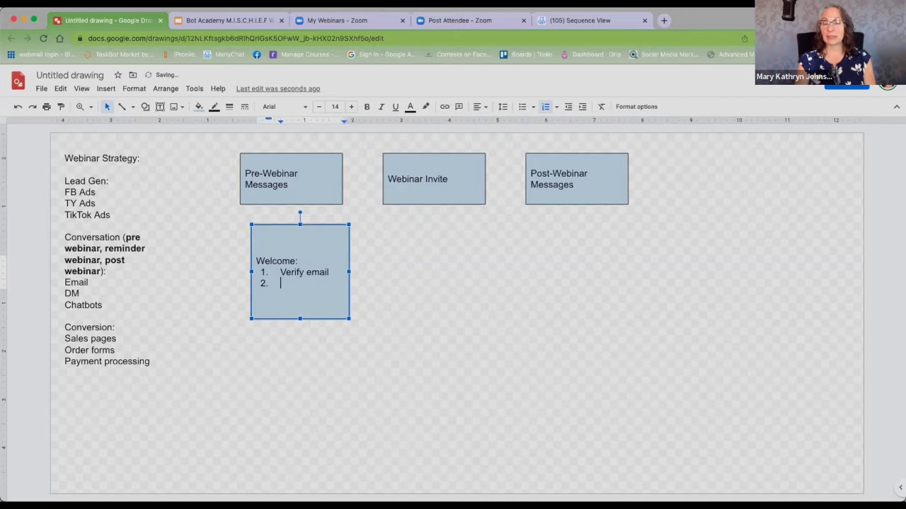
{"action": "type", "text": "Phone number"}
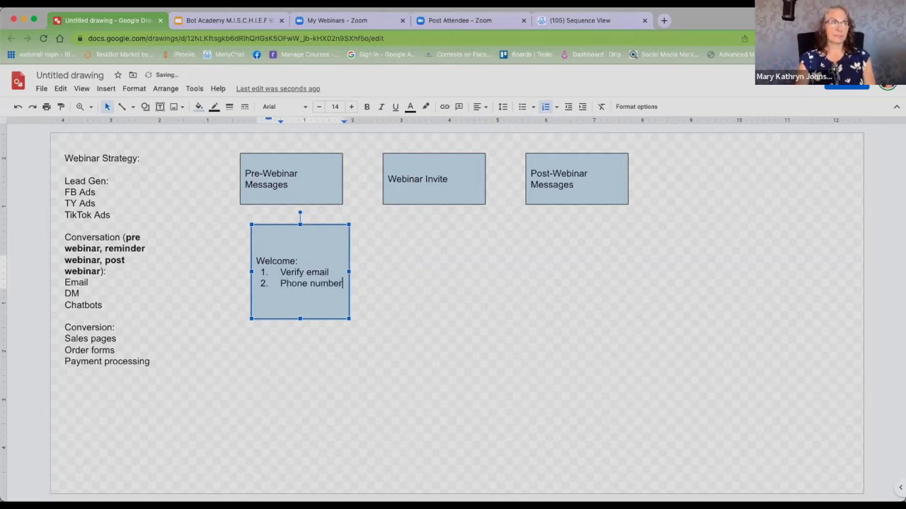
{"action": "key", "text": "Return"}
{"action": "type", "text": "RTN"}
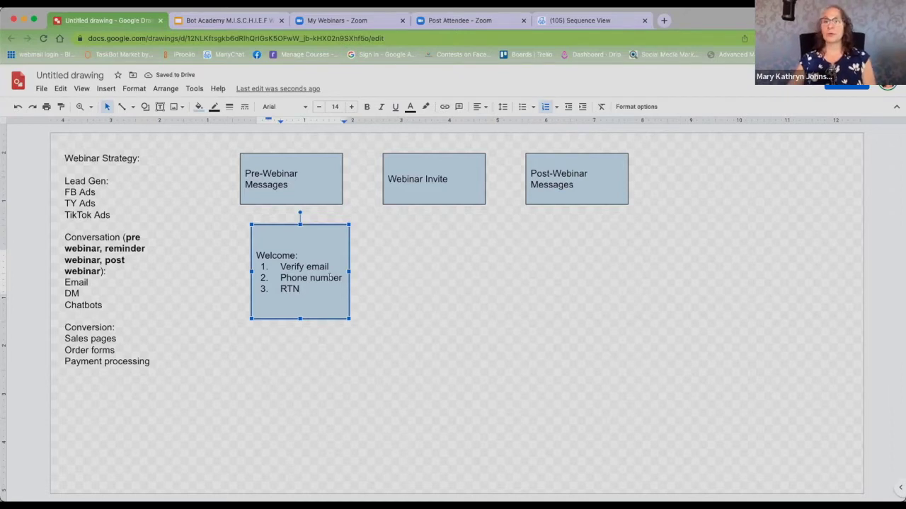
{"action": "type", "text": "(daily)"}
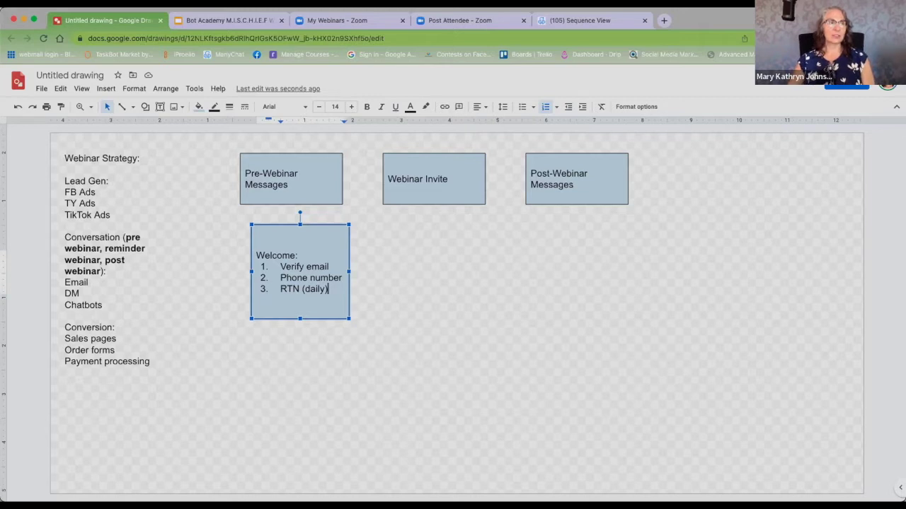
Step: Center the Welcome box beneath the Pre-Webinar Messages box and shorten it to about 1.5 inches high
{"action": "left_click_drag", "start_coordinate": [324, 224], "coordinate": [313, 223]}
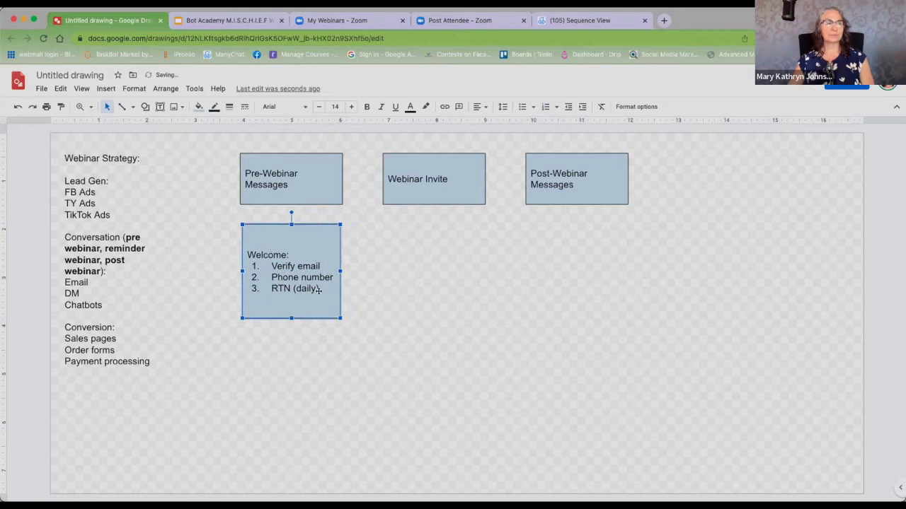
{"action": "left_click", "coordinate": [290, 346]}
{"action": "left_click", "coordinate": [289, 301]}
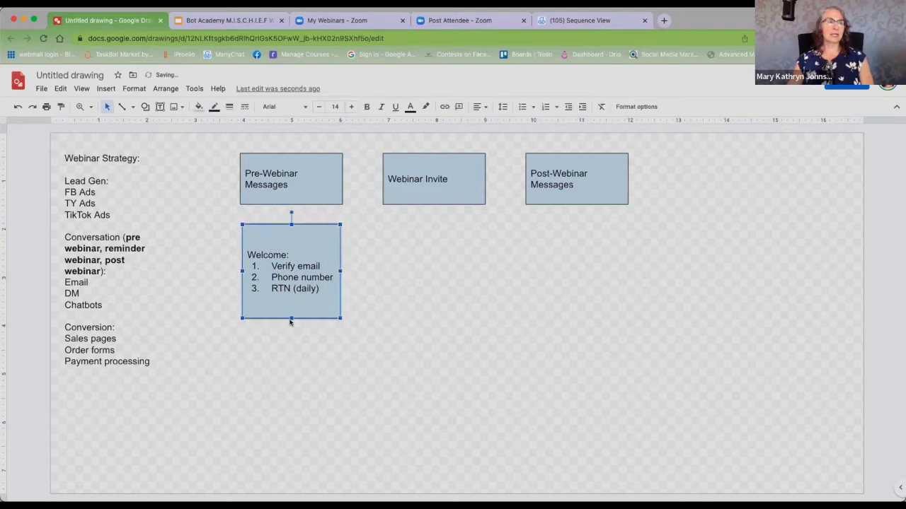
{"action": "key", "text": "BackSpace"}
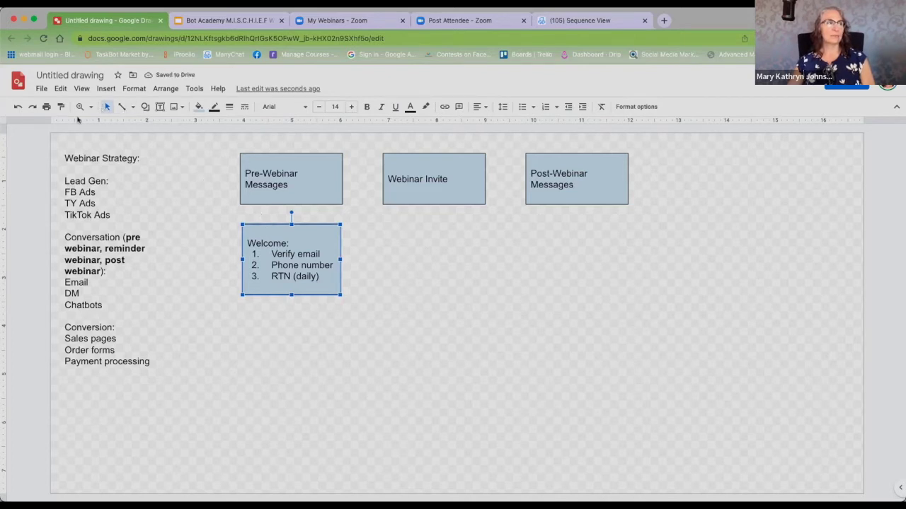
Step: Duplicate the Welcome box and place the copy directly below the original, aligned with it
{"action": "left_click", "coordinate": [61, 89]}
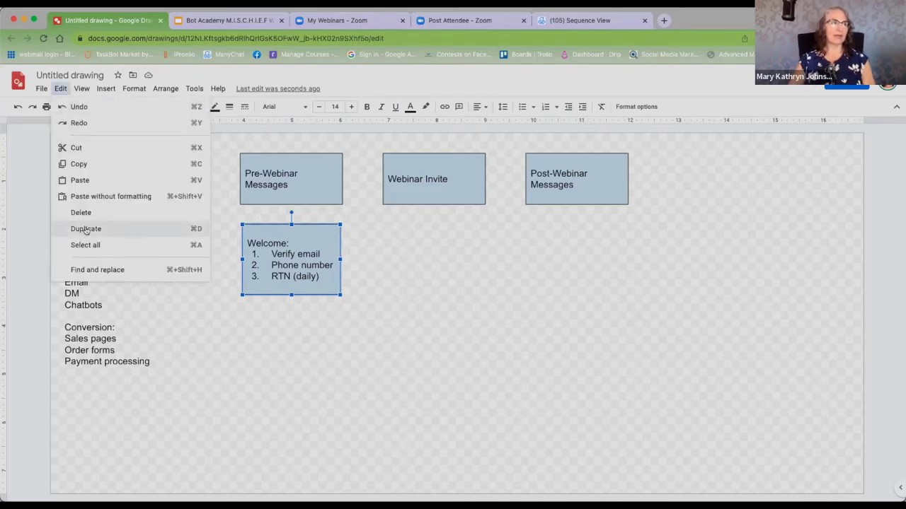
{"action": "left_click", "coordinate": [85, 230]}
{"action": "left_click_drag", "start_coordinate": [316, 283], "coordinate": [319, 327]}
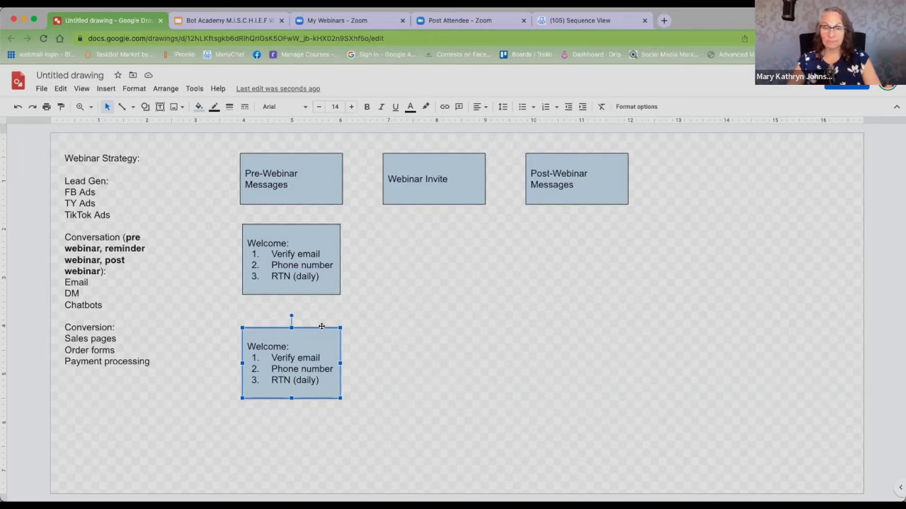
Step: Replace the "Welcome:" heading in the lower copied box with "Value Lead Magnet"
{"action": "left_click", "coordinate": [260, 347]}
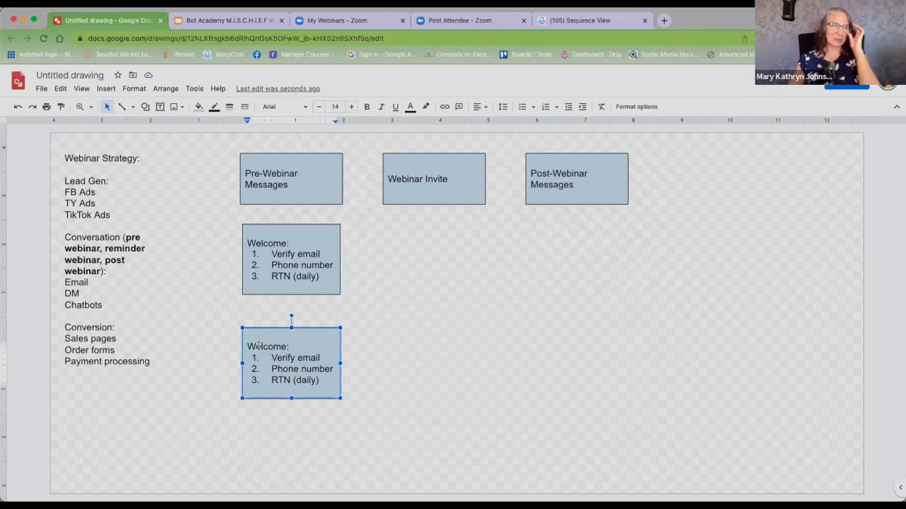
{"action": "key", "text": "Right"}
{"action": "key", "text": "Right"}
{"action": "key", "text": "Right"}
{"action": "left_click_drag", "start_coordinate": [247, 347], "coordinate": [288, 347]}
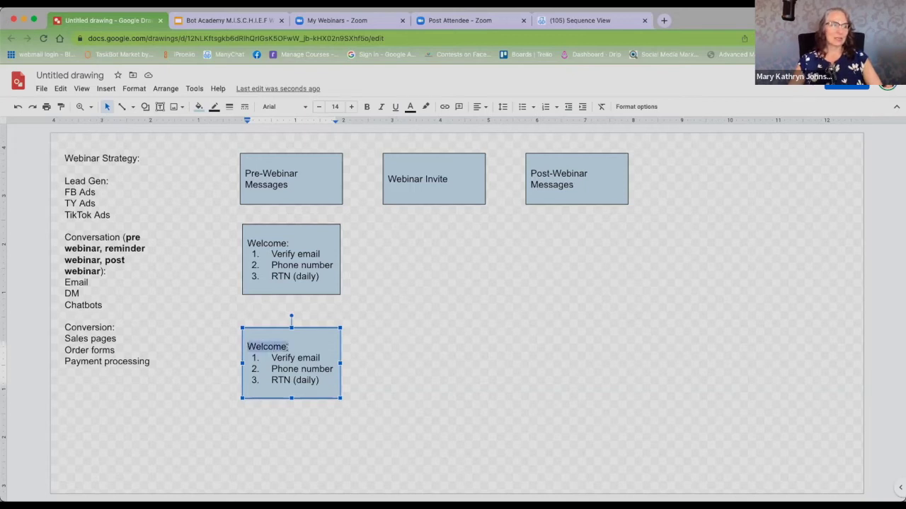
{"action": "type", "text": "Value L"}
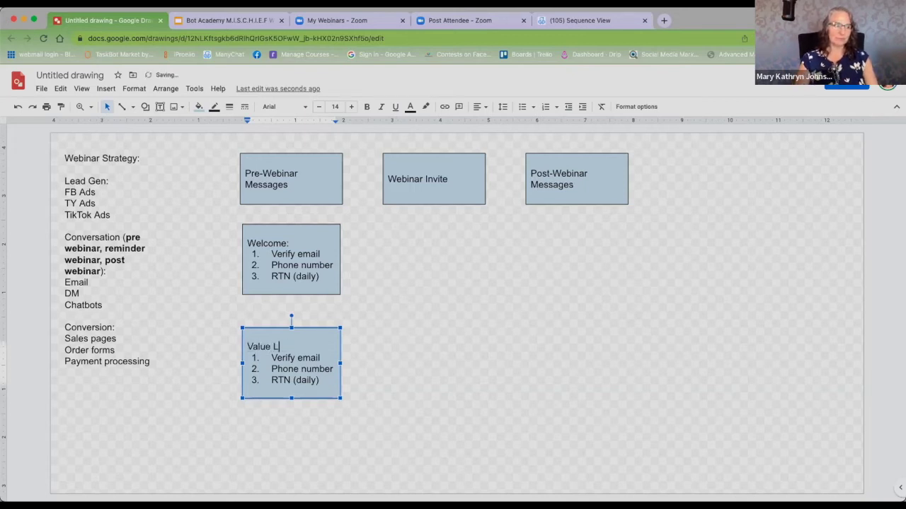
{"action": "type", "text": "ead Magen"}
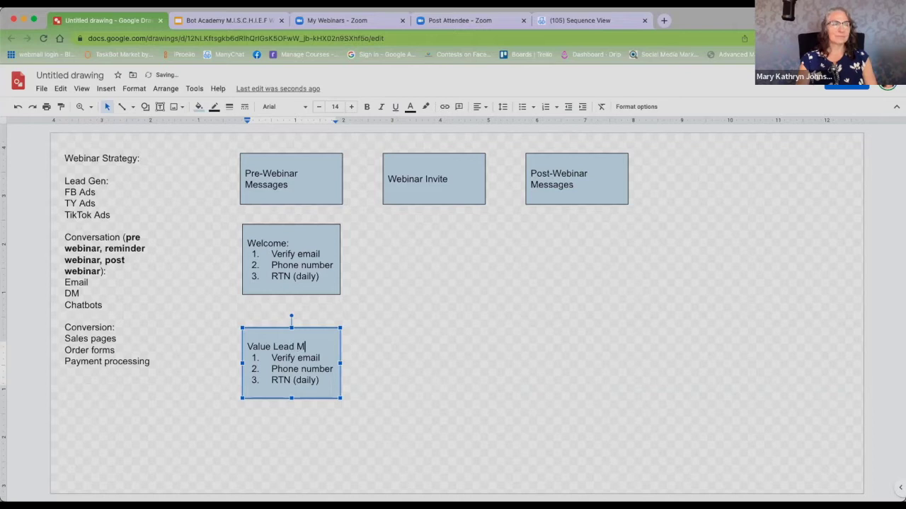
{"action": "key", "text": "BackSpace"}
{"action": "key", "text": "BackSpace"}
{"action": "type", "text": "net"}
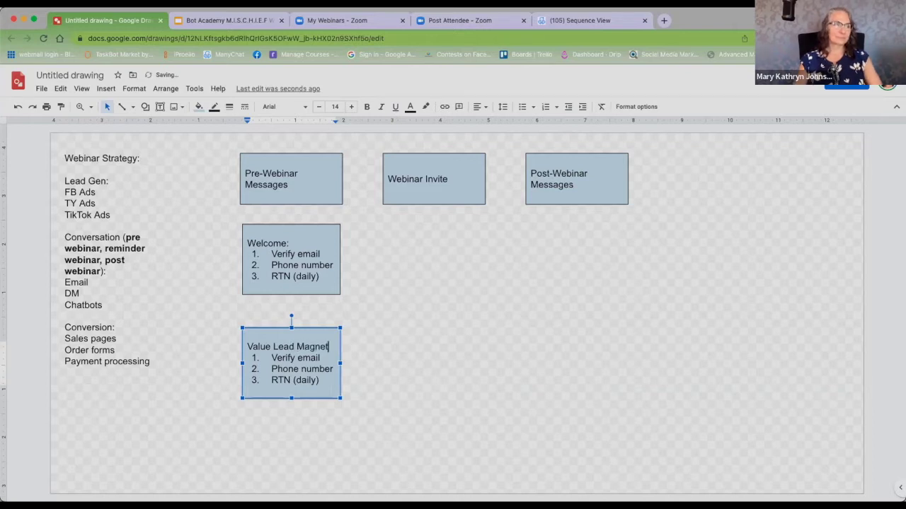
Step: Delete the three numbered items and the leftover empty line from the Value Lead Magnet box
{"action": "left_click_drag", "start_coordinate": [271, 357], "coordinate": [321, 386]}
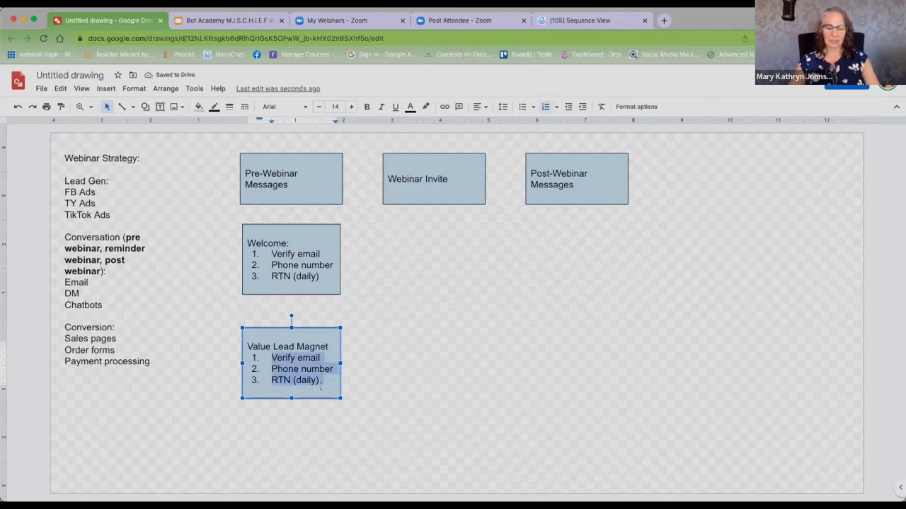
{"action": "key", "text": "BackSpace"}
{"action": "key", "text": "BackSpace"}
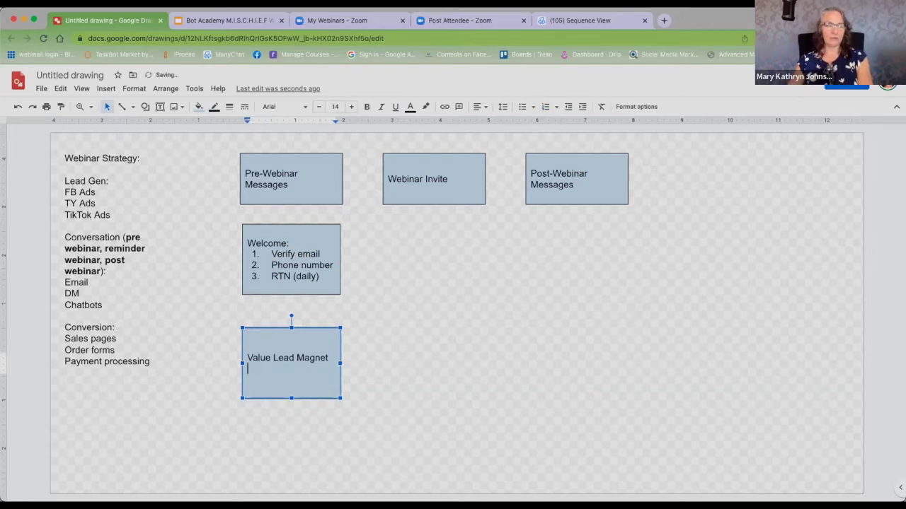
{"action": "key", "text": "BackSpace"}
{"action": "left_click", "coordinate": [416, 219]}
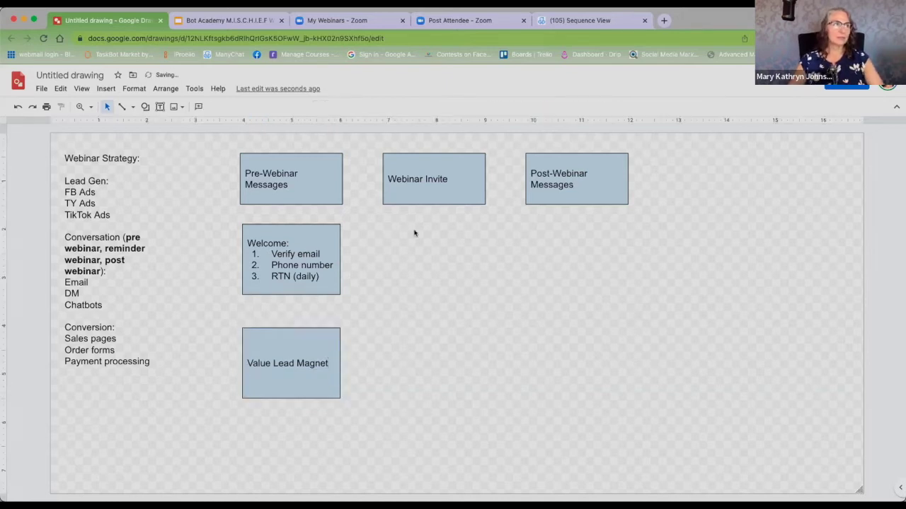
Step: Draw arrows from the Pre-Webinar Messages box down to Welcome and from Welcome down to Value Lead Magnet
{"action": "left_click", "coordinate": [132, 106]}
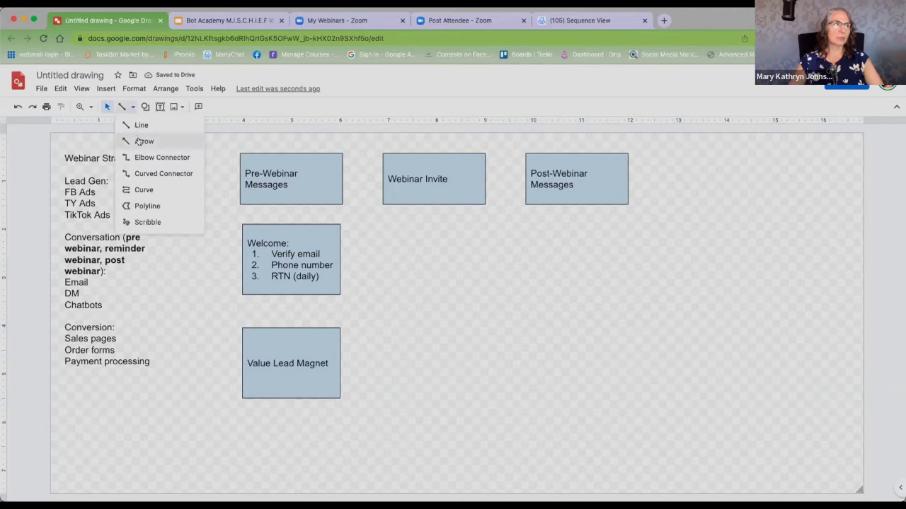
{"action": "left_click", "coordinate": [140, 141]}
{"action": "left_click_drag", "start_coordinate": [291, 205], "coordinate": [291, 223]}
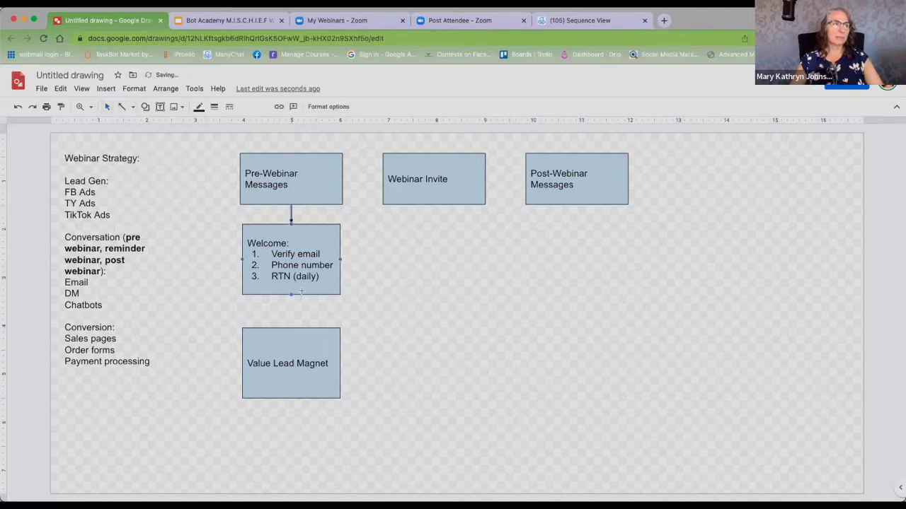
{"action": "left_click_drag", "start_coordinate": [291, 295], "coordinate": [291, 328]}
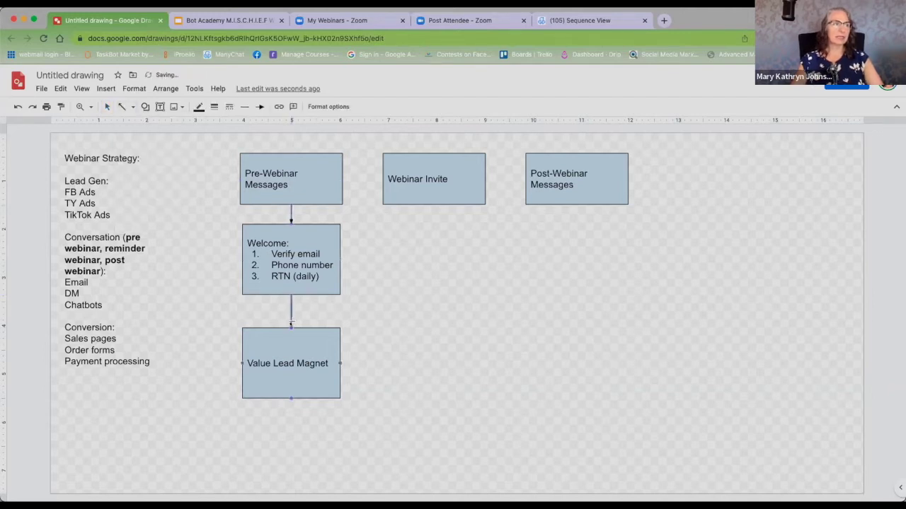
{"action": "left_click", "coordinate": [106, 107]}
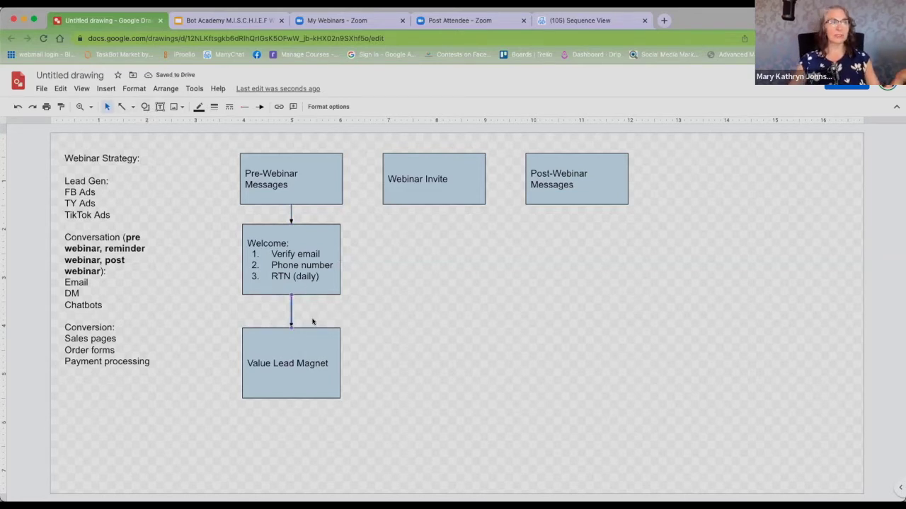
Step: Move the Value Lead Magnet box straight up, closer to the Welcome box, keeping them aligned
{"action": "left_click", "coordinate": [357, 319]}
{"action": "left_click_drag", "start_coordinate": [307, 330], "coordinate": [307, 309]}
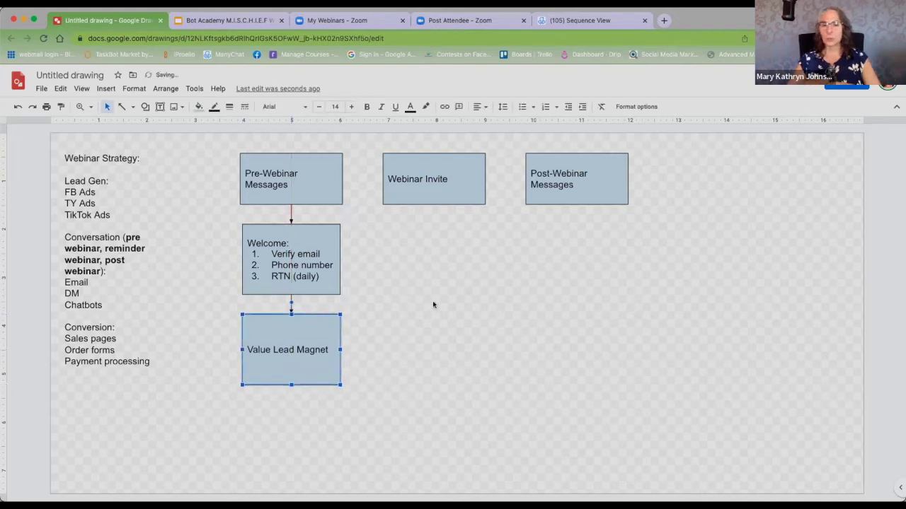
{"action": "left_click", "coordinate": [416, 305]}
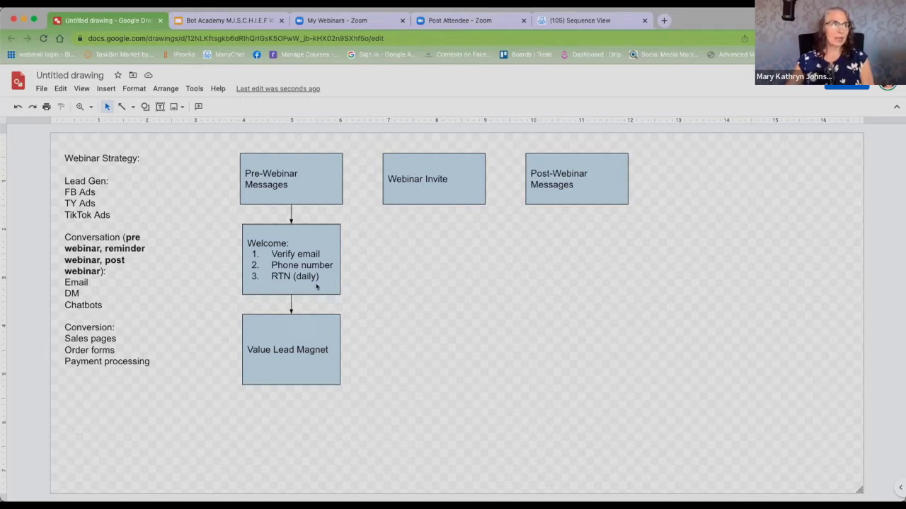
Step: Draw an arrow from the right side of the Value Lead Magnet box to the bottom of the Webinar Invite box
{"action": "left_click", "coordinate": [121, 107]}
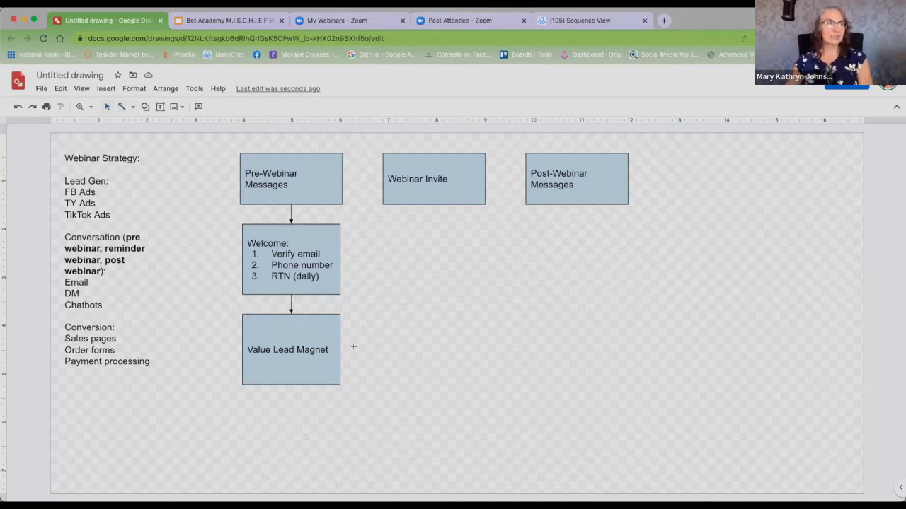
{"action": "mouse_move", "coordinate": [341, 349]}
{"action": "left_mouse_down"}
{"action": "mouse_move", "coordinate": [389, 241]}
{"action": "mouse_move", "coordinate": [417, 207]}
{"action": "mouse_move", "coordinate": [432, 206]}
{"action": "left_mouse_up"}
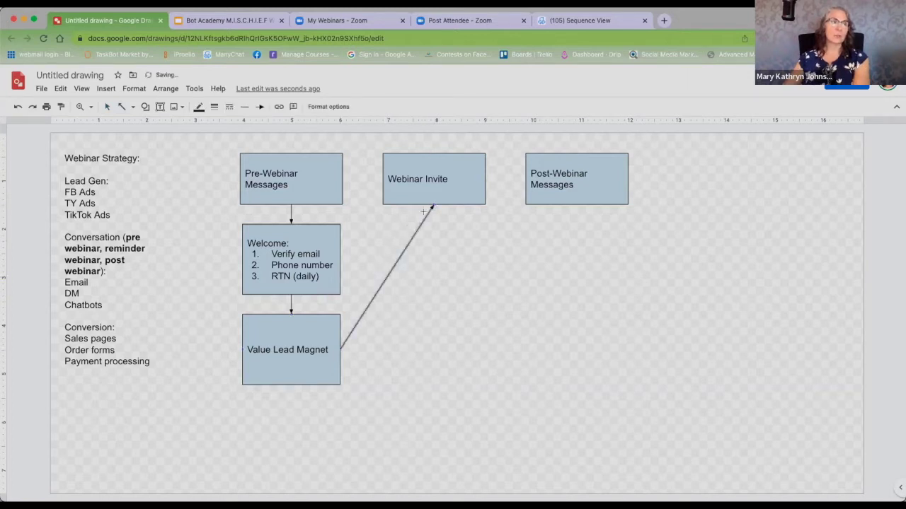
{"action": "left_click", "coordinate": [454, 178]}
{"action": "left_click", "coordinate": [503, 253]}
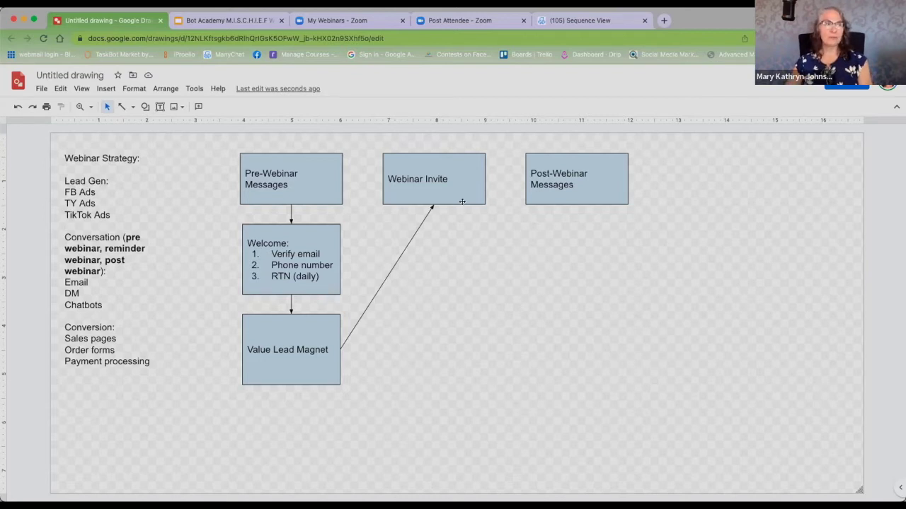
Step: Insert a blank line and start a new line beneath the "Webinar Invite" text in its box
{"action": "left_click", "coordinate": [454, 179]}
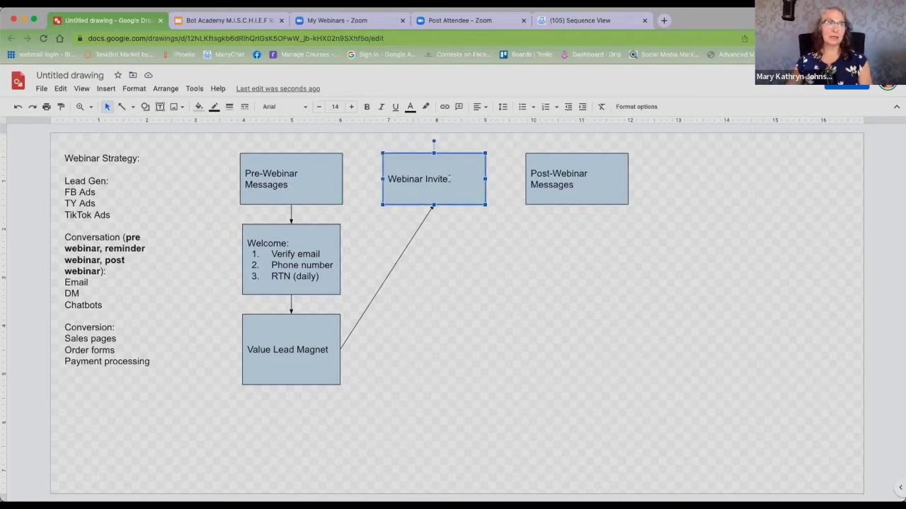
{"action": "left_click", "coordinate": [450, 179]}
{"action": "key", "text": "Return"}
{"action": "key", "text": "Return"}
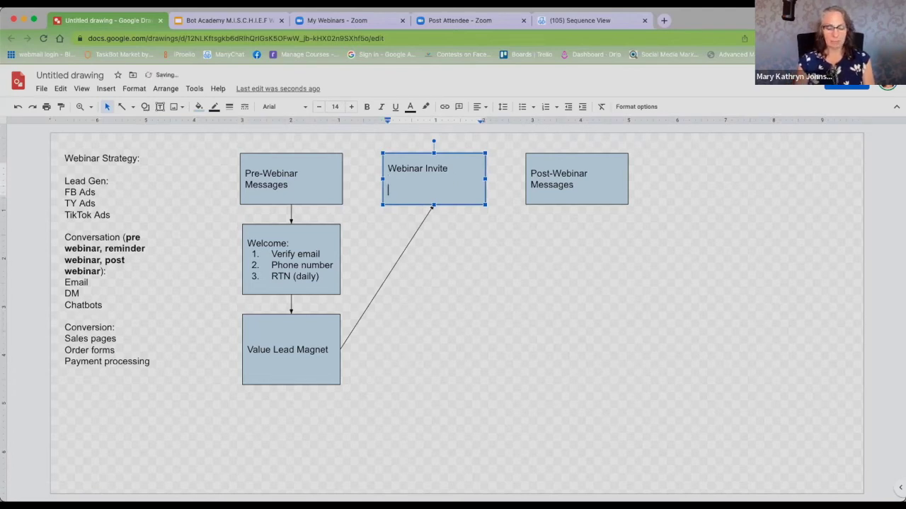
{"action": "type", "text": "5 hours"}
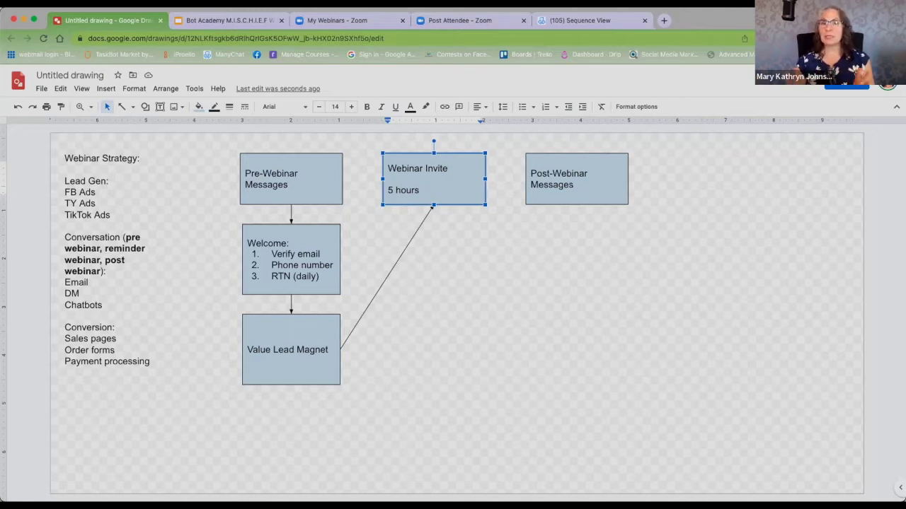
{"action": "key", "text": "BackSpace"}
{"action": "key", "text": "BackSpace"}
{"action": "key", "text": "BackSpace"}
{"action": "key", "text": "BackSpace"}
{"action": "key", "text": "BackSpace"}
{"action": "key", "text": "BackSpace"}
{"action": "key", "text": "BackSpace"}
Step: Enter "2 hours later = Replay" on the new line in the Webinar Invite box
{"action": "type", "text": "2 hours later "}
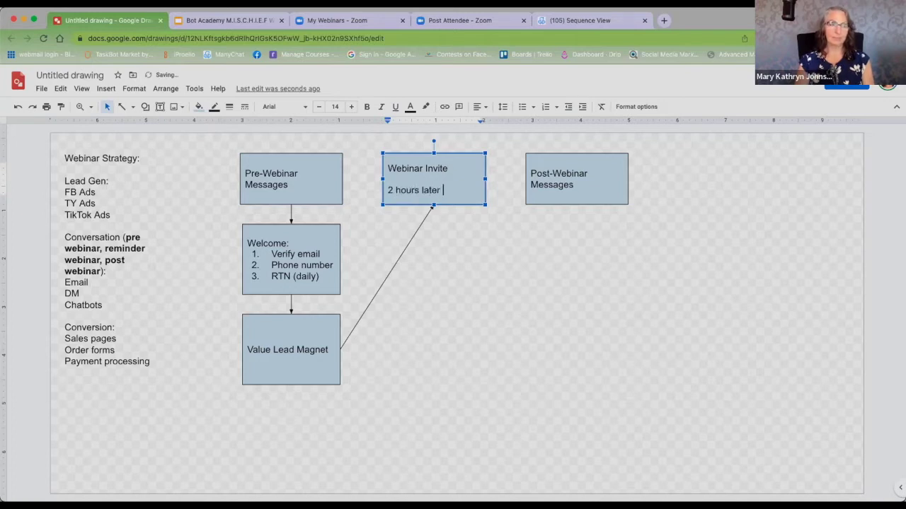
{"action": "type", "text": "= Replay"}
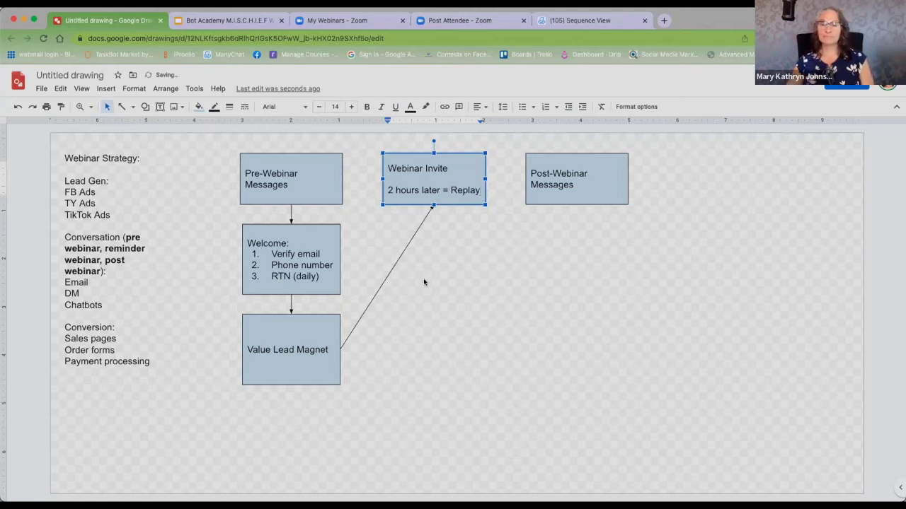
{"action": "left_click", "coordinate": [488, 278]}
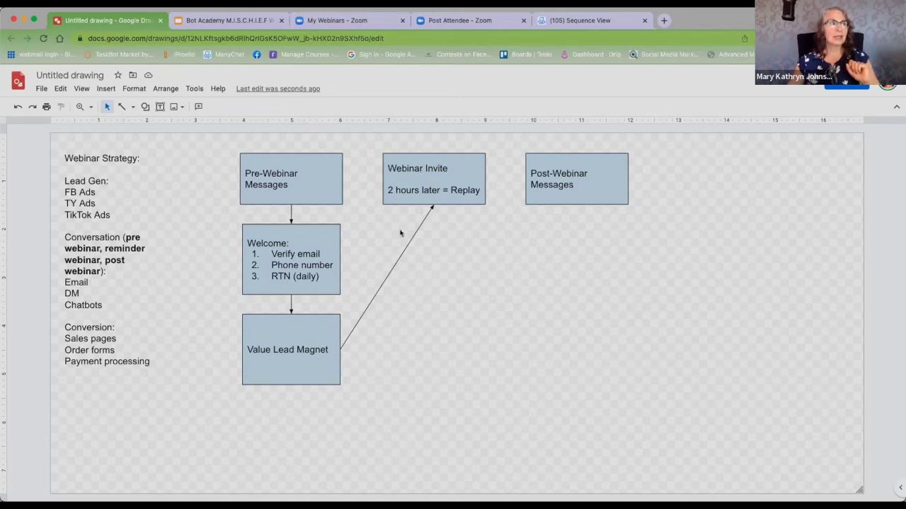
Step: Draw a horizontal arrow from the Webinar Invite box to the Post-Webinar Messages box
{"action": "left_click", "coordinate": [121, 106]}
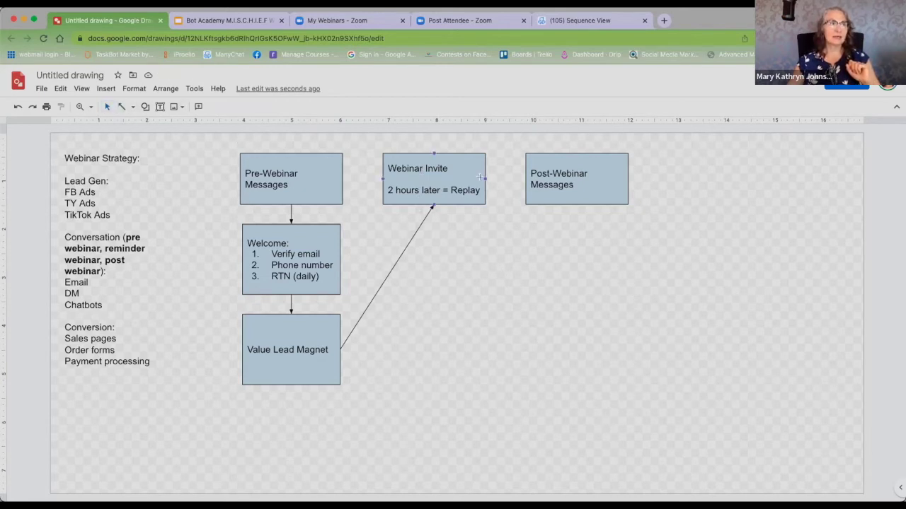
{"action": "left_click_drag", "start_coordinate": [483, 178], "coordinate": [525, 178]}
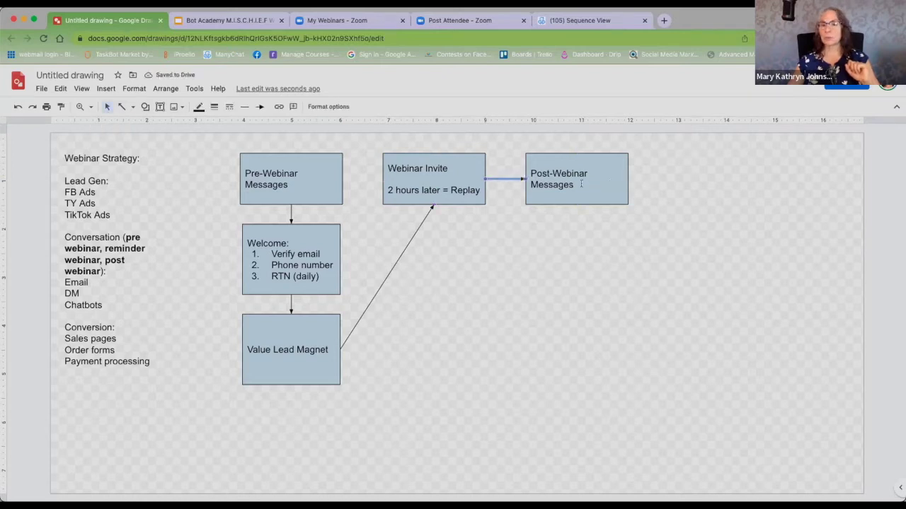
{"action": "left_click", "coordinate": [588, 248]}
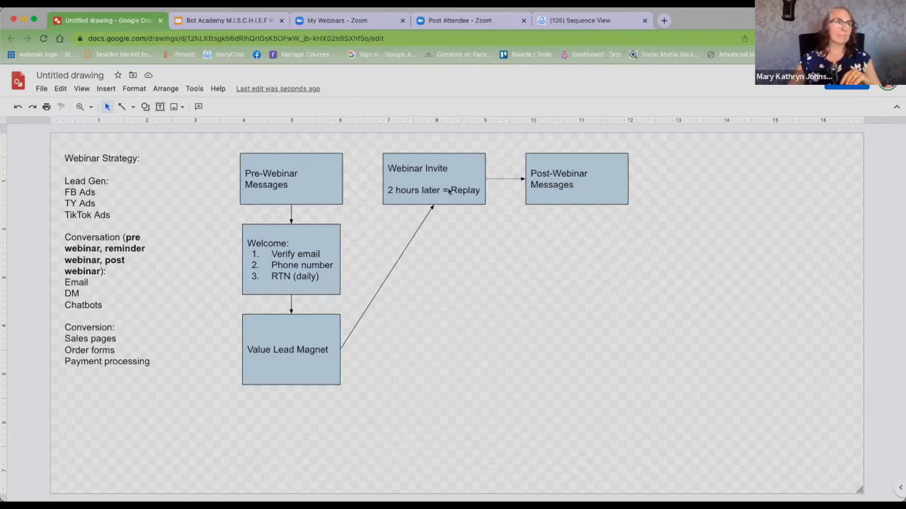
Step: Duplicate the Value Lead Magnet box and center the copy directly below the Post-Webinar Messages box
{"action": "left_click", "coordinate": [277, 329]}
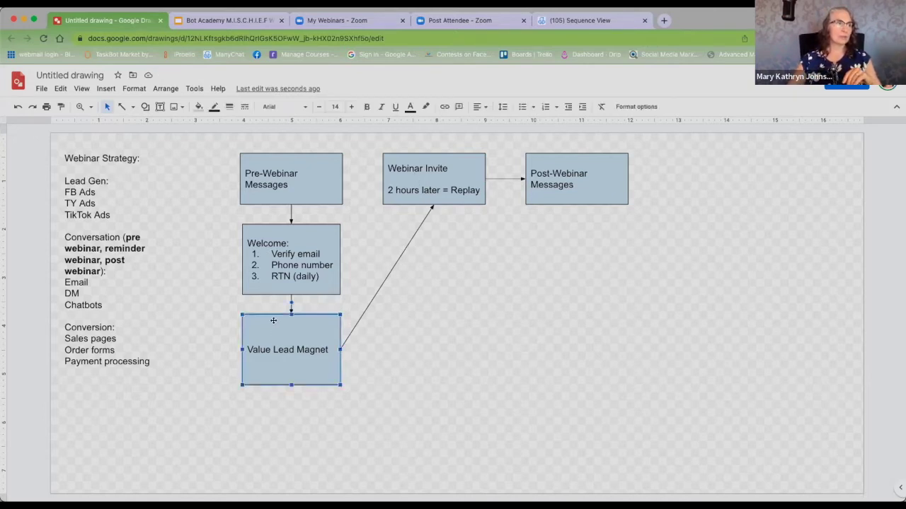
{"action": "left_click", "coordinate": [63, 88]}
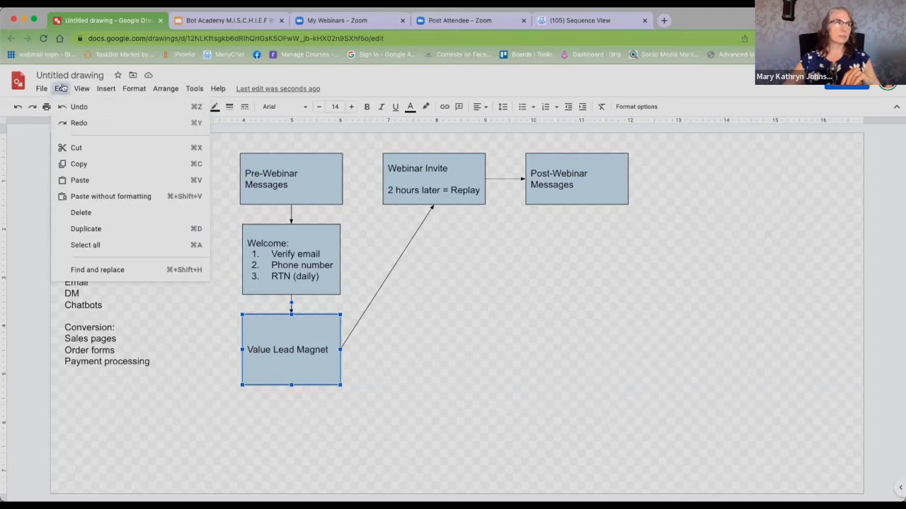
{"action": "left_click", "coordinate": [95, 229]}
{"action": "left_click_drag", "start_coordinate": [325, 322], "coordinate": [592, 220]}
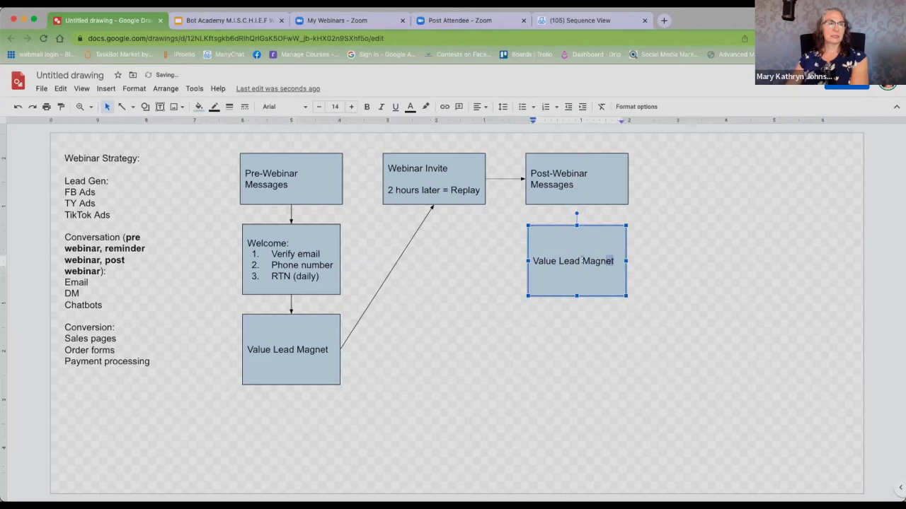
Step: Replace the copied box's text with "Replay + Testimonials" and shorten the box to about 0.8 inches high
{"action": "left_click_drag", "start_coordinate": [613, 262], "coordinate": [529, 260]}
{"action": "type", "text": "Repla"}
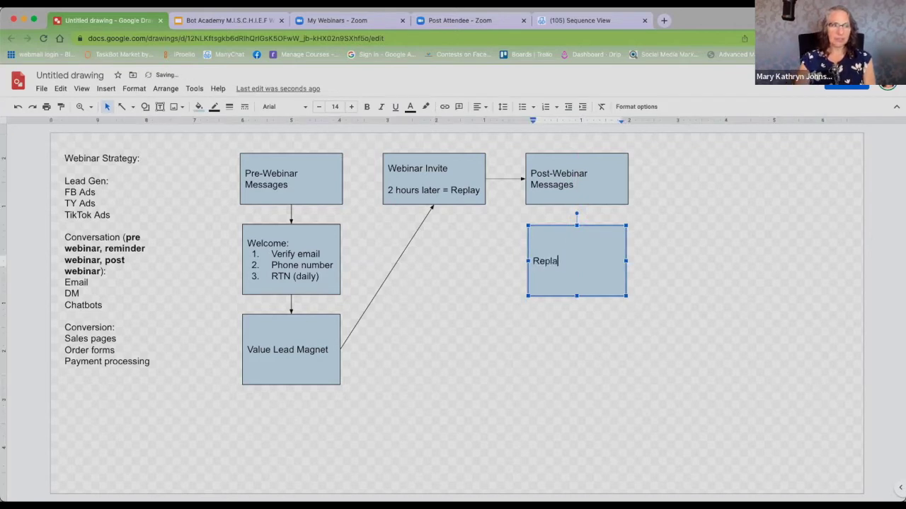
{"action": "type", "text": "y + "}
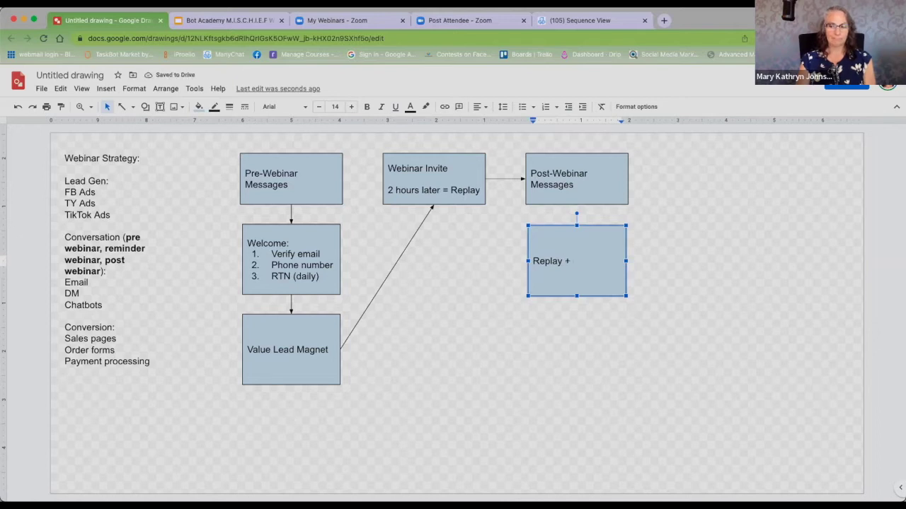
{"action": "type", "text": "Testimonials"}
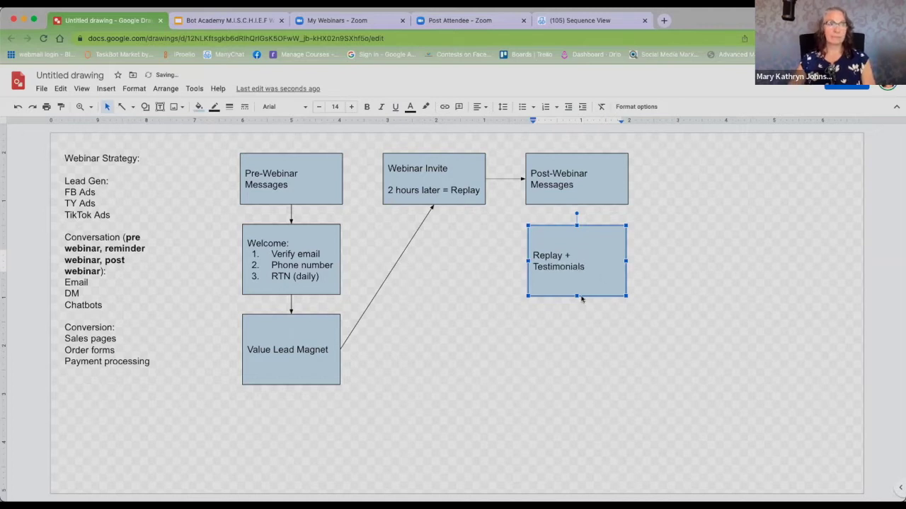
{"action": "left_click_drag", "start_coordinate": [576, 295], "coordinate": [576, 264]}
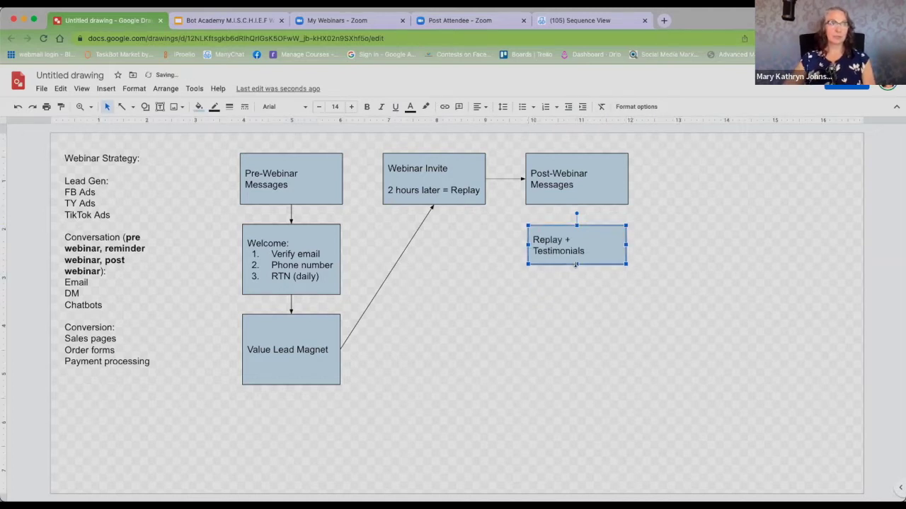
Step: Duplicate the Replay + Testimonials box, place the copy directly below it, and change its text to "Replay + Sales Page"
{"action": "left_click", "coordinate": [61, 88]}
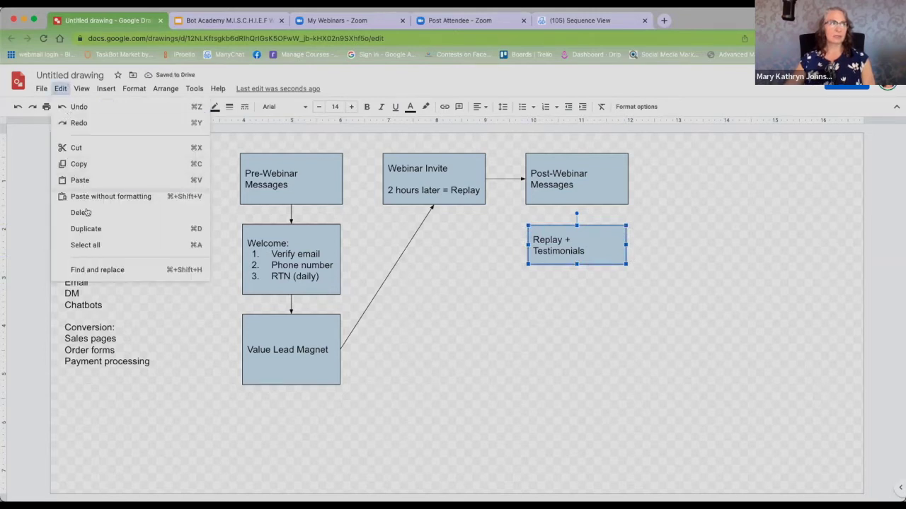
{"action": "left_click", "coordinate": [88, 227]}
{"action": "left_click_drag", "start_coordinate": [594, 233], "coordinate": [530, 309]}
{"action": "left_click", "coordinate": [586, 296]}
{"action": "type", "text": "Sales Pagew"}
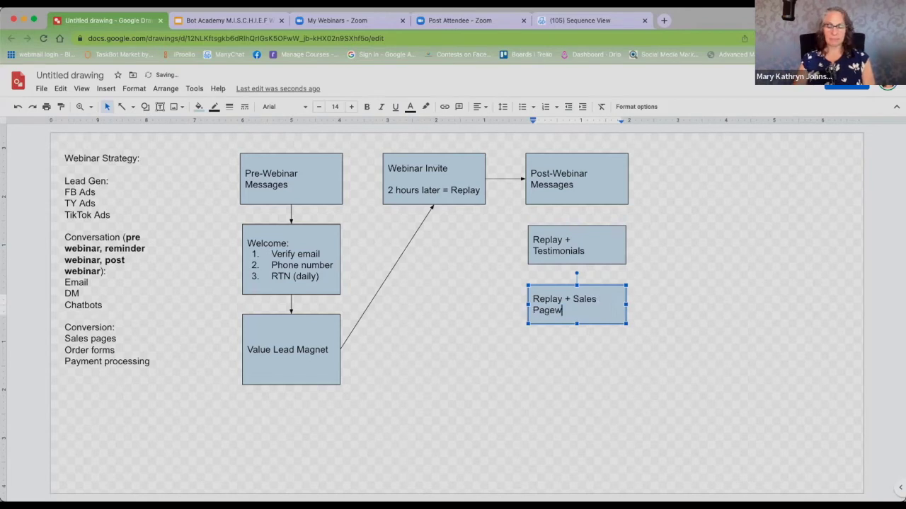
{"action": "key", "text": "BackSpace"}
{"action": "key", "text": "Escape"}
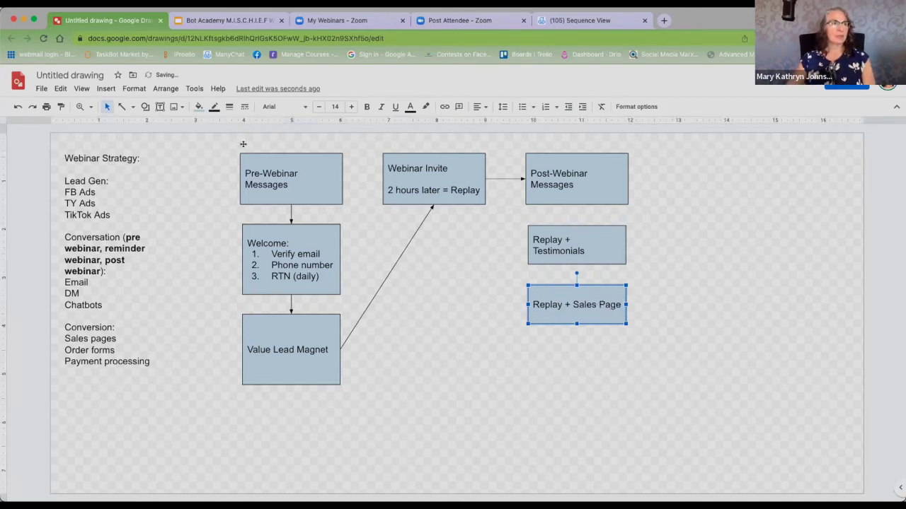
Step: Duplicate the Replay + Sales Page box, align the copy directly below it, and change its text to "Sales Page + Testimonials"
{"action": "left_click", "coordinate": [60, 88]}
{"action": "left_click", "coordinate": [78, 229]}
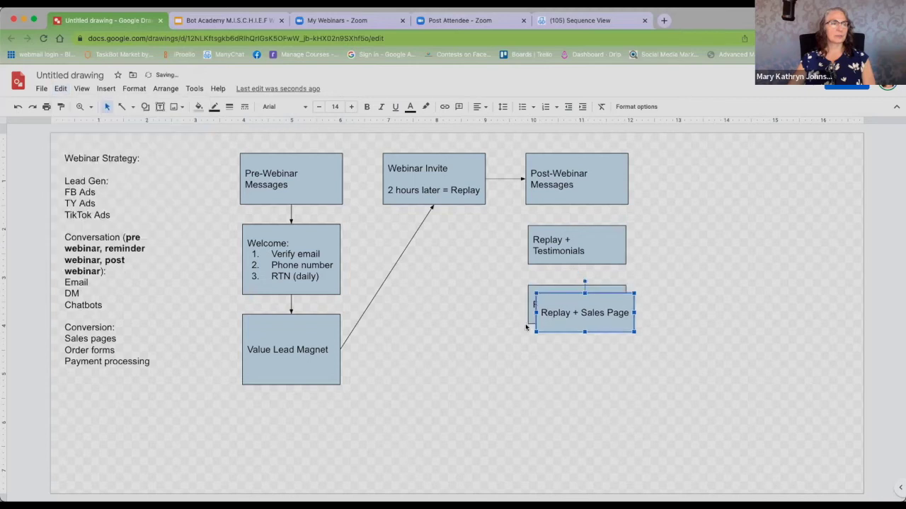
{"action": "left_click_drag", "start_coordinate": [559, 313], "coordinate": [537, 344]}
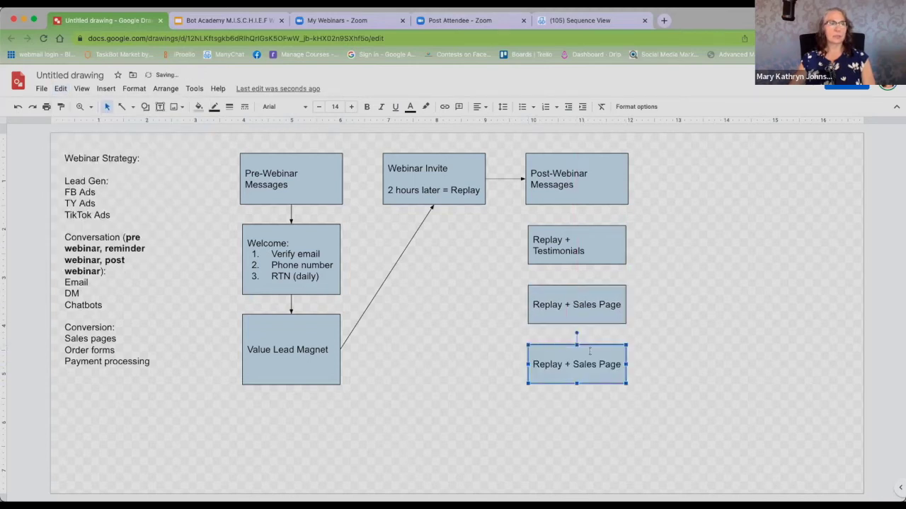
{"action": "left_click", "coordinate": [573, 364]}
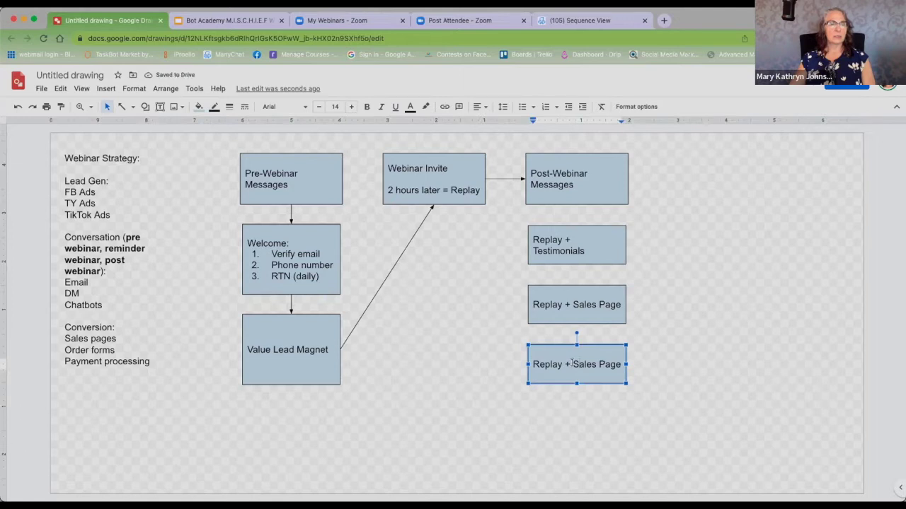
{"action": "left_click_drag", "start_coordinate": [572, 363], "coordinate": [532, 364]}
{"action": "key", "text": "BackSpace"}
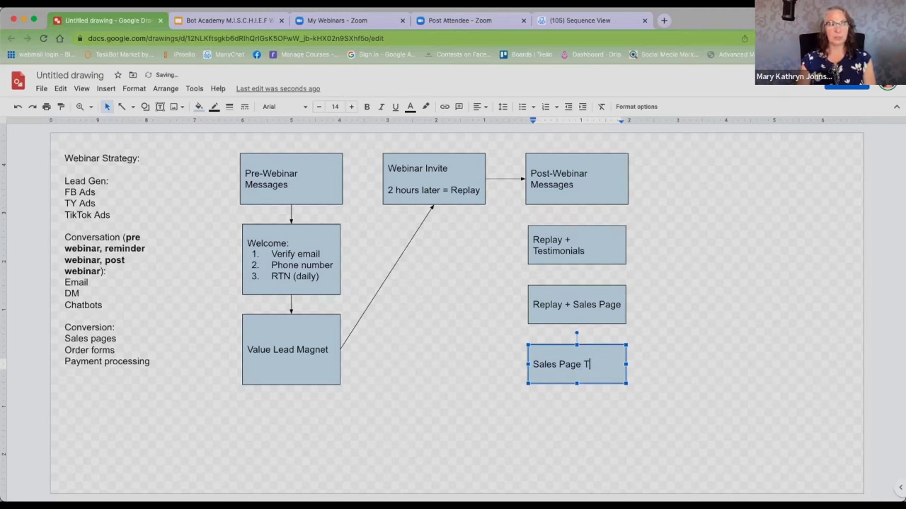
{"action": "type", "text": "+"}
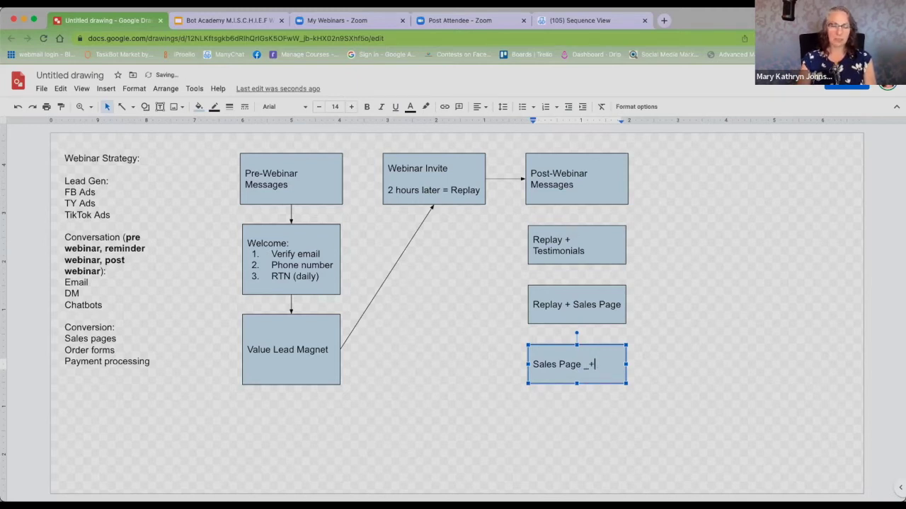
{"action": "key", "text": "BackSpace"}
{"action": "key", "text": "BackSpace"}
{"action": "type", "text": "+ Test"}
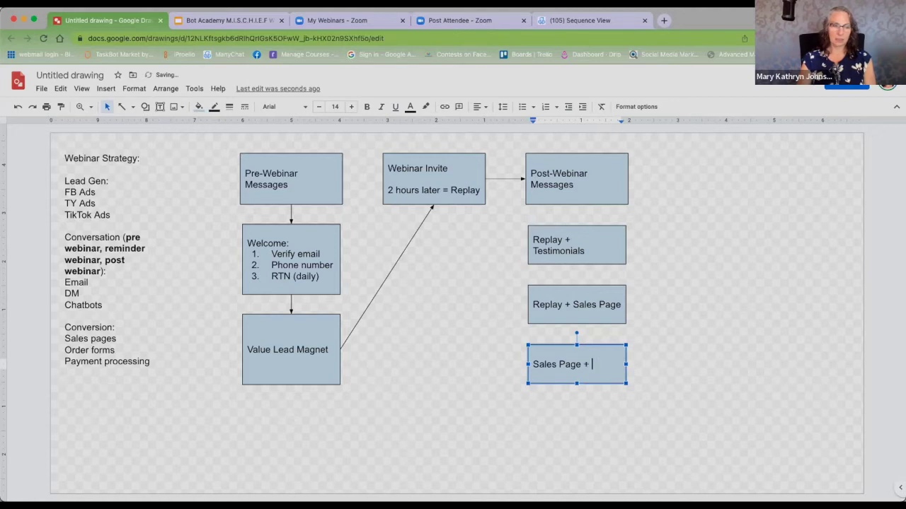
{"action": "type", "text": "imonials"}
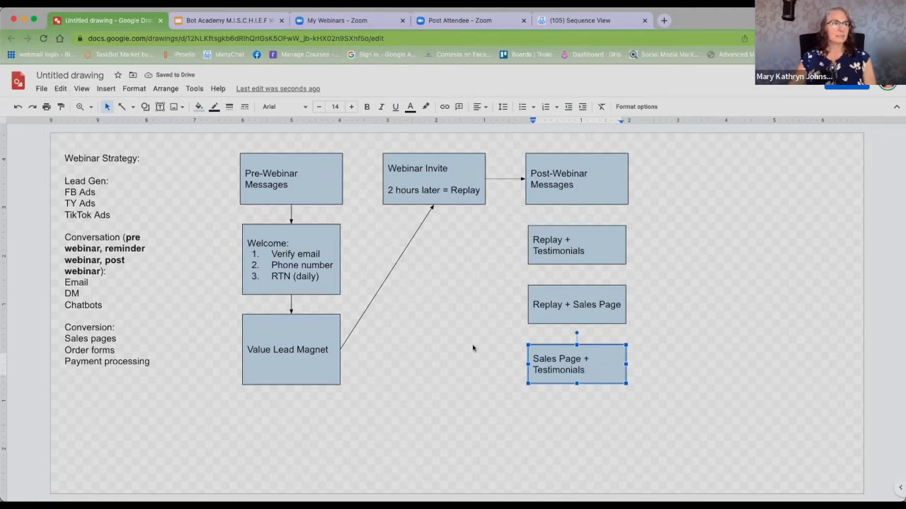
Step: Duplicate the Sales Page + Testimonials box, align the copy directly below it, and change its text to "Sales Page + Order Form"
{"action": "left_click", "coordinate": [542, 343]}
{"action": "left_click", "coordinate": [542, 346]}
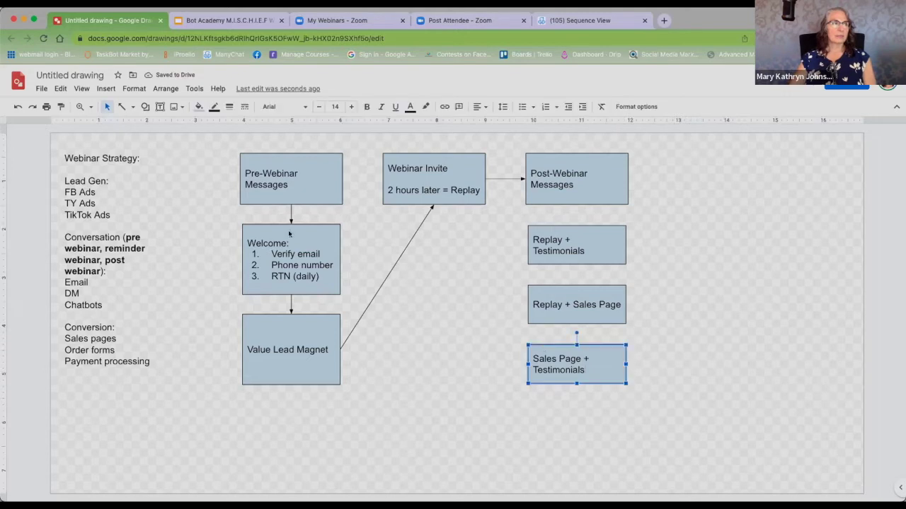
{"action": "left_click", "coordinate": [60, 88]}
{"action": "left_click", "coordinate": [111, 228]}
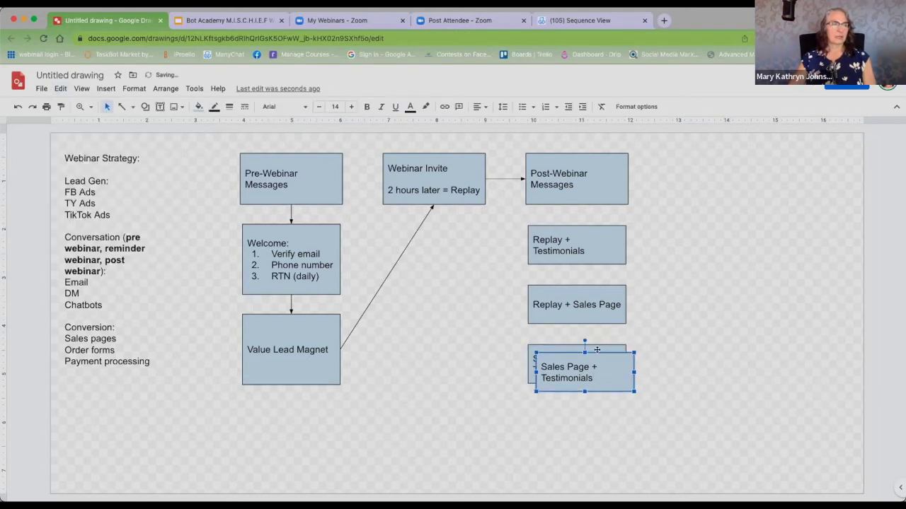
{"action": "left_click_drag", "start_coordinate": [598, 352], "coordinate": [529, 428]}
{"action": "left_click", "coordinate": [588, 423]}
{"action": "type", "text": "Or"}
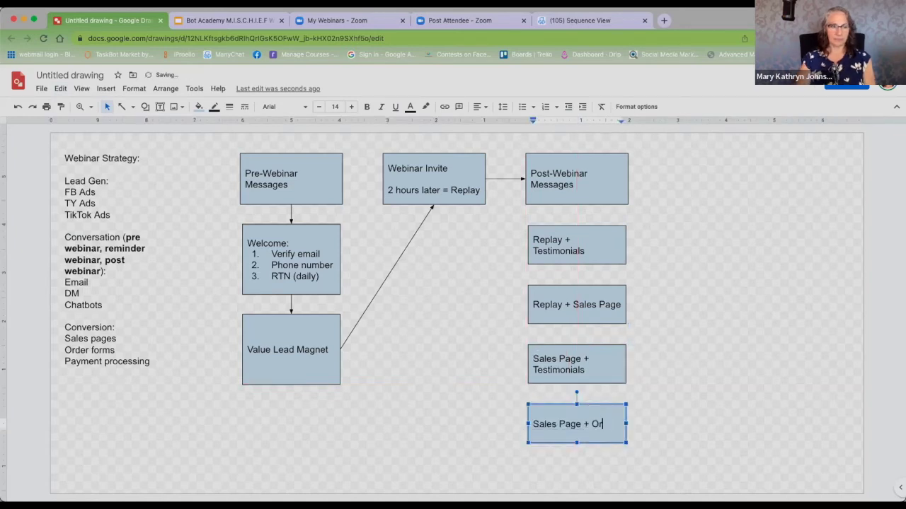
{"action": "type", "text": "der Form"}
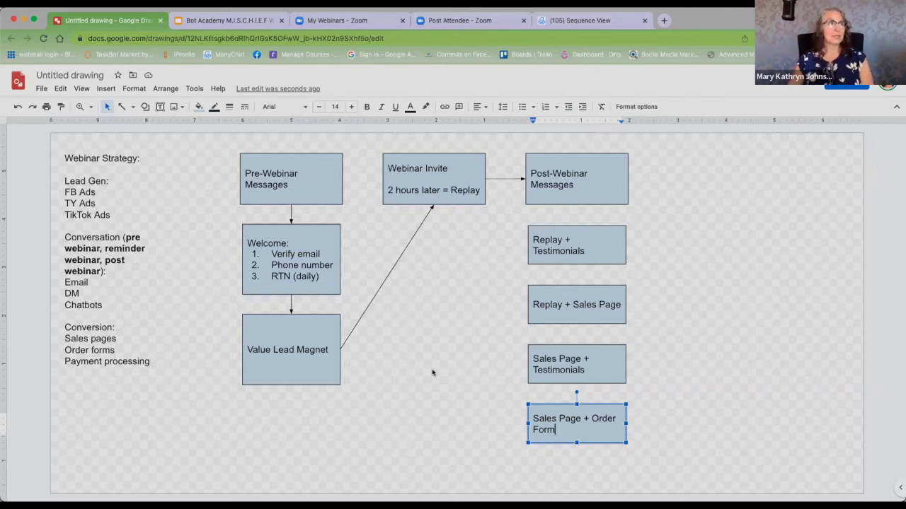
{"action": "left_click", "coordinate": [358, 418]}
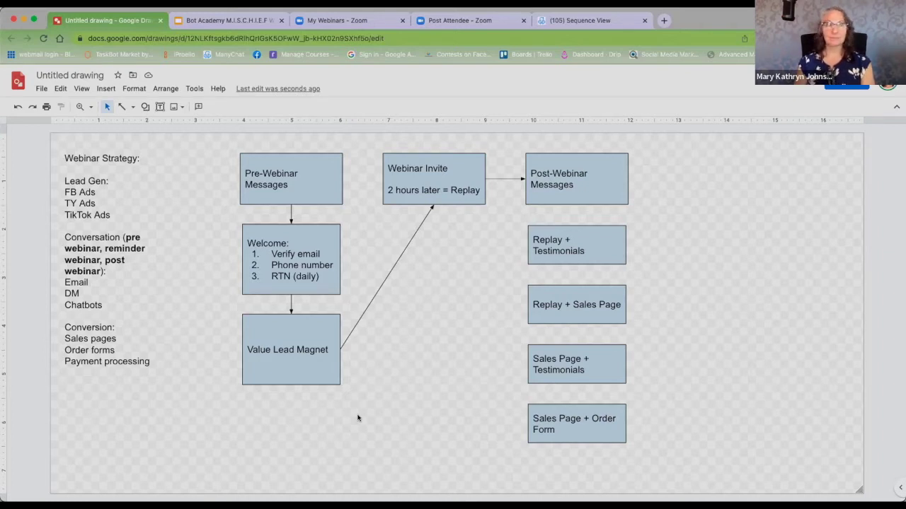
Step: Close the My Webinars and Post Attendee Zoom pages and return to the webinar strategy drawing
{"action": "left_click", "coordinate": [584, 21]}
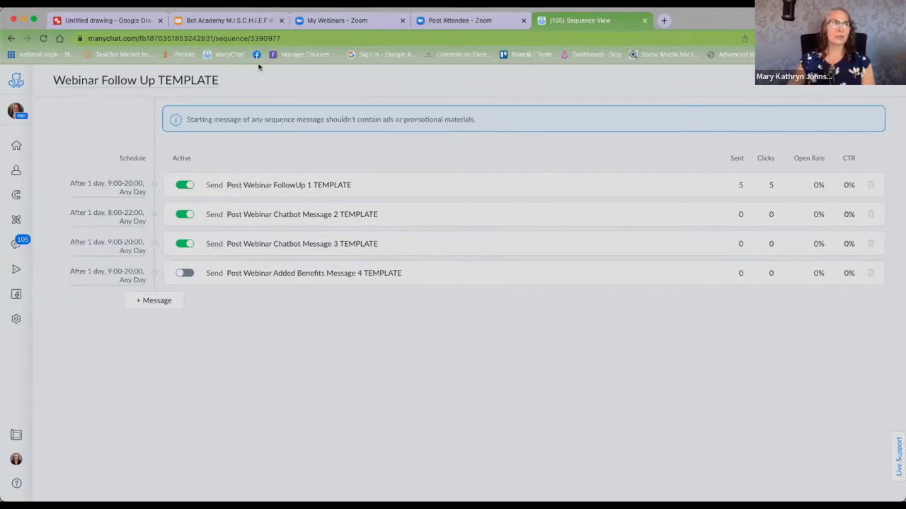
{"action": "left_click", "coordinate": [402, 20]}
{"action": "left_click", "coordinate": [401, 20]}
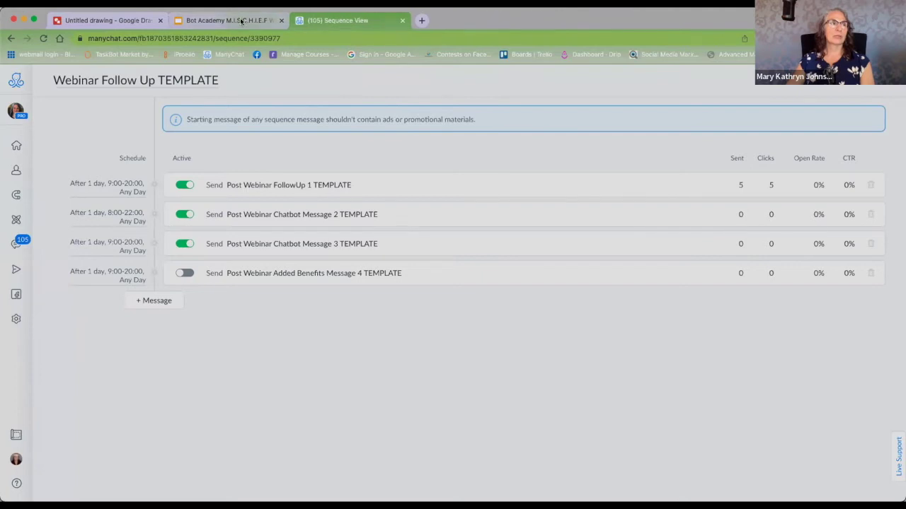
{"action": "left_click", "coordinate": [103, 20]}
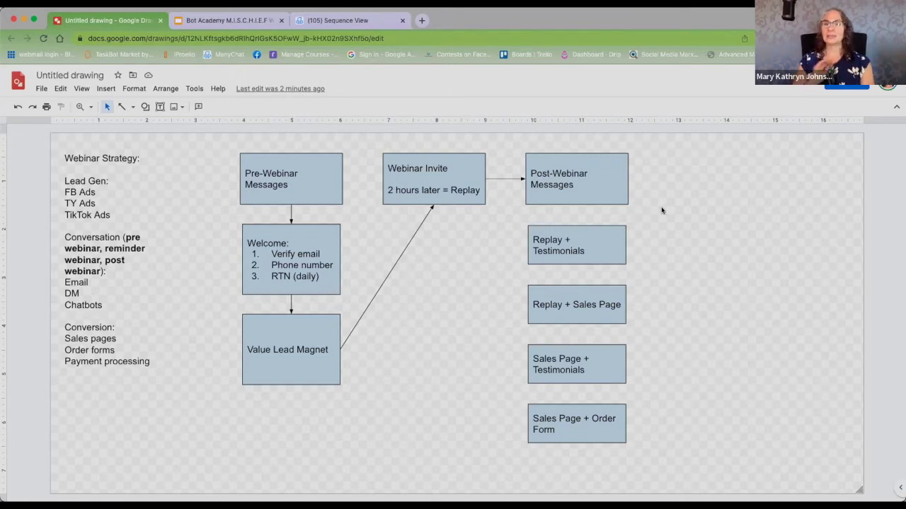
Step: Switch to ManyChat and create a new automation sequence named "Live Webinar Pre"
{"action": "left_click", "coordinate": [337, 20]}
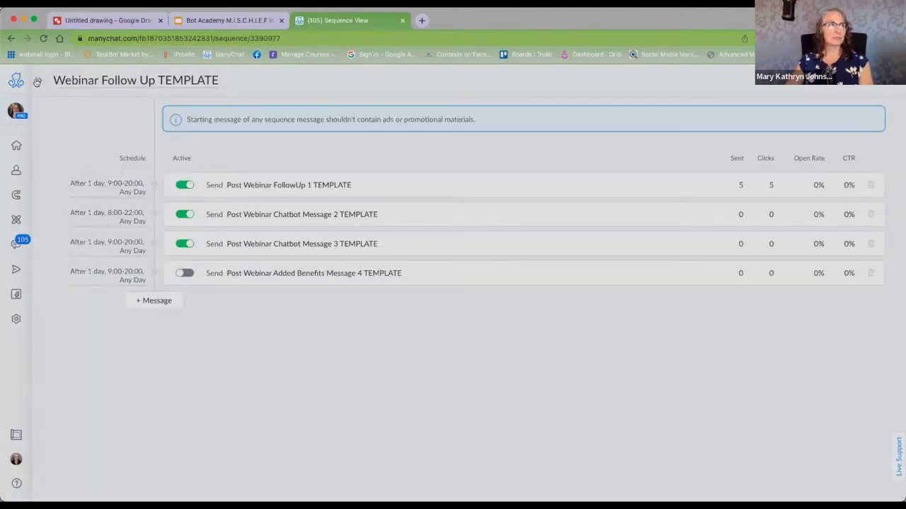
{"action": "left_click", "coordinate": [37, 82]}
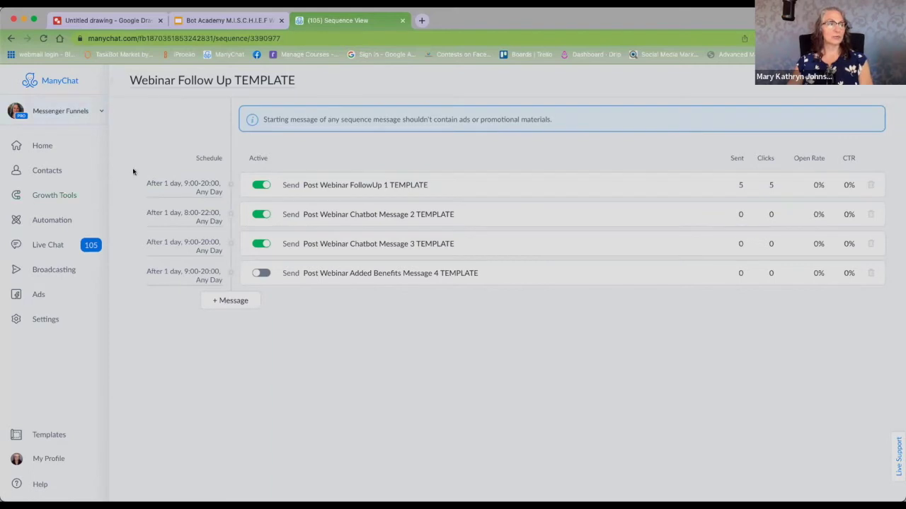
{"action": "left_click", "coordinate": [44, 220]}
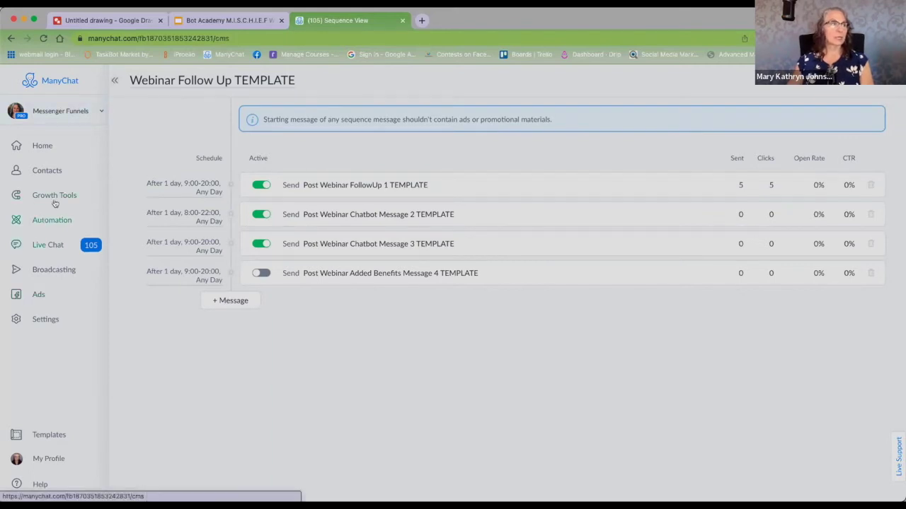
{"action": "left_click", "coordinate": [220, 104]}
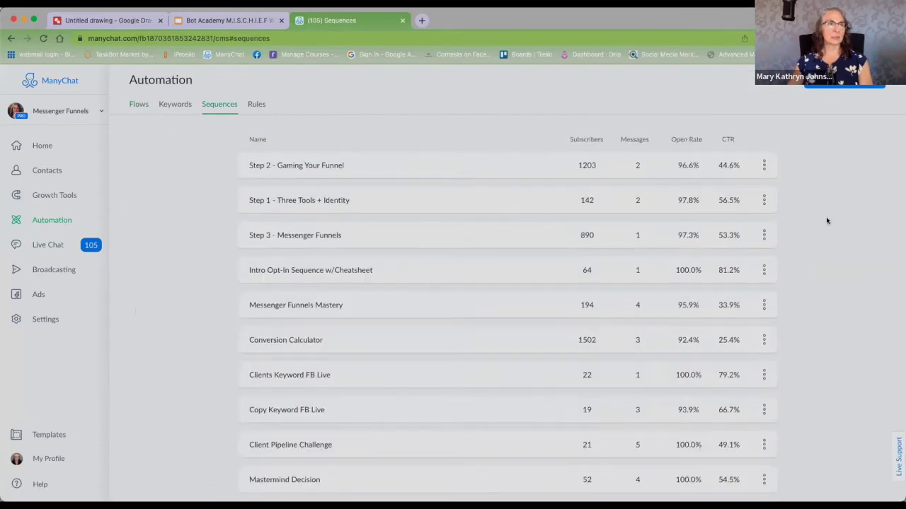
{"action": "left_click", "coordinate": [846, 79]}
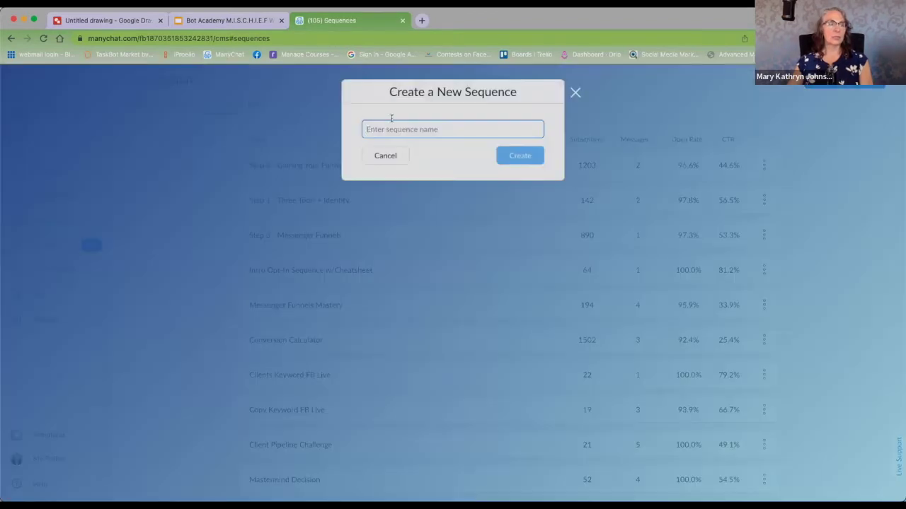
{"action": "type", "text": "Live Webinar Pre"}
{"action": "left_click", "coordinate": [522, 156]}
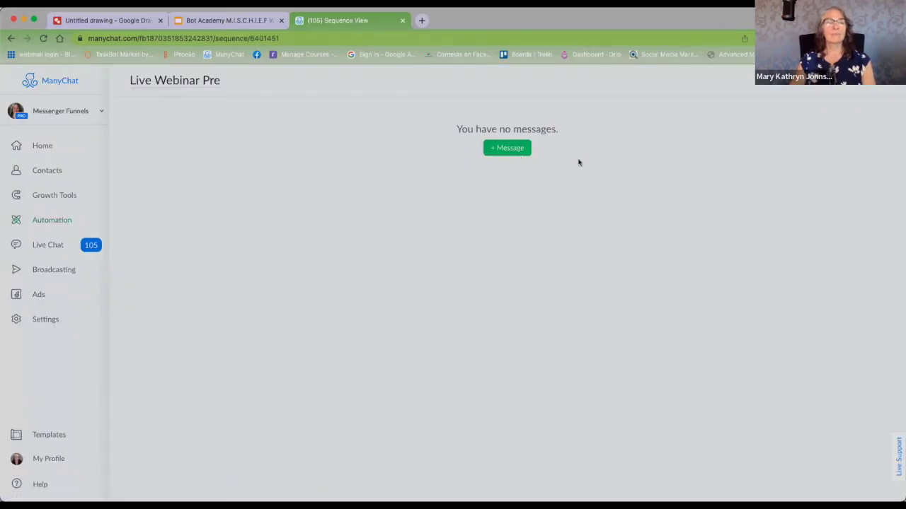
Step: Add a message to the Live Webinar Pre sequence and create a new reply for it in the flow builder
{"action": "left_click", "coordinate": [502, 147]}
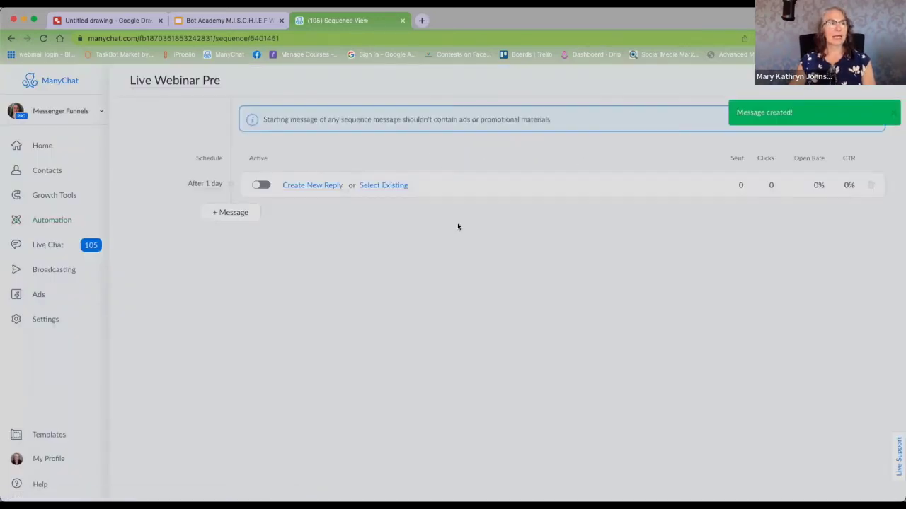
{"action": "left_click", "coordinate": [307, 184]}
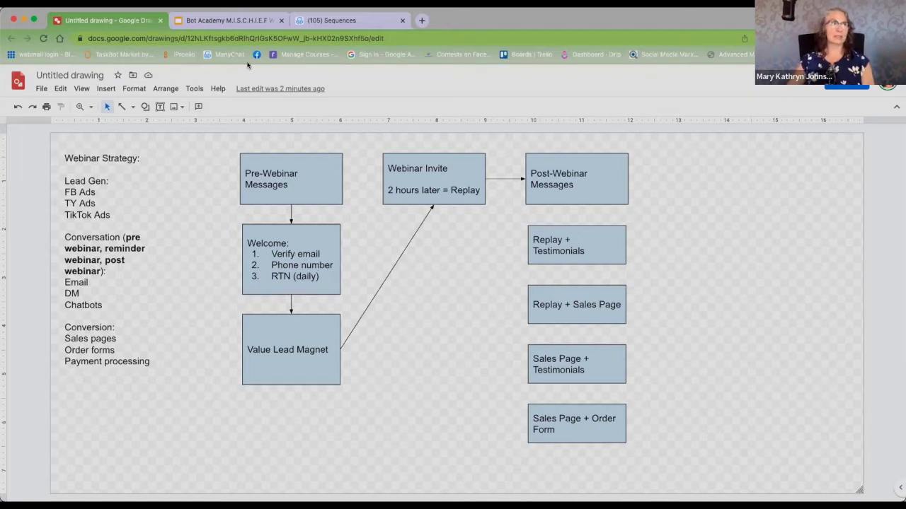
{"action": "left_click", "coordinate": [344, 22]}
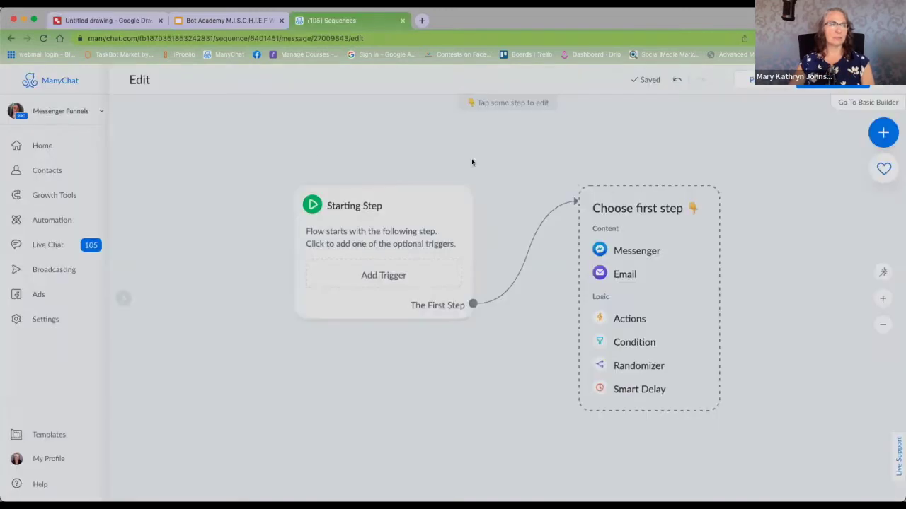
Step: Add a Messenger Ref URL trigger to the flow's Starting Step
{"action": "left_click", "coordinate": [383, 276]}
{"action": "scroll", "coordinate": [570, 352], "scroll_direction": "down", "scroll_amount": 6}
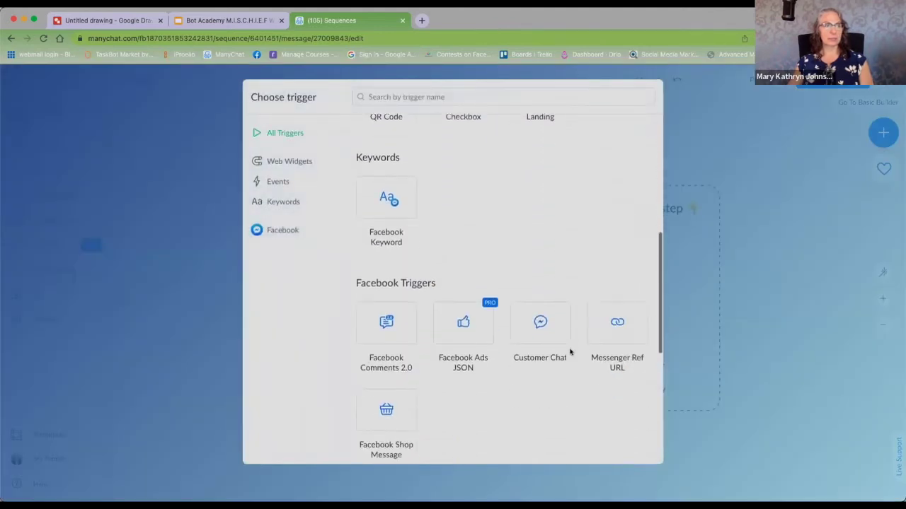
{"action": "left_click", "coordinate": [612, 253]}
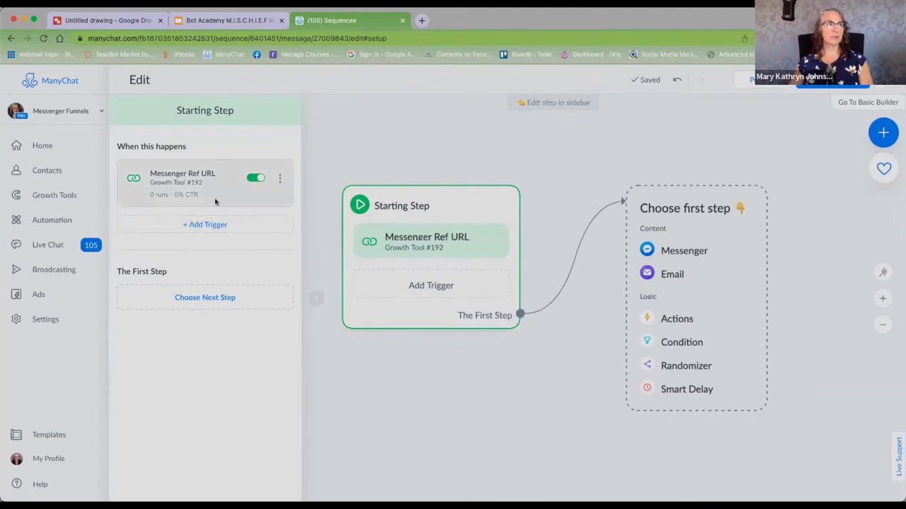
Step: Try "XClientWebinar" as the Messenger Ref URL trigger's custom Ref parameter and discard the entry
{"action": "left_click", "coordinate": [203, 186]}
{"action": "left_click", "coordinate": [244, 299]}
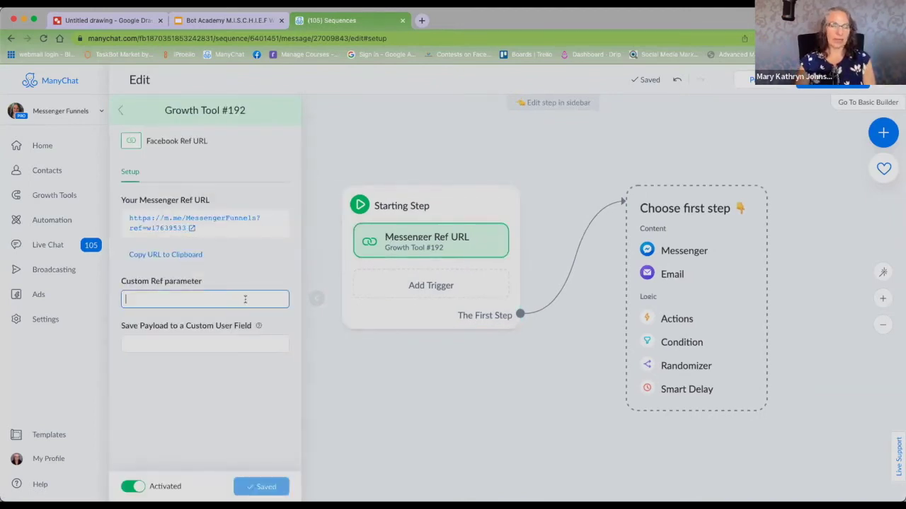
{"action": "type", "text": "XClient"}
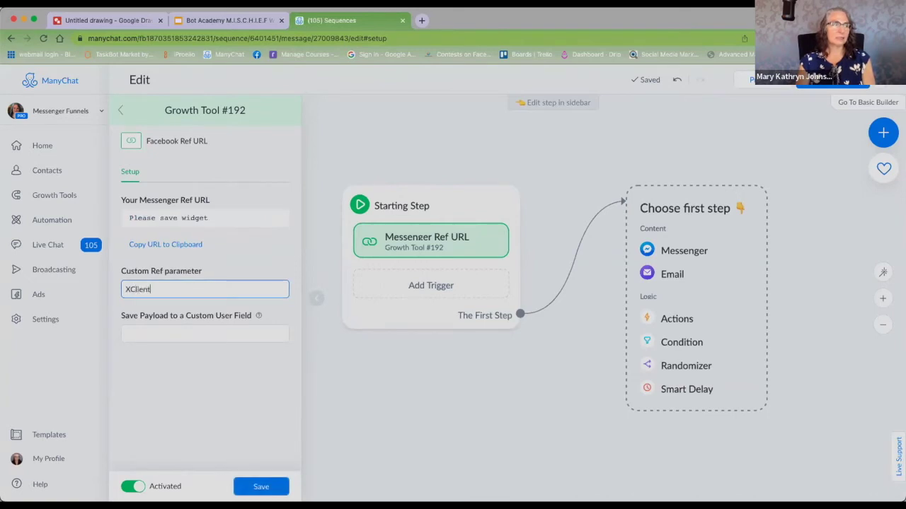
{"action": "type", "text": "Webinar"}
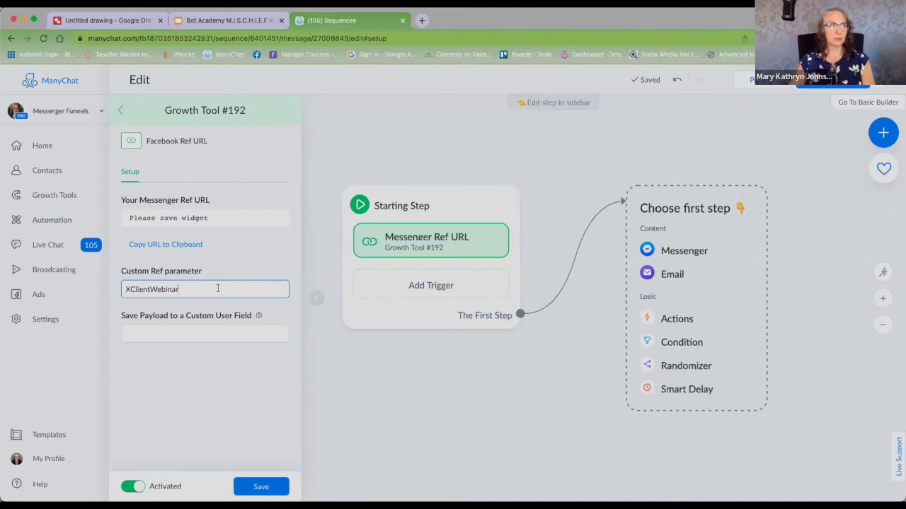
{"action": "double_click", "coordinate": [159, 290]}
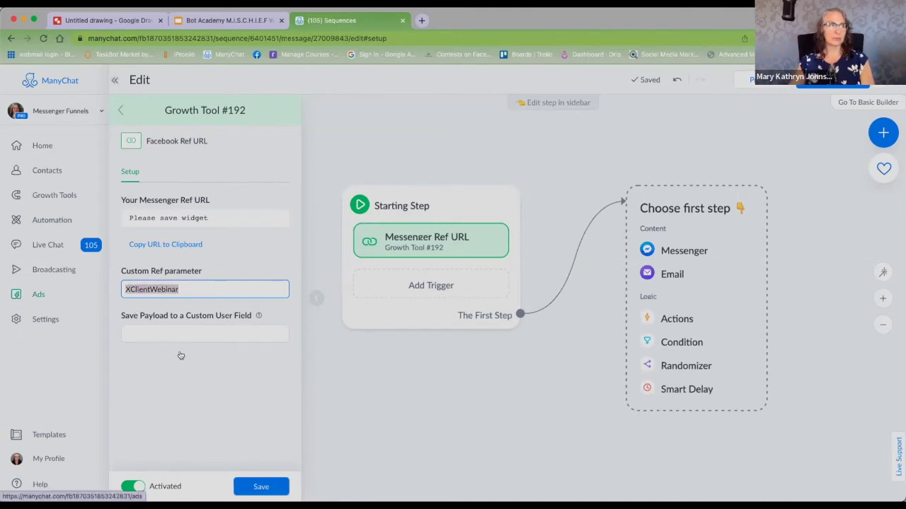
{"action": "key", "text": "ctrl+x"}
Step: Choose Messenger as the flow's first step to add a Send Message block after the Starting Step
{"action": "left_click", "coordinate": [697, 264]}
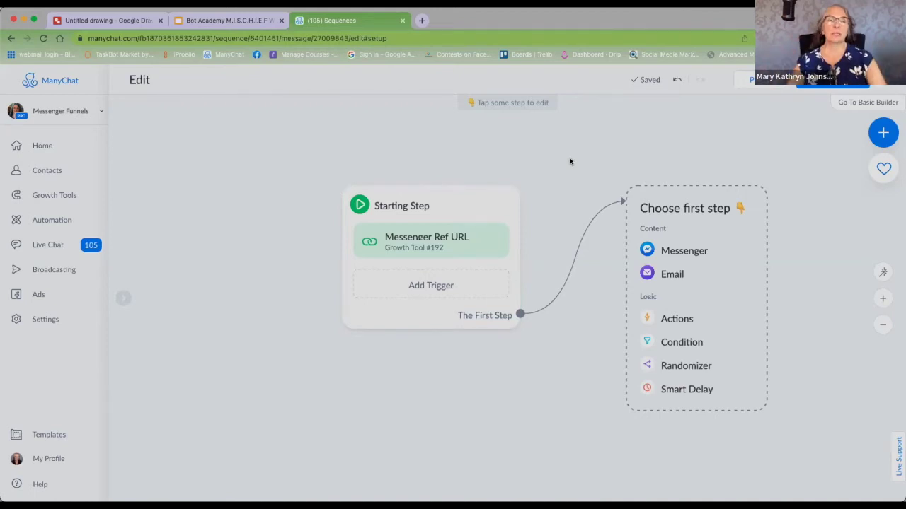
{"action": "left_click", "coordinate": [677, 249]}
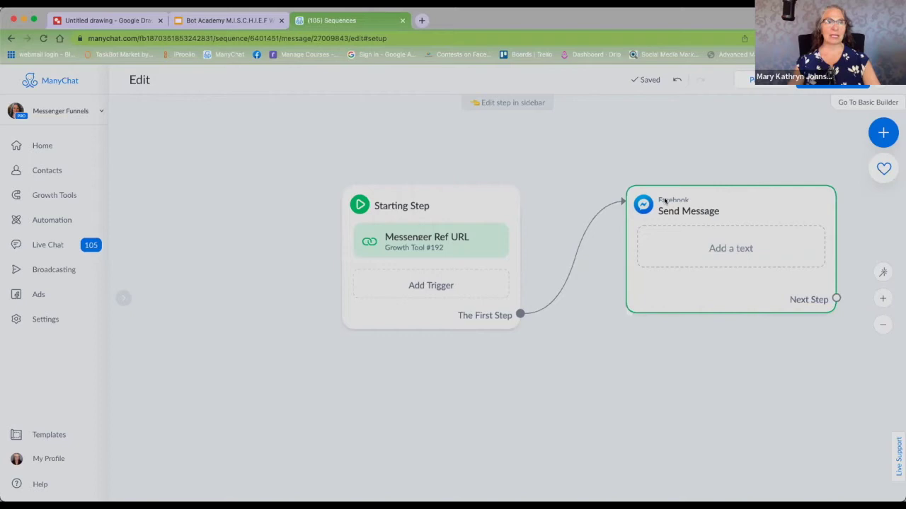
Step: Write "Welcome and thank you for registering for my training {First Name variable}! I'm so happy you are here." in the Send Message block
{"action": "left_click", "coordinate": [691, 249]}
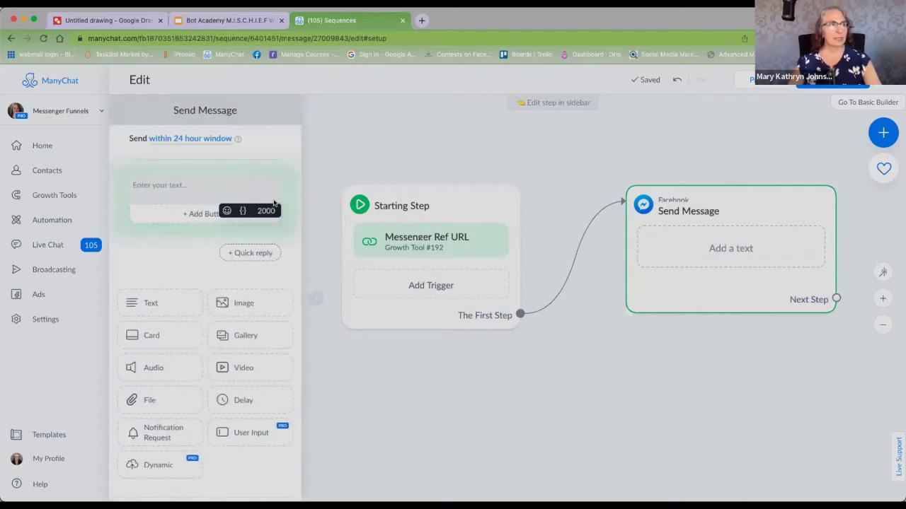
{"action": "type", "text": "Welco"}
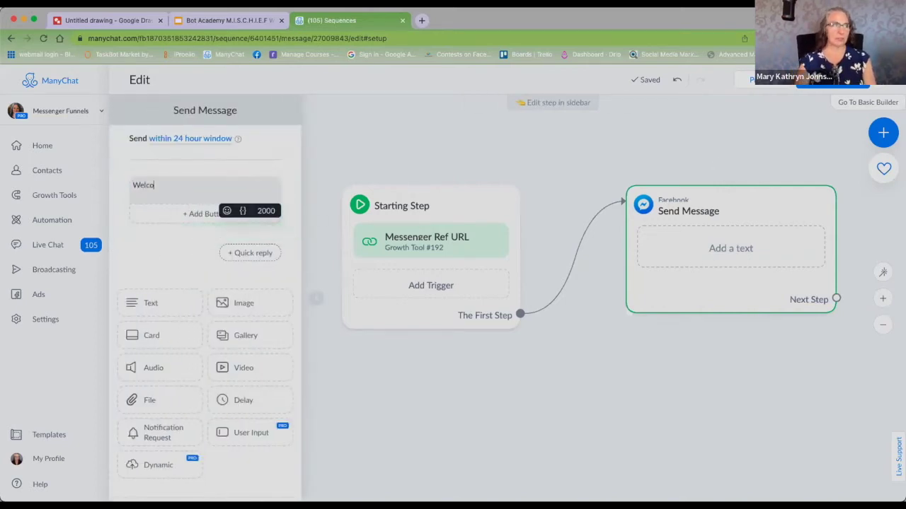
{"action": "type", "text": "me and thank you for "}
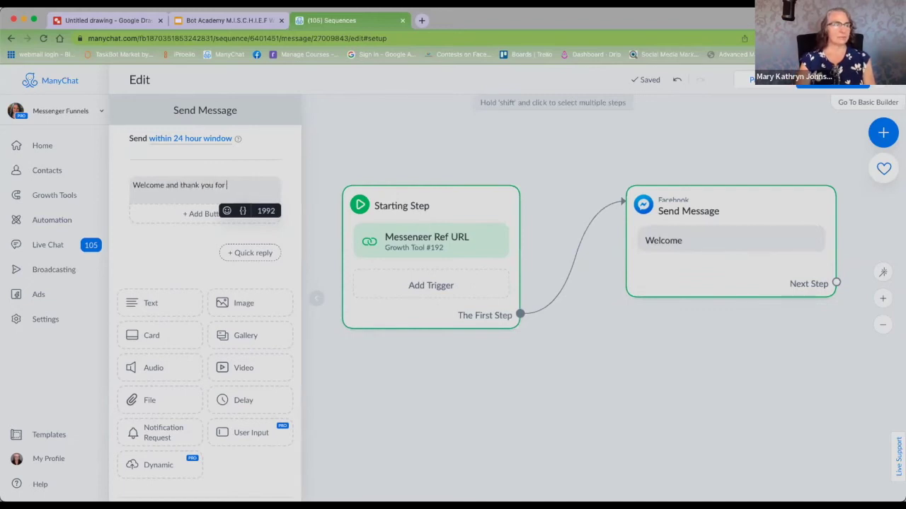
{"action": "type", "text": "registering for"}
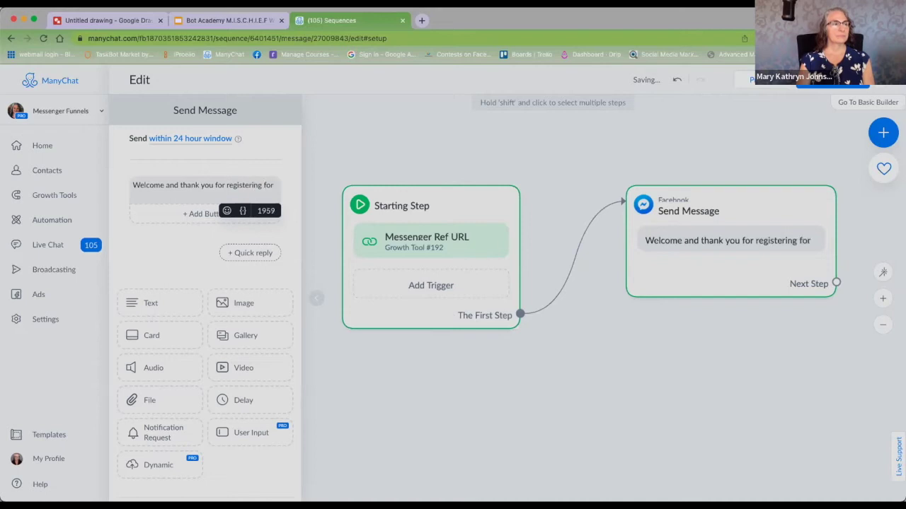
{"action": "type", "text": " my training"}
{"action": "left_click", "coordinate": [242, 211]}
{"action": "left_click", "coordinate": [201, 361]}
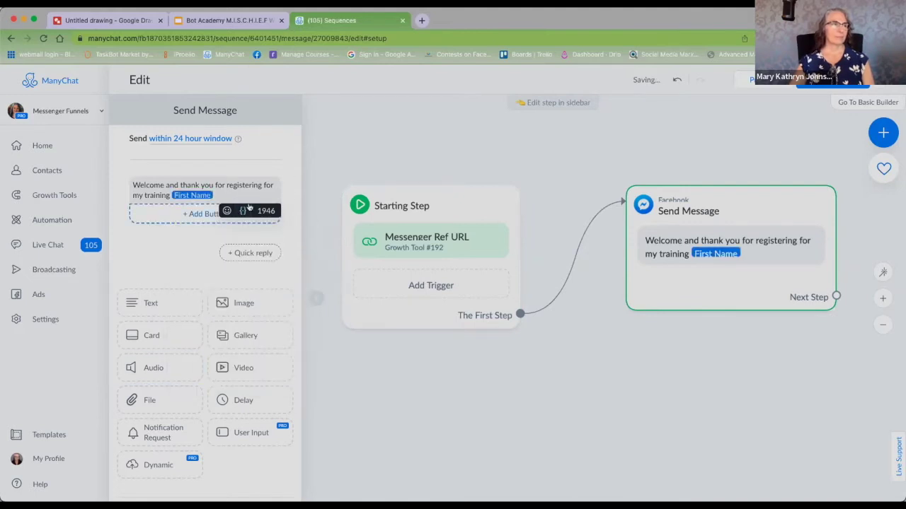
{"action": "type", "text": "! I'm so"}
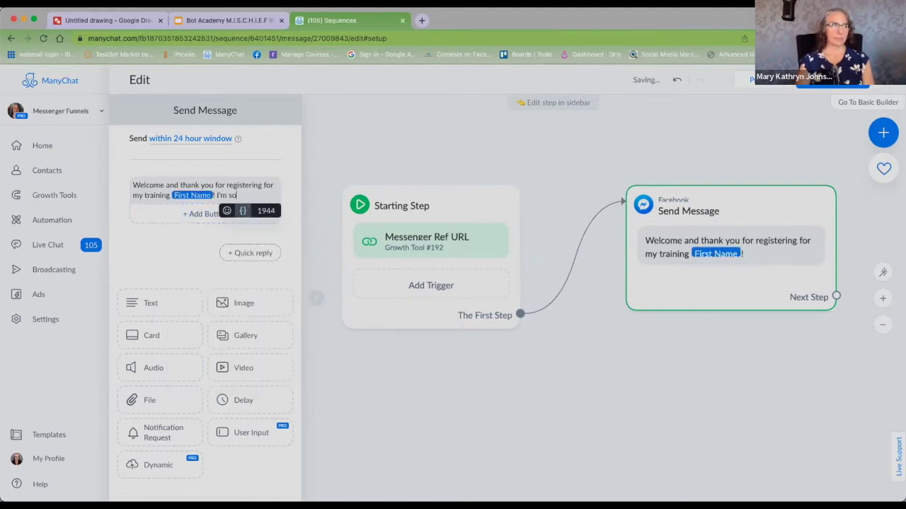
{"action": "type", "text": " happy you are here."}
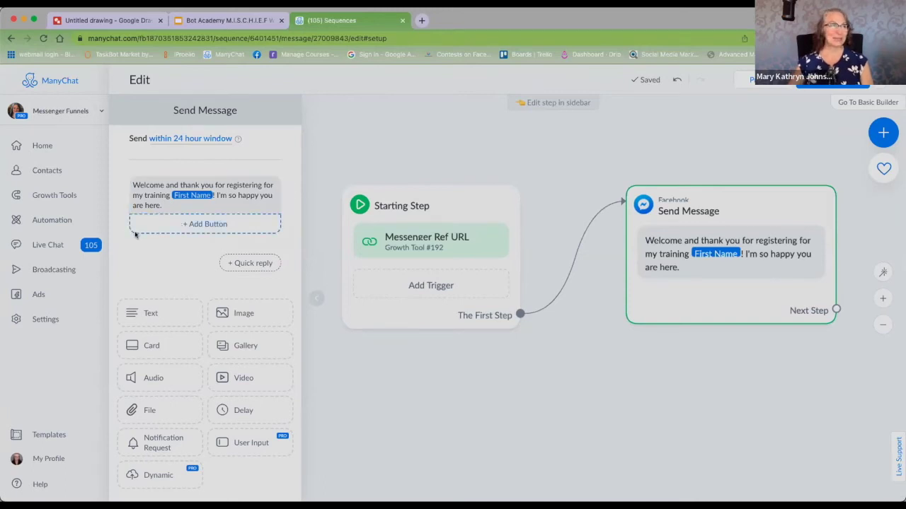
Step: Add a 3-second typing delay after the welcome text, removing the extra empty text block
{"action": "left_click", "coordinate": [241, 411]}
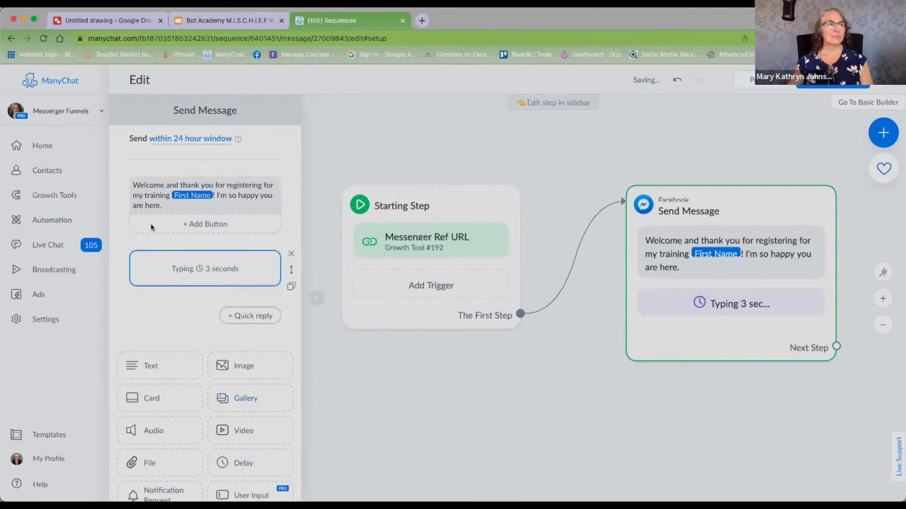
{"action": "left_click", "coordinate": [146, 372]}
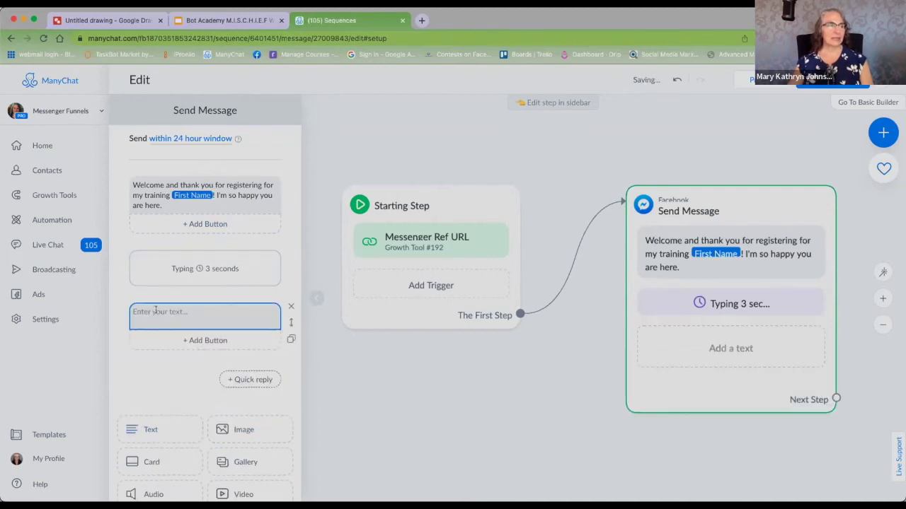
{"action": "left_click", "coordinate": [289, 317]}
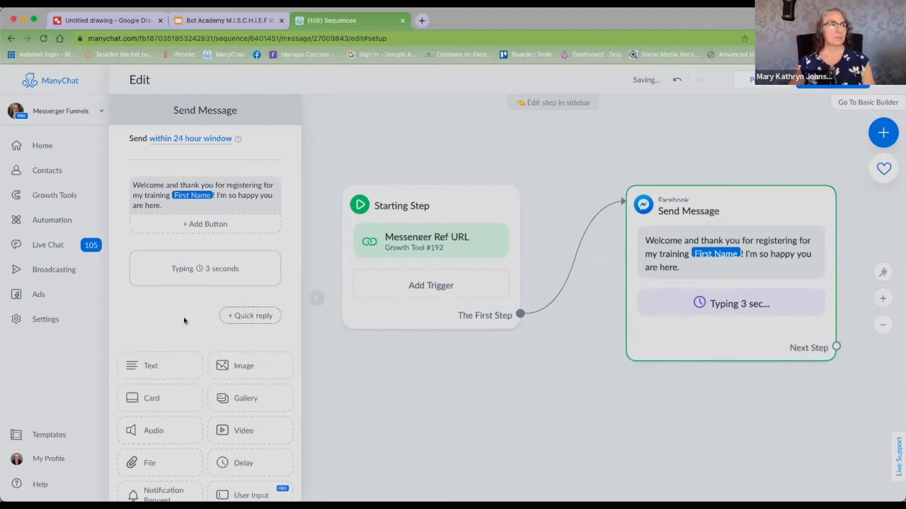
Step: Check the Welcome box in the webinar drawing, and in ManyChat add a Notification Request with the daily NTN Promo topic after the typing delay
{"action": "scroll", "coordinate": [180, 318], "scroll_direction": "down", "scroll_amount": 3}
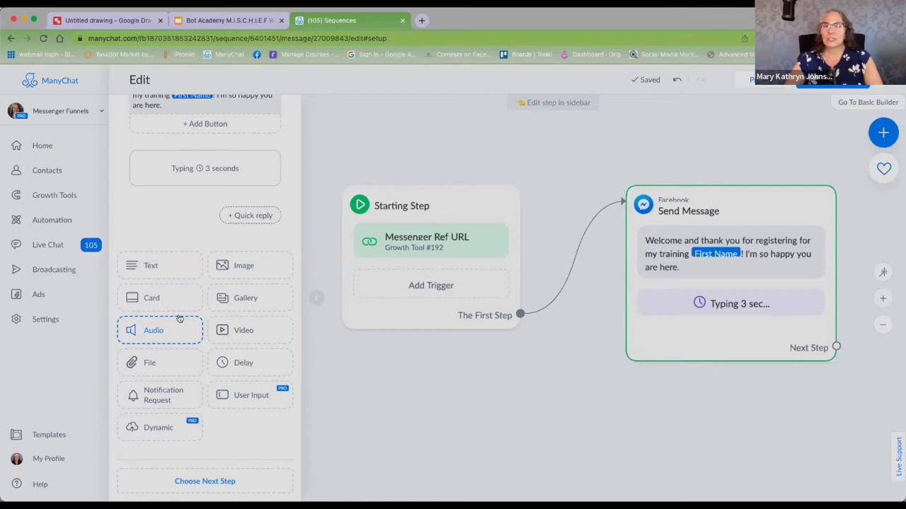
{"action": "left_click", "coordinate": [99, 21]}
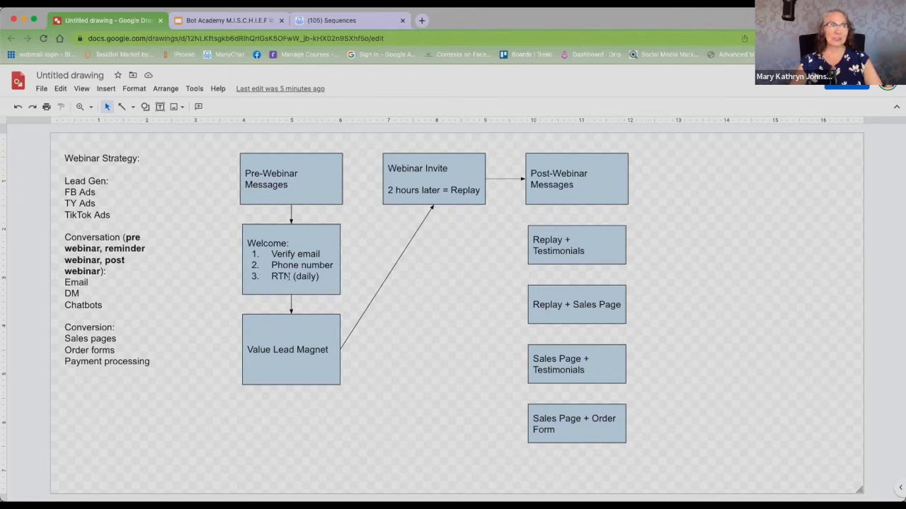
{"action": "left_click", "coordinate": [322, 20]}
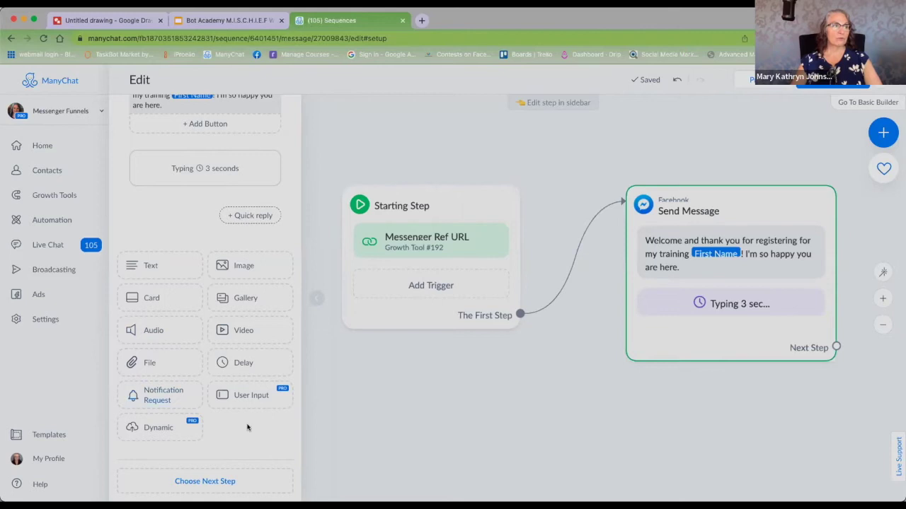
{"action": "left_click", "coordinate": [151, 398]}
{"action": "left_click", "coordinate": [189, 224]}
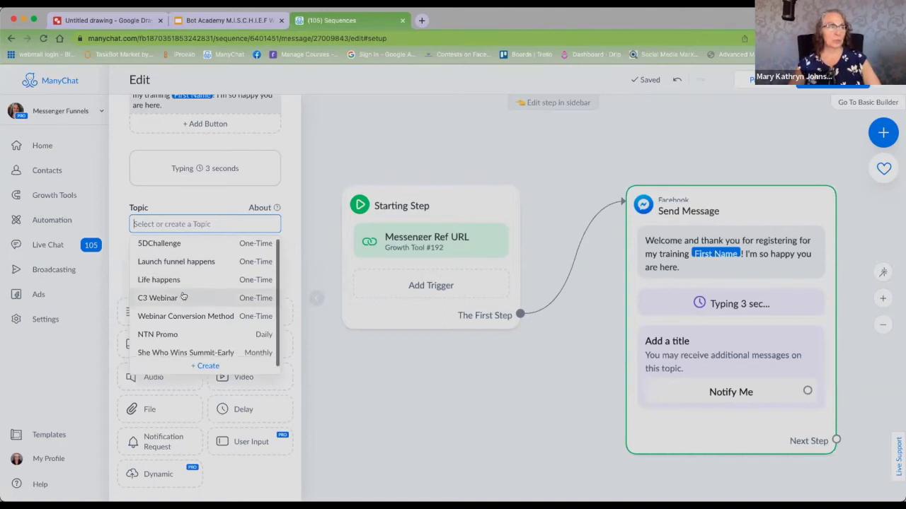
{"action": "scroll", "coordinate": [182, 296], "scroll_direction": "down", "scroll_amount": 1}
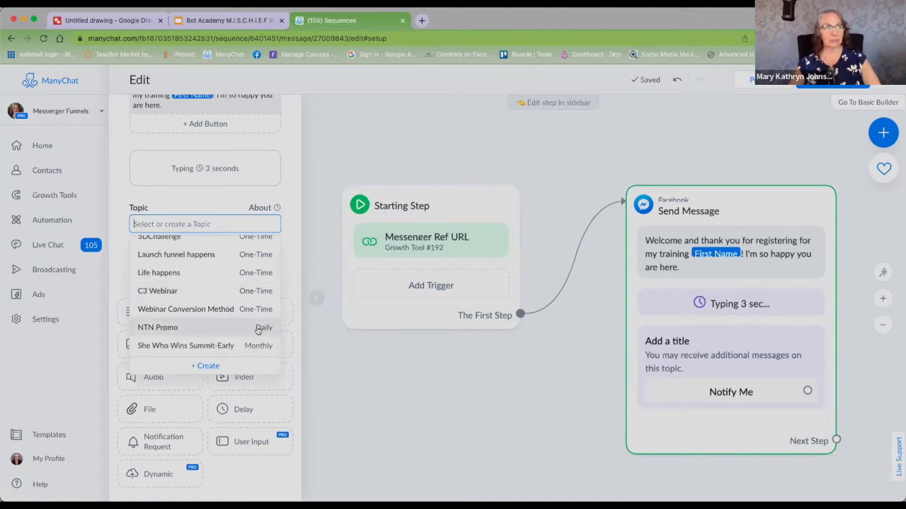
{"action": "left_click", "coordinate": [166, 328]}
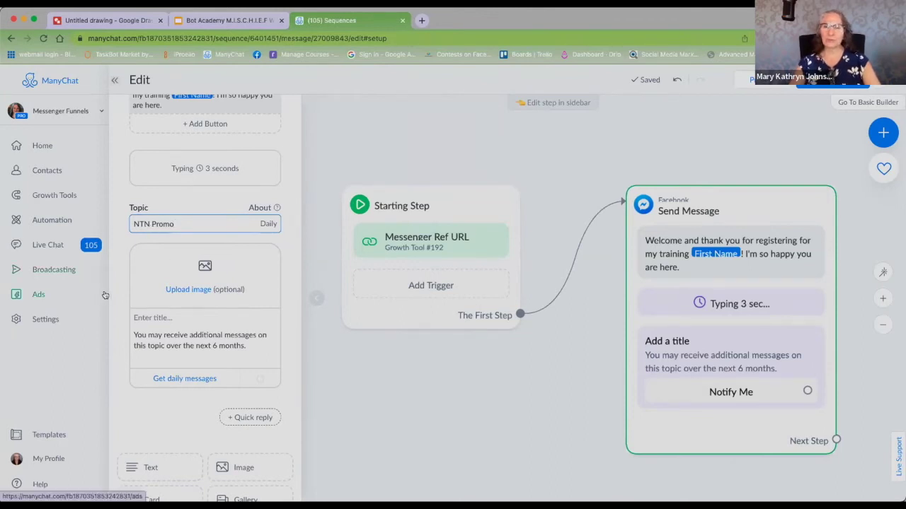
Step: Title the notification request "Click "Get daily messages" below to receive reminders for the training."
{"action": "left_click", "coordinate": [156, 318]}
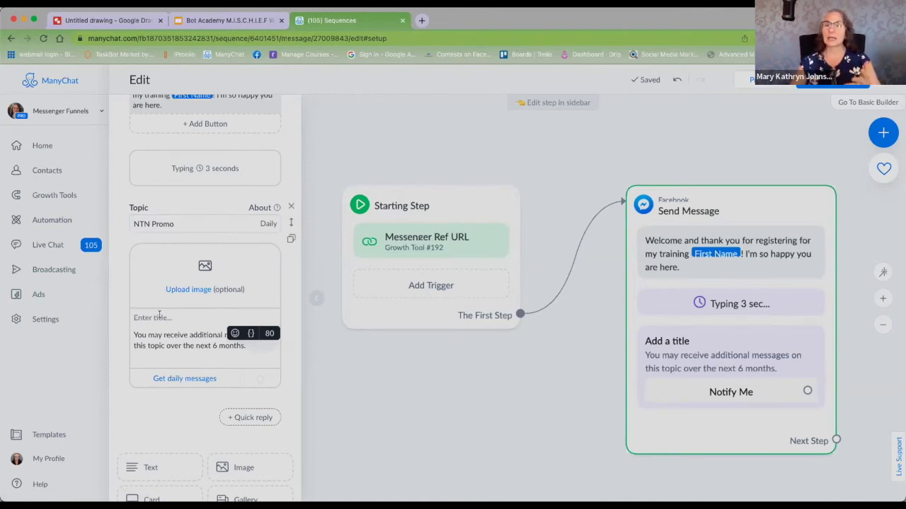
{"action": "type", "text": "Click \"Get daily messages\" below to g"}
{"action": "key", "text": "BackSpace"}
{"action": "type", "text": "receive"}
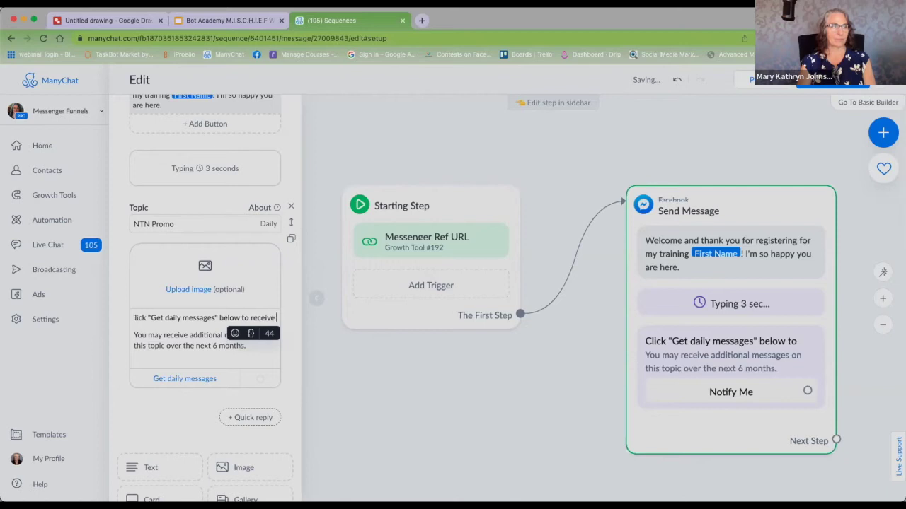
{"action": "type", "text": " reminders for the training."}
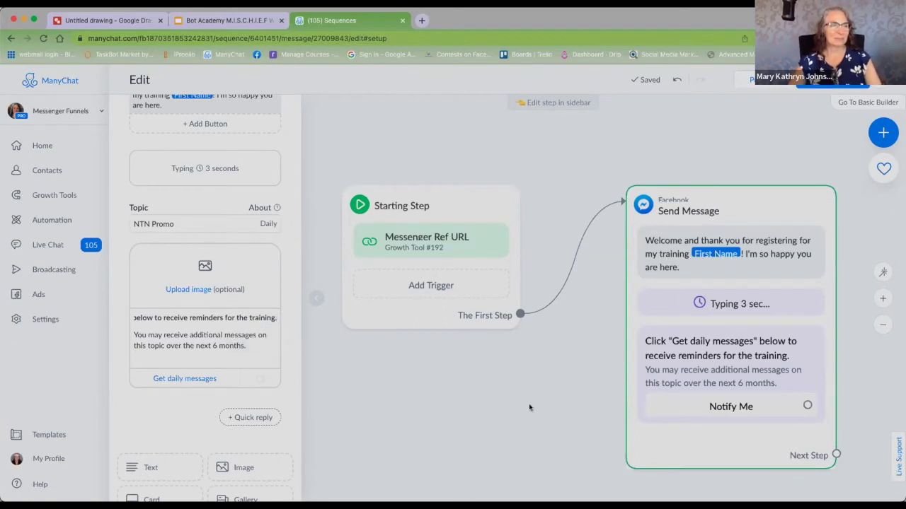
Step: Make the notification request's Get daily messages button perform actions, and insert an Add Tag action in the new Actions block
{"action": "left_click_drag", "start_coordinate": [465, 431], "coordinate": [368, 361]}
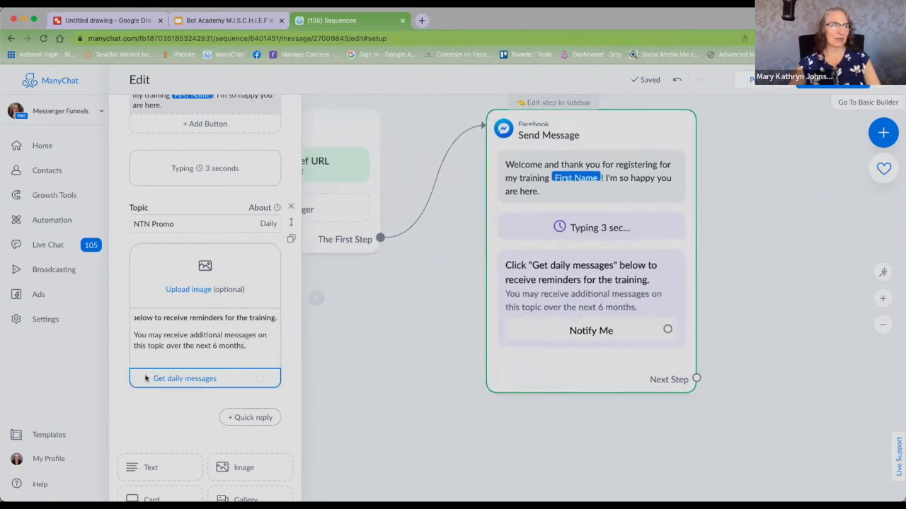
{"action": "left_click", "coordinate": [258, 381]}
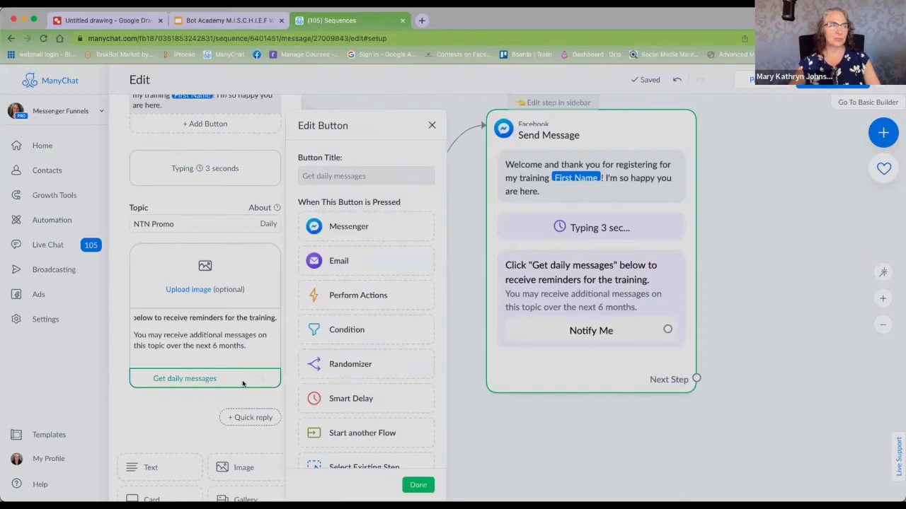
{"action": "left_click", "coordinate": [352, 296]}
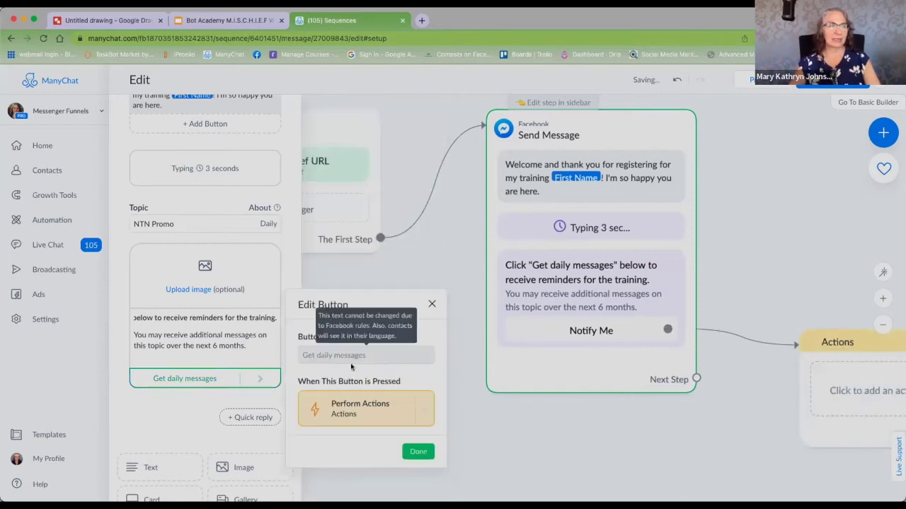
{"action": "left_click", "coordinate": [351, 413]}
{"action": "left_click", "coordinate": [199, 155]}
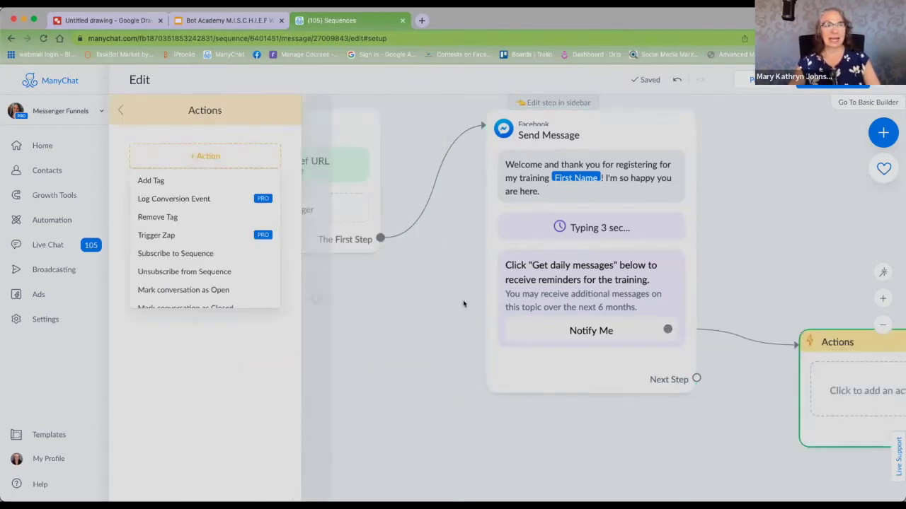
{"action": "left_click", "coordinate": [156, 183]}
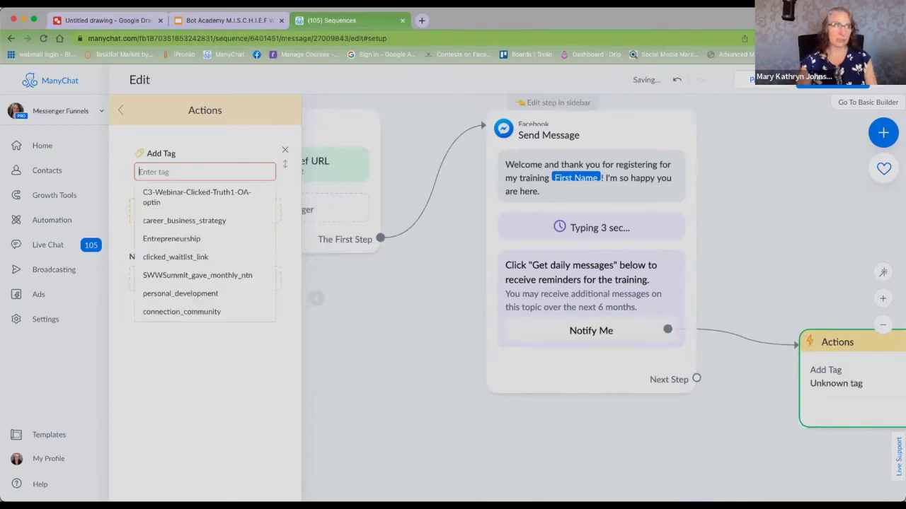
{"action": "type", "text": "clicked_d"}
{"action": "key", "text": "BackSpace"}
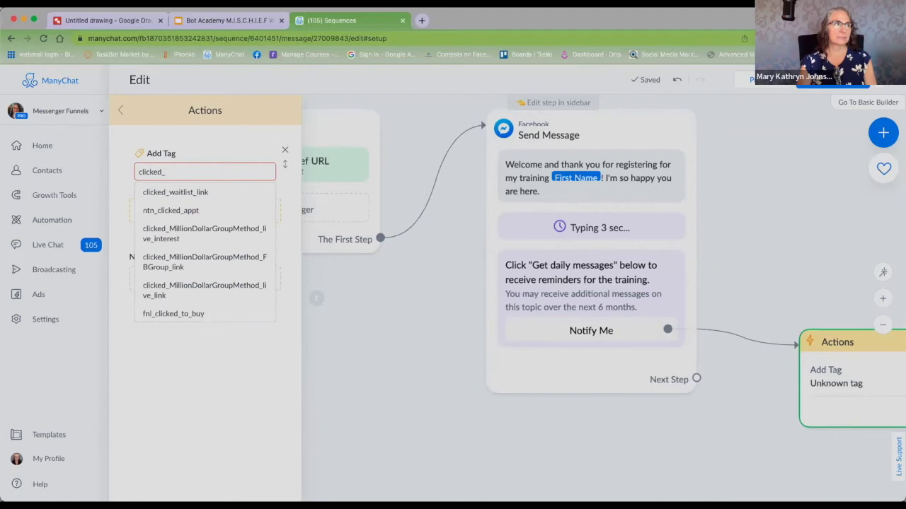
{"action": "type", "text": "ntn"}
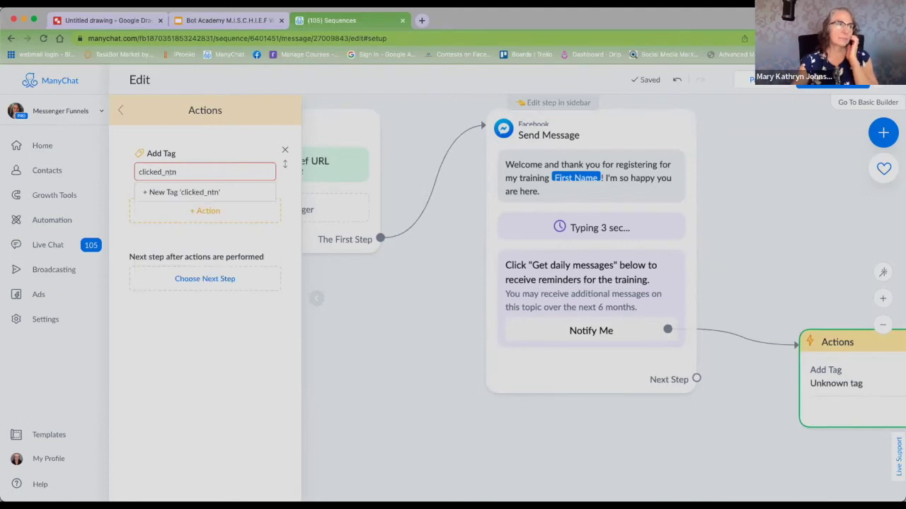
{"action": "key", "text": "BackSpace"}
{"action": "key", "text": "BackSpace"}
{"action": "key", "text": "BackSpace"}
{"action": "key", "text": "BackSpace"}
{"action": "key", "text": "BackSpace"}
{"action": "key", "text": "BackSpace"}
{"action": "key", "text": "BackSpace"}
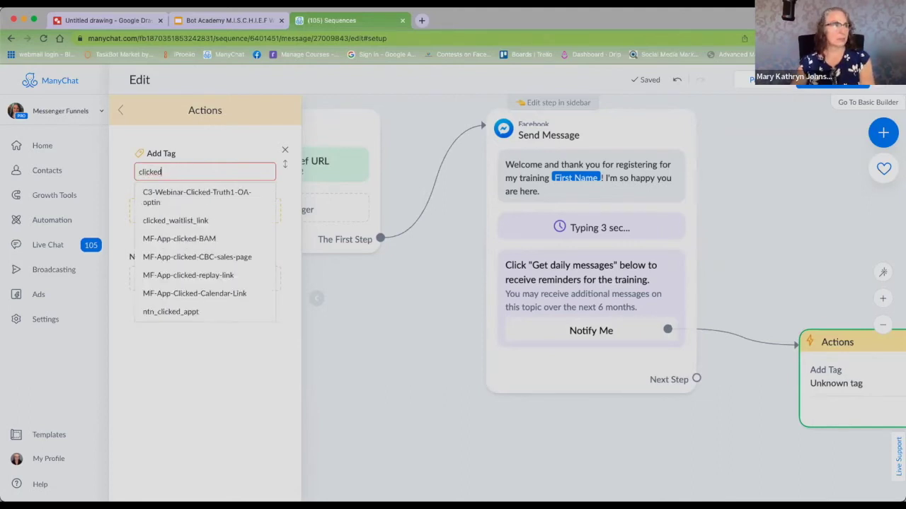
{"action": "key", "text": "BackSpace"}
{"action": "key", "text": "BackSpace"}
{"action": "key", "text": "BackSpace"}
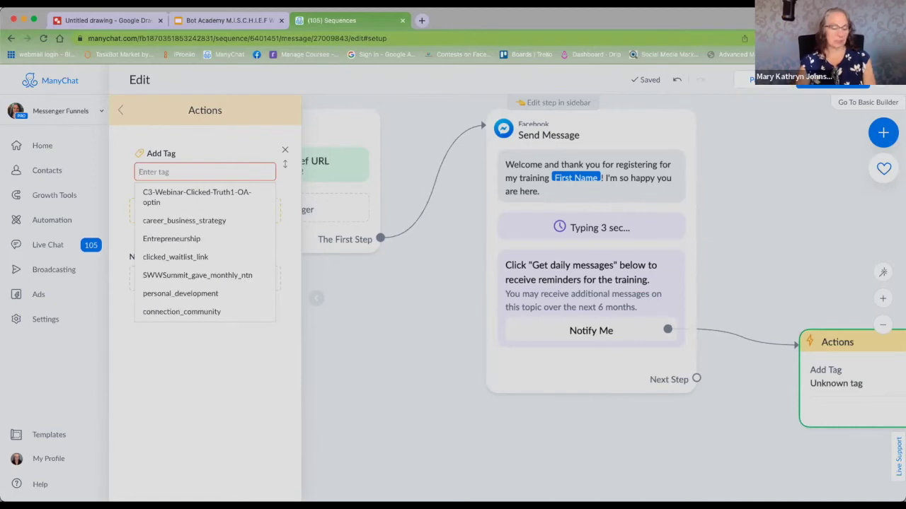
Step: Set the Add Tag action to the existing tag ntn_want_webinar and place the Actions block below the Send Message block
{"action": "type", "text": "ntn"}
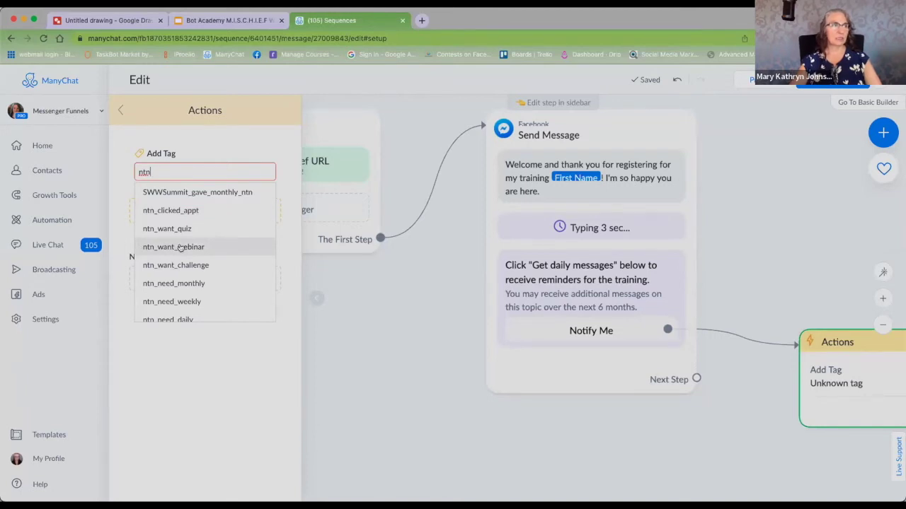
{"action": "scroll", "coordinate": [180, 247], "scroll_direction": "down", "scroll_amount": 3}
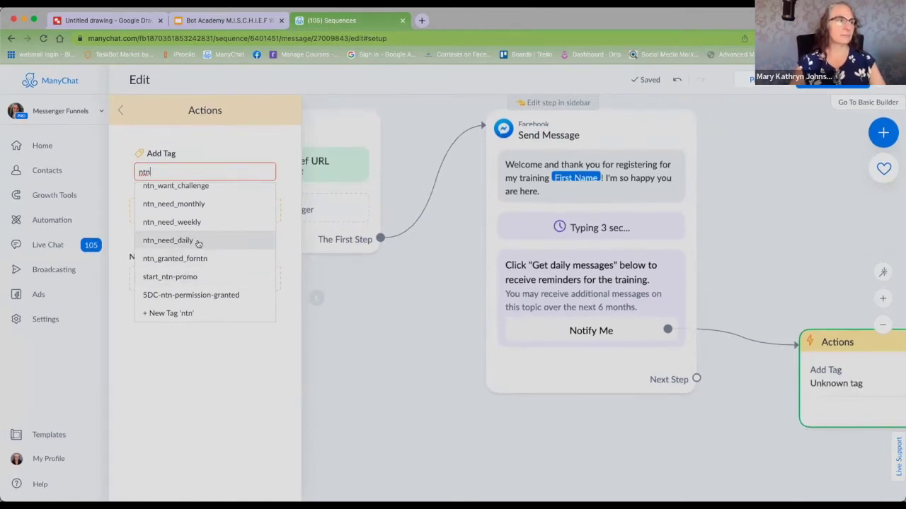
{"action": "scroll", "coordinate": [198, 243], "scroll_direction": "up", "scroll_amount": 3}
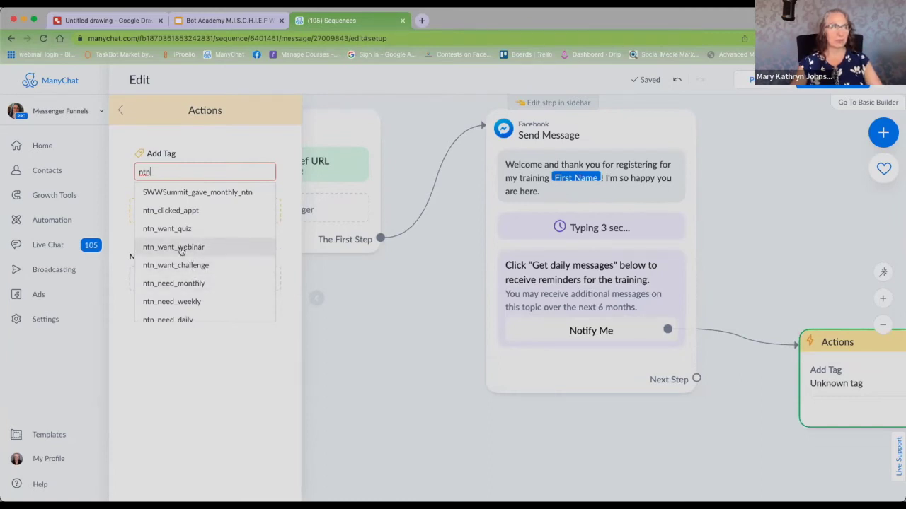
{"action": "scroll", "coordinate": [177, 246], "scroll_direction": "down", "scroll_amount": 1}
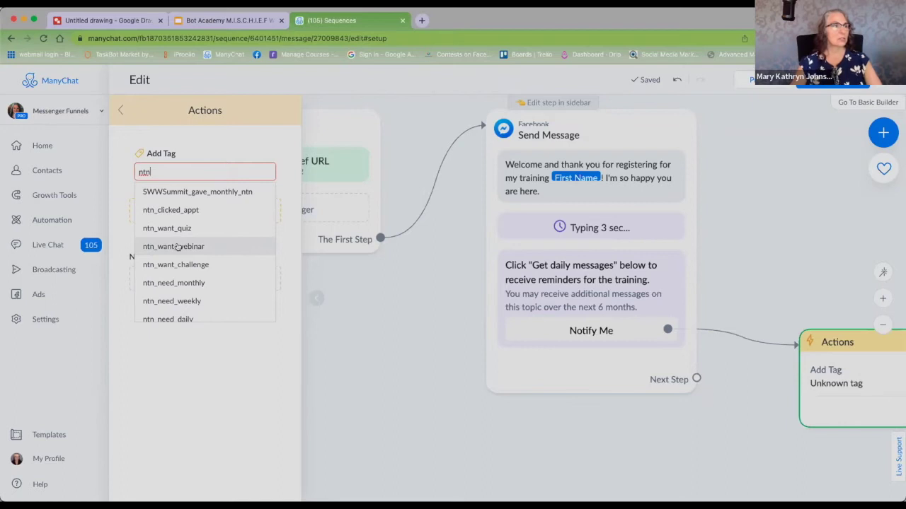
{"action": "left_click", "coordinate": [177, 246]}
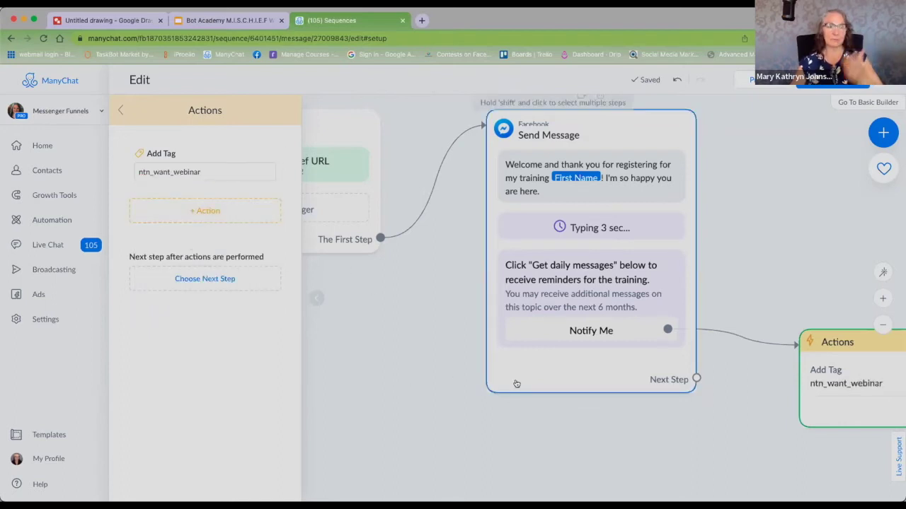
{"action": "left_click_drag", "start_coordinate": [859, 342], "coordinate": [549, 434]}
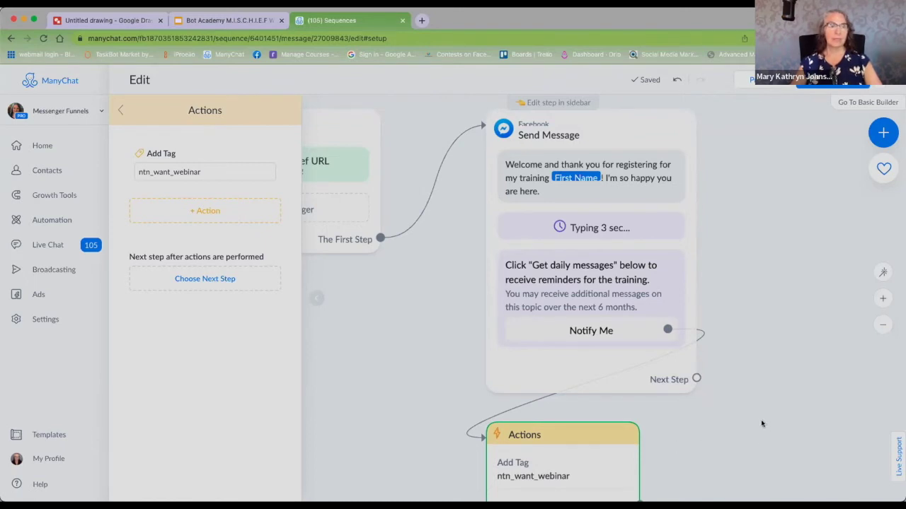
{"action": "left_click_drag", "start_coordinate": [762, 423], "coordinate": [637, 380]}
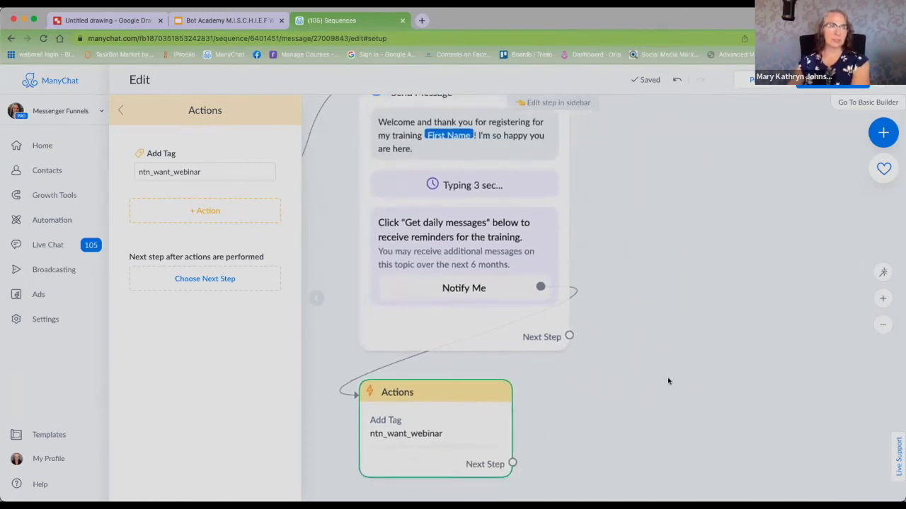
Step: Connect the ntn_want_webinar Actions block to a new Messenger message and add a User Input to that message
{"action": "scroll", "coordinate": [668, 382], "scroll_direction": "down", "scroll_amount": 3}
{"action": "left_click_drag", "start_coordinate": [516, 464], "coordinate": [674, 158]}
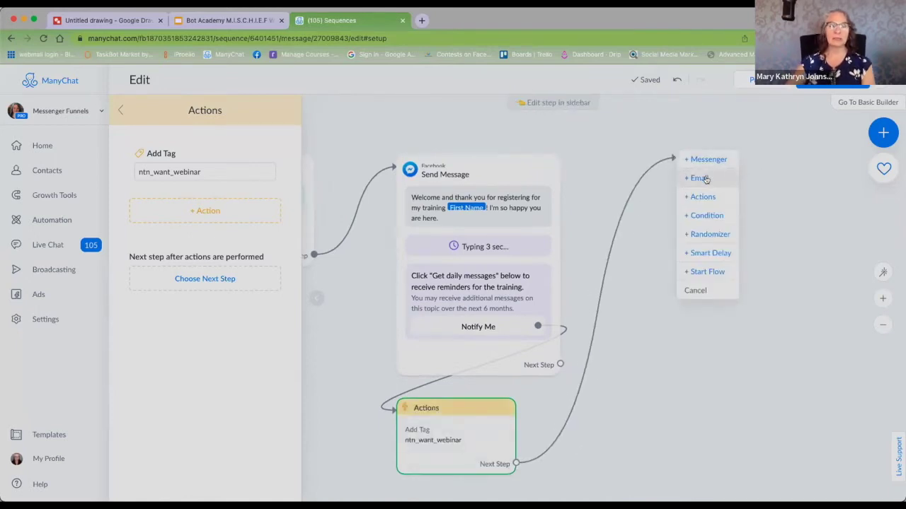
{"action": "left_click", "coordinate": [705, 158]}
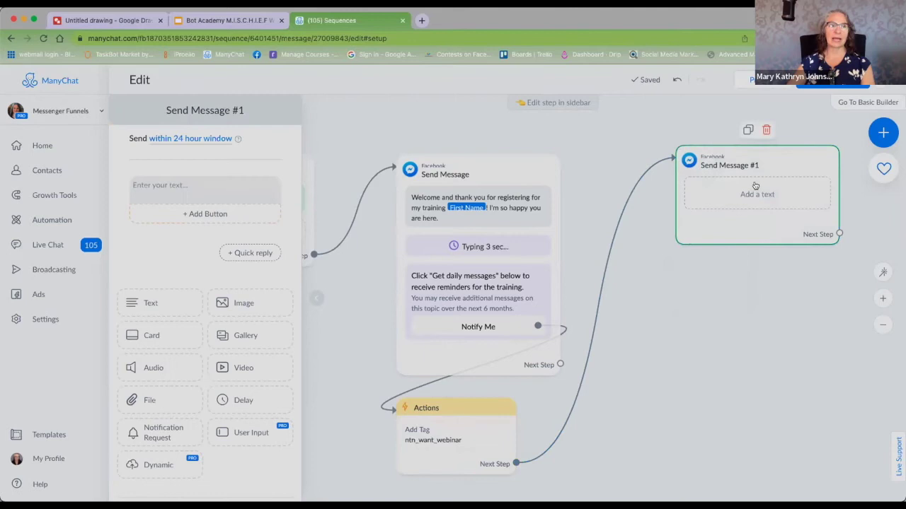
{"action": "left_click", "coordinate": [188, 185]}
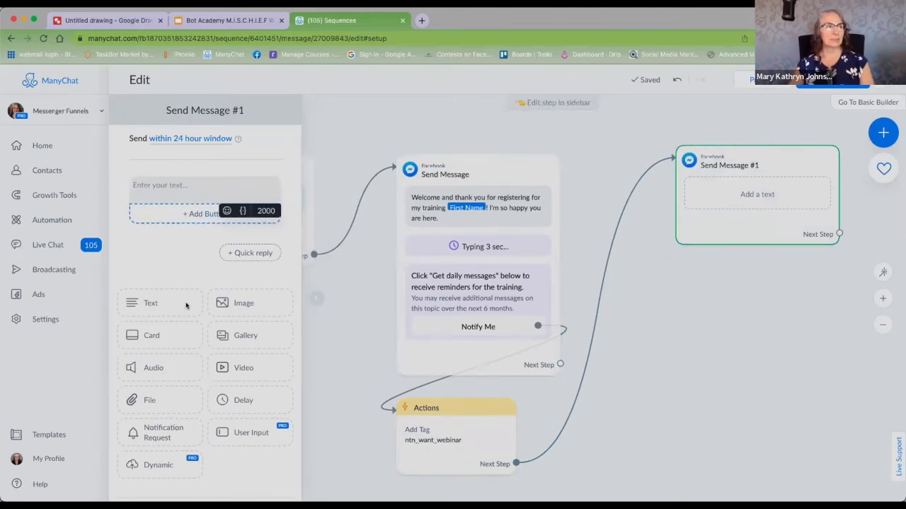
{"action": "left_click", "coordinate": [249, 432]}
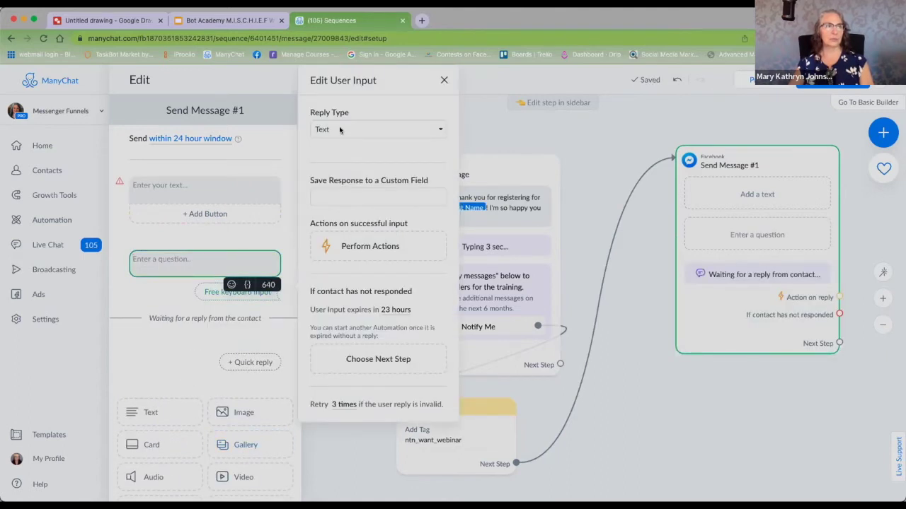
Step: Choose the Text reply type for the user input and write its question "Thanks, now please reply with your best email"
{"action": "left_click", "coordinate": [340, 130]}
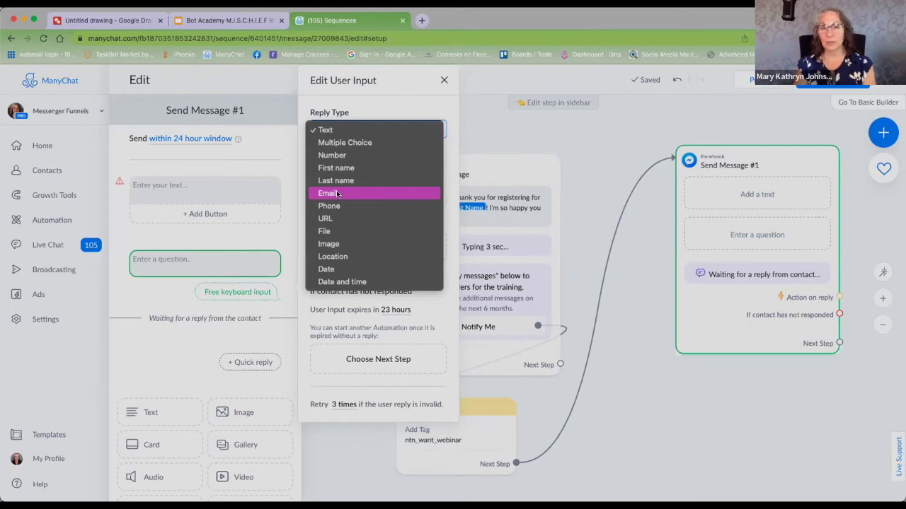
{"action": "left_click", "coordinate": [325, 129]}
{"action": "left_click", "coordinate": [189, 261]}
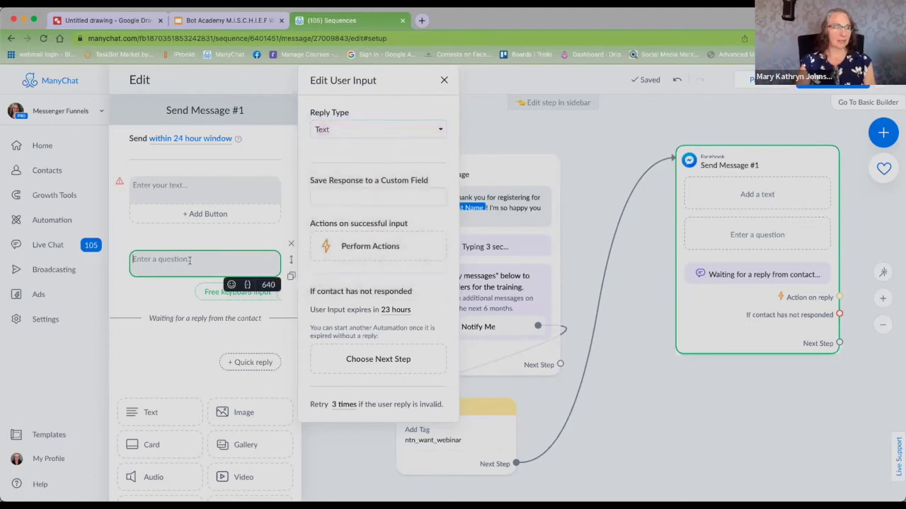
{"action": "type", "text": "Thanks, n"}
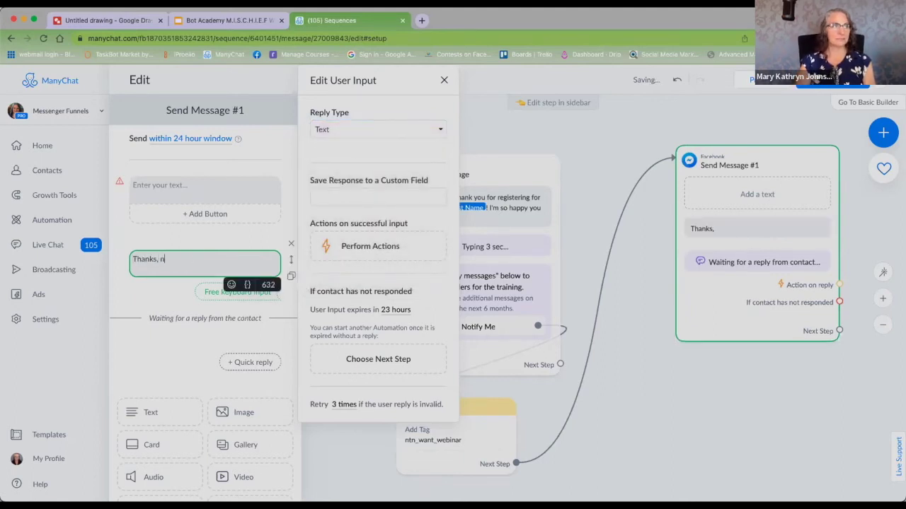
{"action": "type", "text": "ow please rep"}
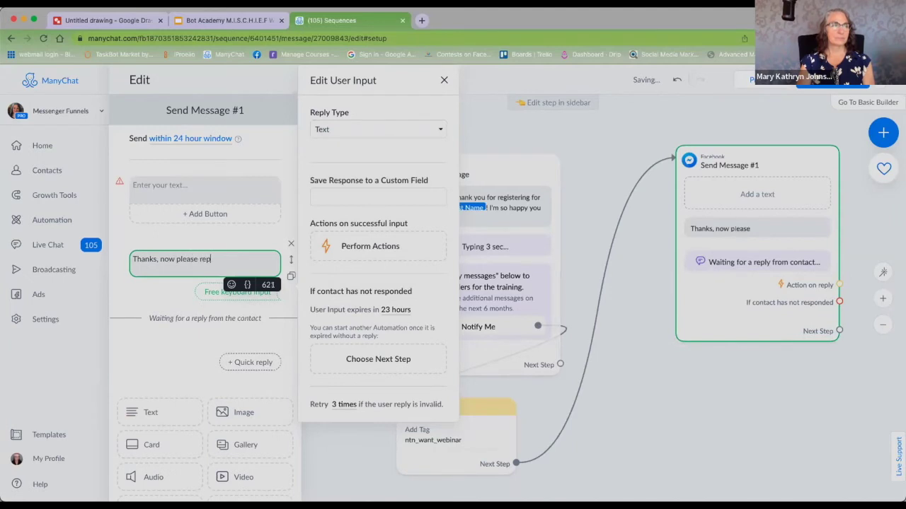
{"action": "type", "text": "ly with your best email"}
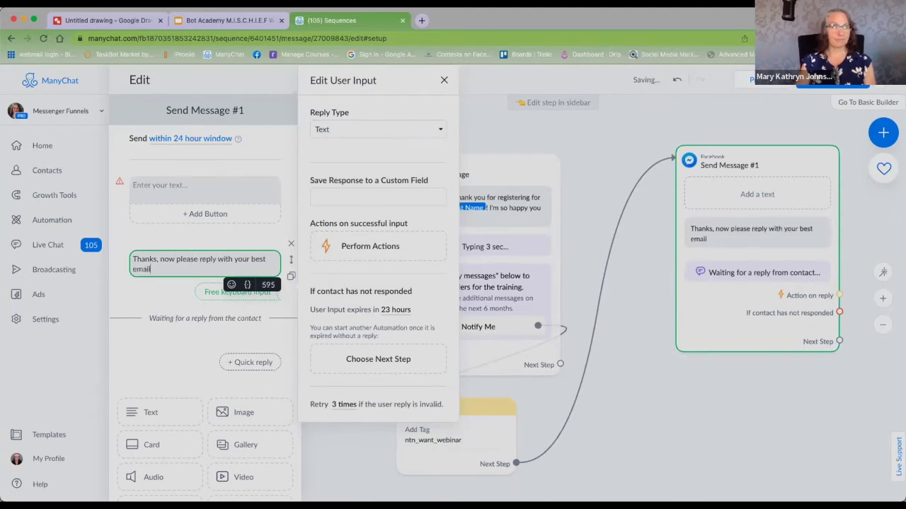
Step: Perform an Add Tag action with the existing tag N2P-Email on successful input, and place that Actions block below Send Message #1
{"action": "left_click", "coordinate": [352, 244]}
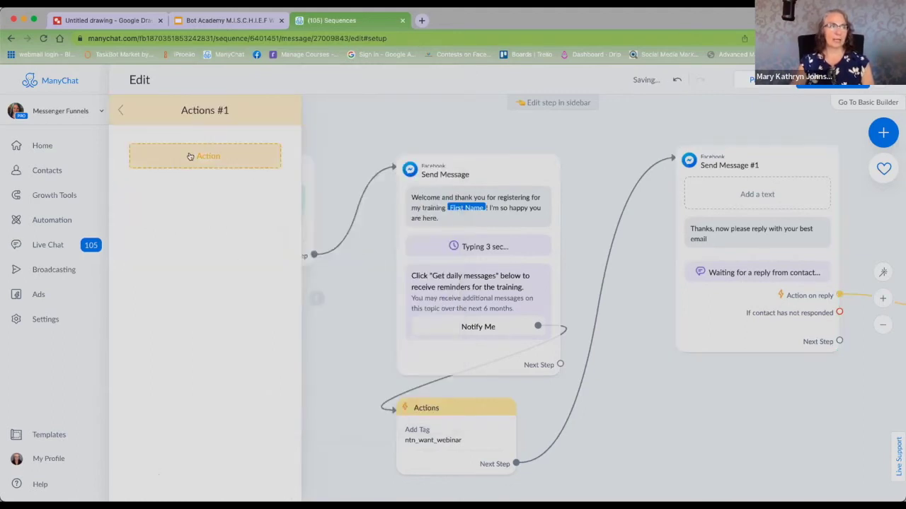
{"action": "left_click", "coordinate": [190, 156]}
{"action": "left_click", "coordinate": [148, 177]}
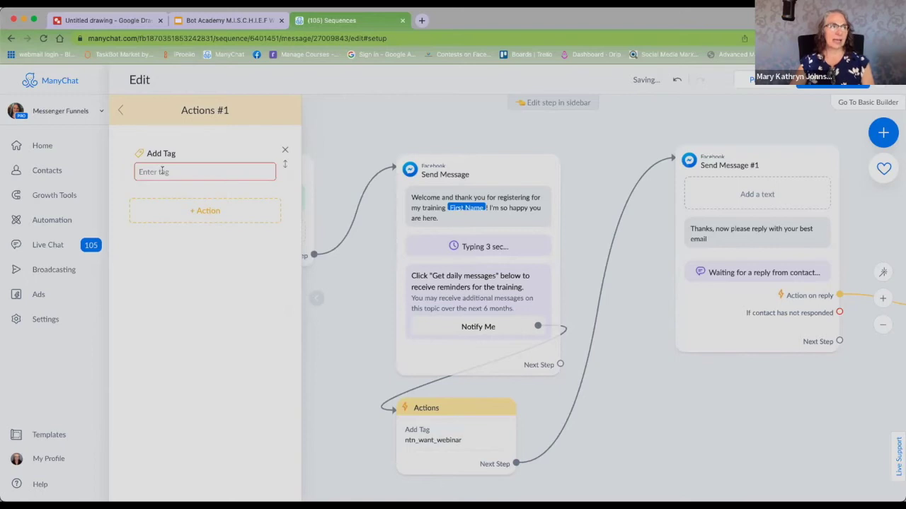
{"action": "left_click", "coordinate": [162, 171]}
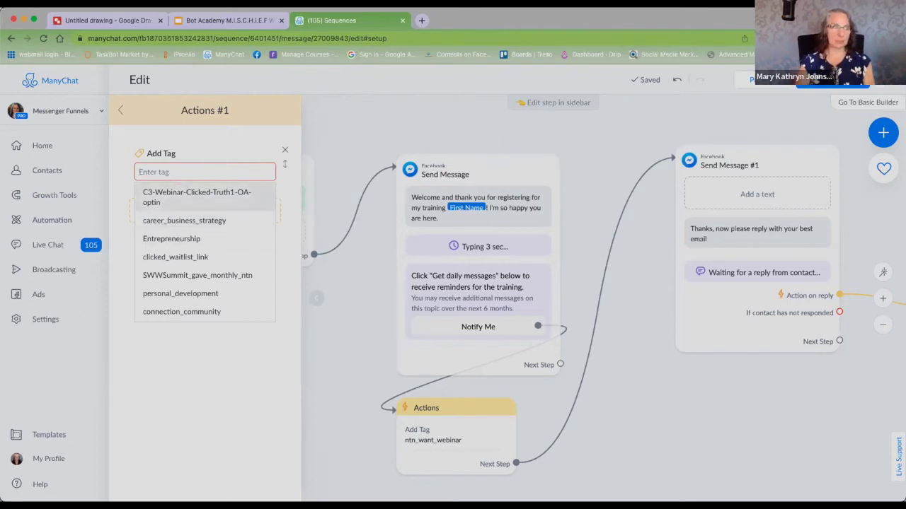
{"action": "type", "text": "email"}
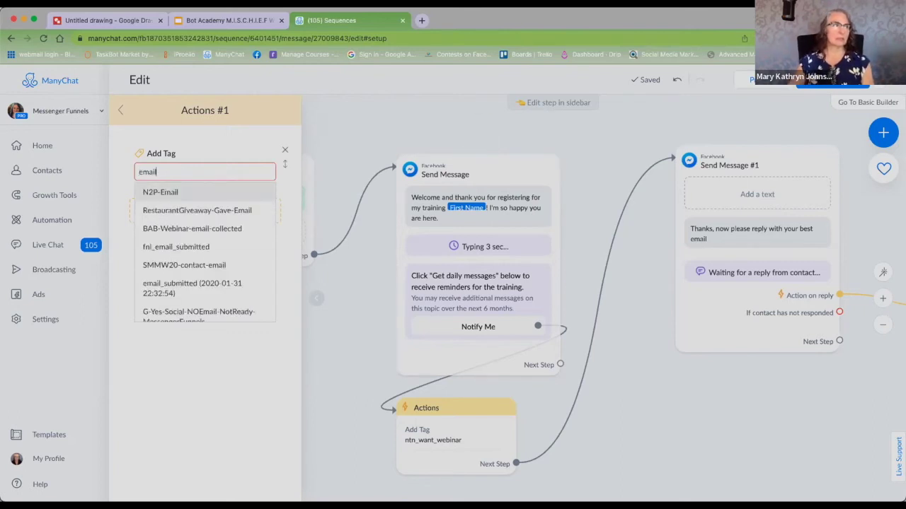
{"action": "left_click", "coordinate": [159, 192]}
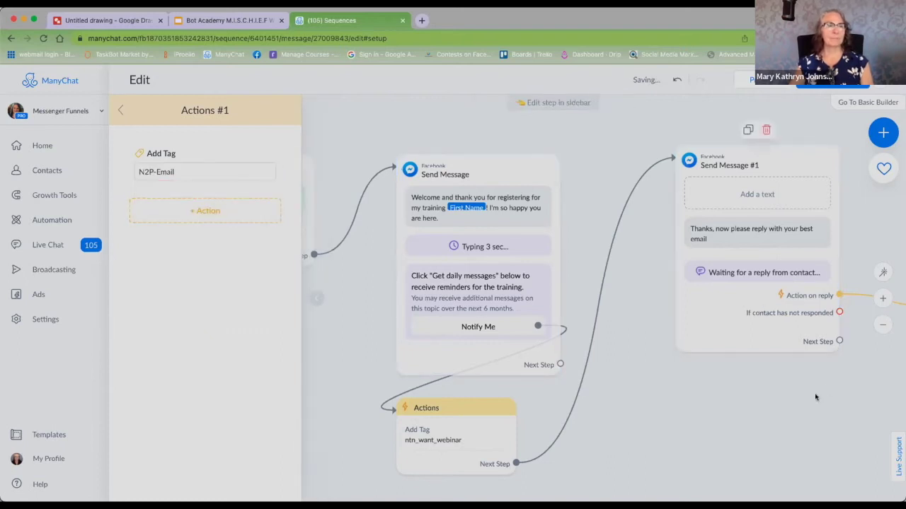
{"action": "left_click_drag", "start_coordinate": [752, 249], "coordinate": [491, 369]}
Step: Set the email user input to retry 1 time on an invalid reply and to expire in 5 minutes
{"action": "left_click", "coordinate": [560, 256]}
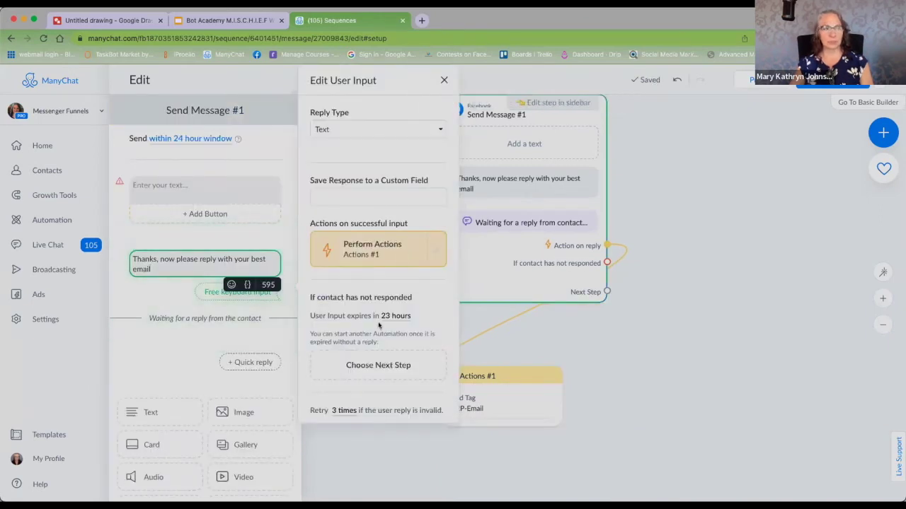
{"action": "left_click", "coordinate": [342, 411]}
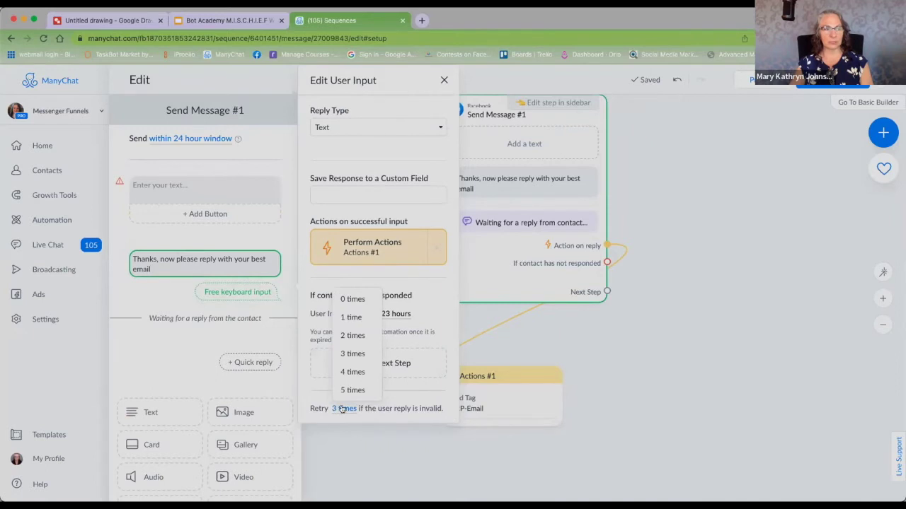
{"action": "left_click", "coordinate": [353, 318]}
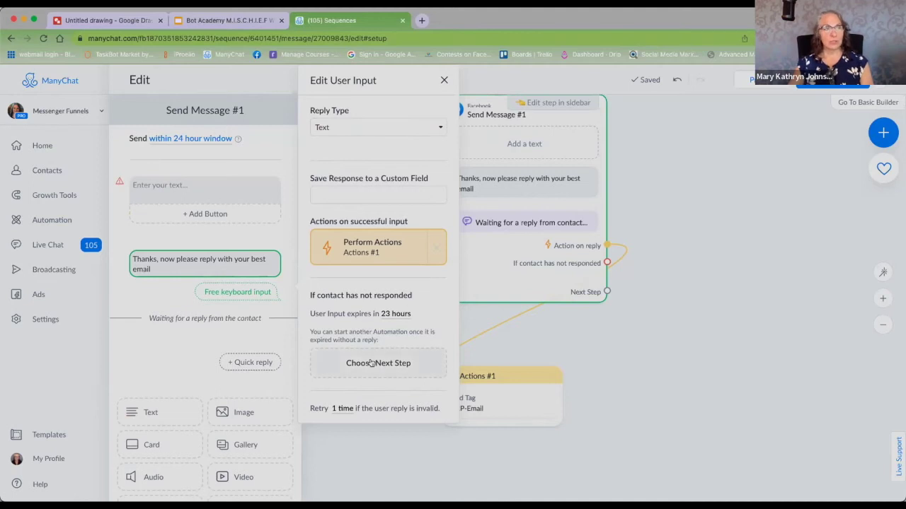
{"action": "left_click", "coordinate": [395, 313]}
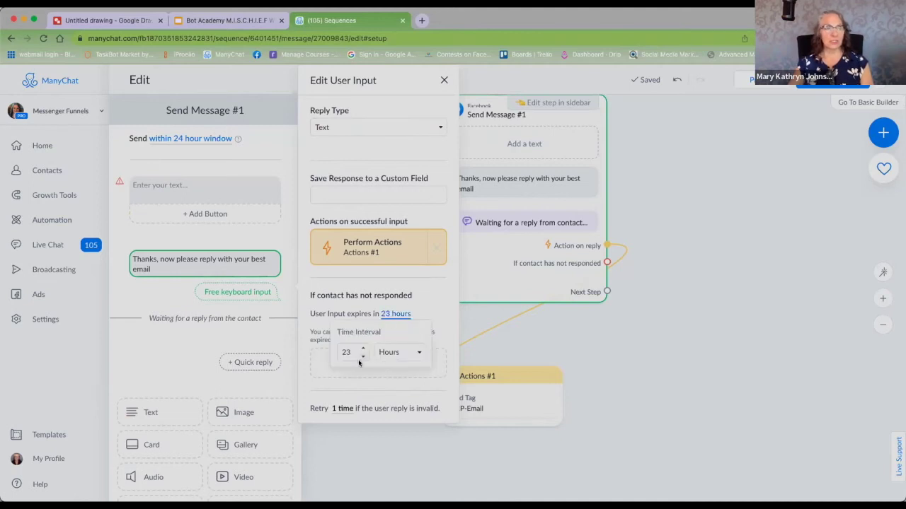
{"action": "left_click_drag", "start_coordinate": [353, 352], "coordinate": [319, 354]}
{"action": "type", "text": "5"}
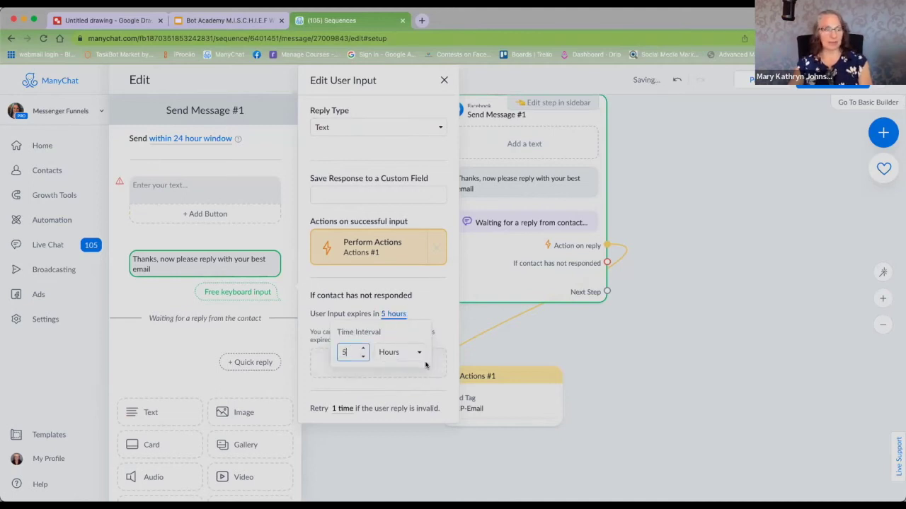
{"action": "left_click", "coordinate": [416, 352]}
{"action": "left_click", "coordinate": [396, 340]}
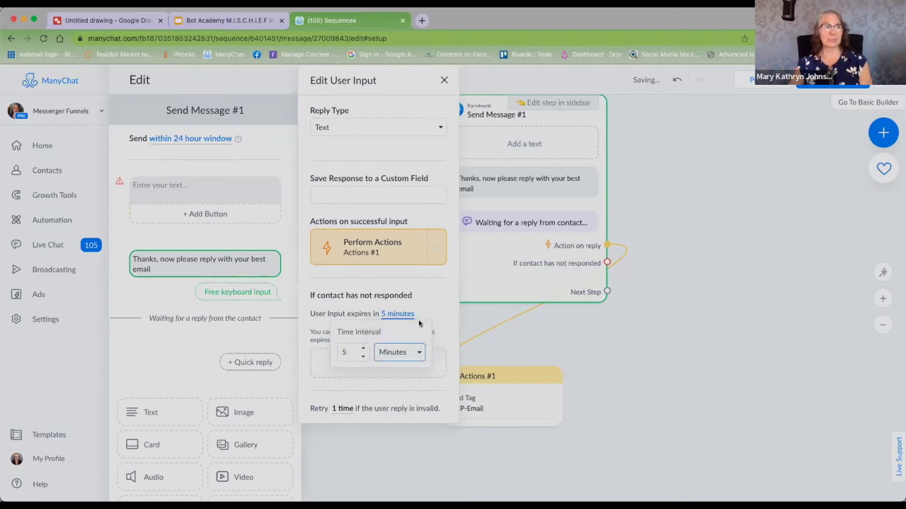
{"action": "left_click", "coordinate": [415, 288]}
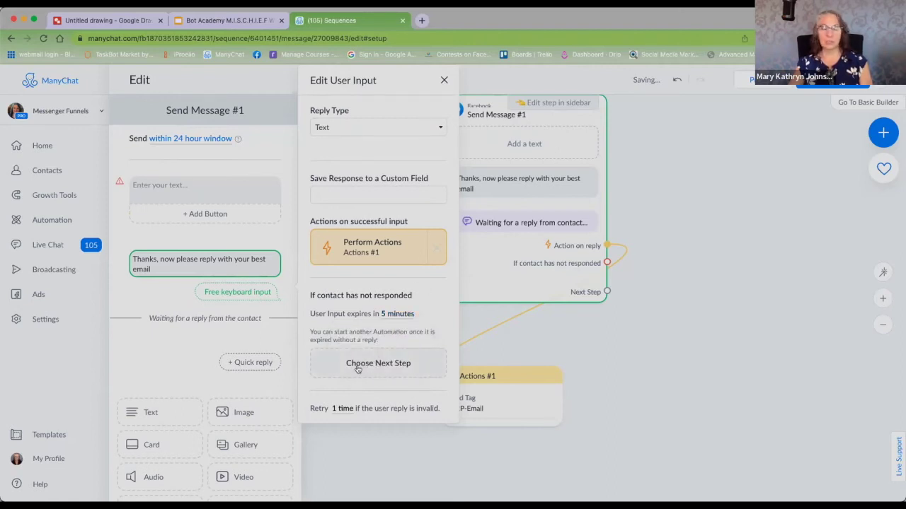
{"action": "left_click", "coordinate": [658, 368]}
Step: Connect the welcome Send Message block's Next Step to a new Smart Delay with a duration of 5 minutes
{"action": "scroll", "coordinate": [400, 293], "scroll_direction": "left", "scroll_amount": 5}
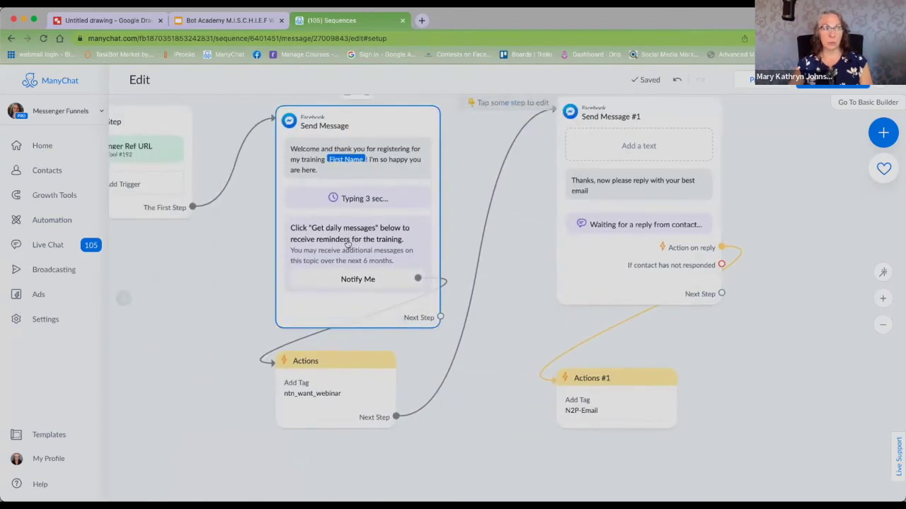
{"action": "left_click", "coordinate": [345, 252]}
{"action": "scroll", "coordinate": [218, 338], "scroll_direction": "down", "scroll_amount": 5}
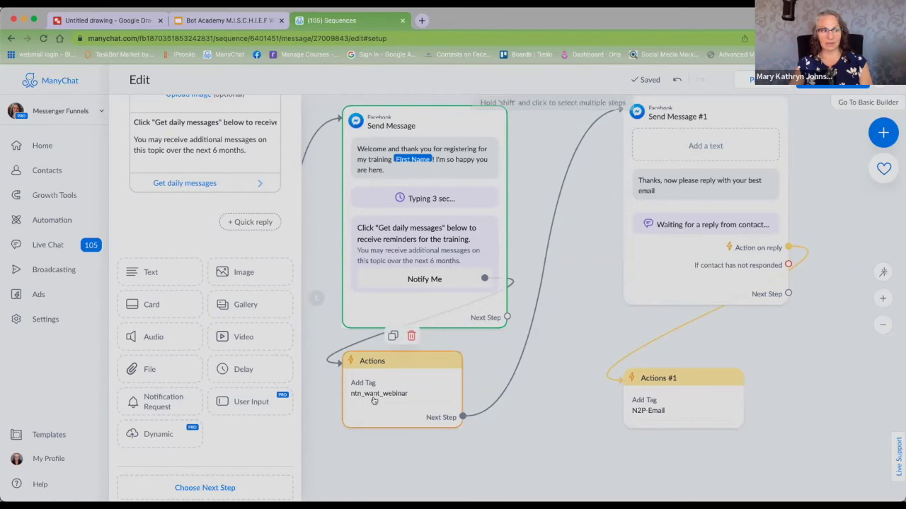
{"action": "scroll", "coordinate": [573, 424], "scroll_direction": "down", "scroll_amount": 3}
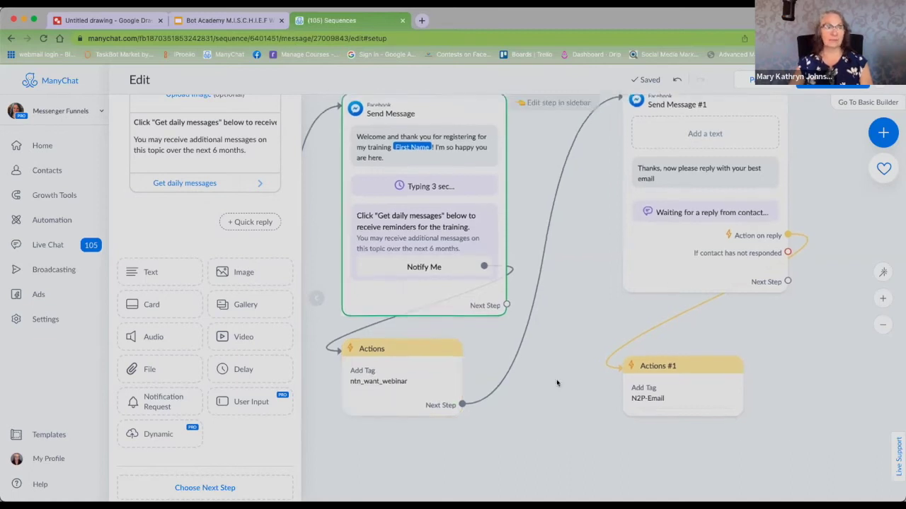
{"action": "left_click_drag", "start_coordinate": [521, 216], "coordinate": [347, 375]}
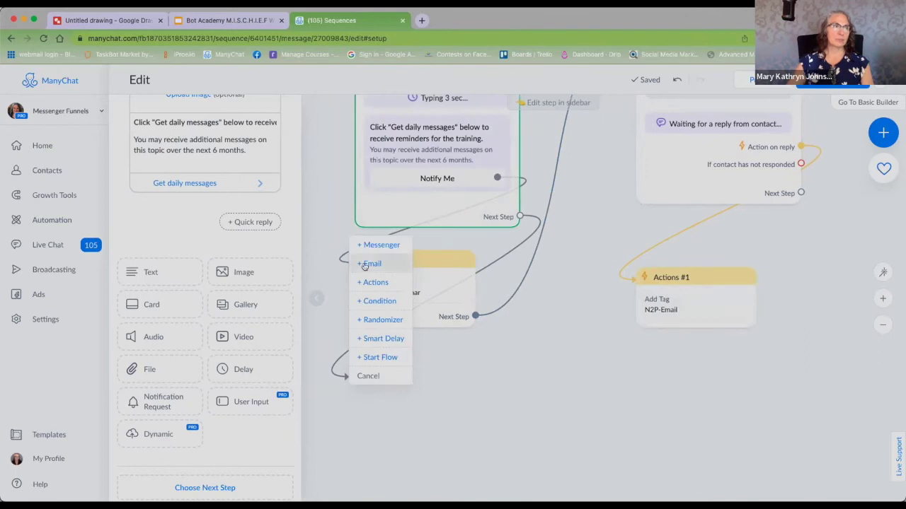
{"action": "left_click", "coordinate": [380, 339]}
{"action": "left_click", "coordinate": [259, 179]}
{"action": "left_click", "coordinate": [255, 153]}
{"action": "double_click", "coordinate": [135, 179]}
{"action": "type", "text": "5"}
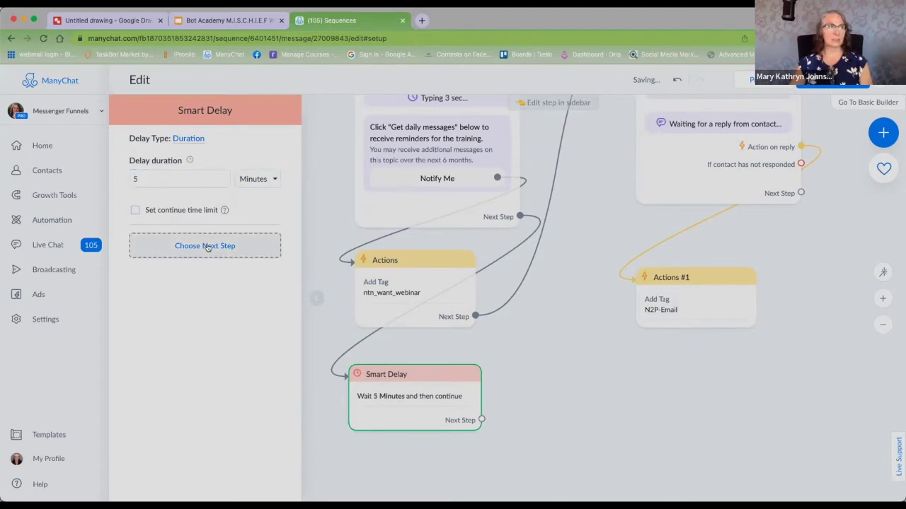
Step: Make a Condition the next step of the Smart Delay and place its block below the delay
{"action": "left_click", "coordinate": [206, 247]}
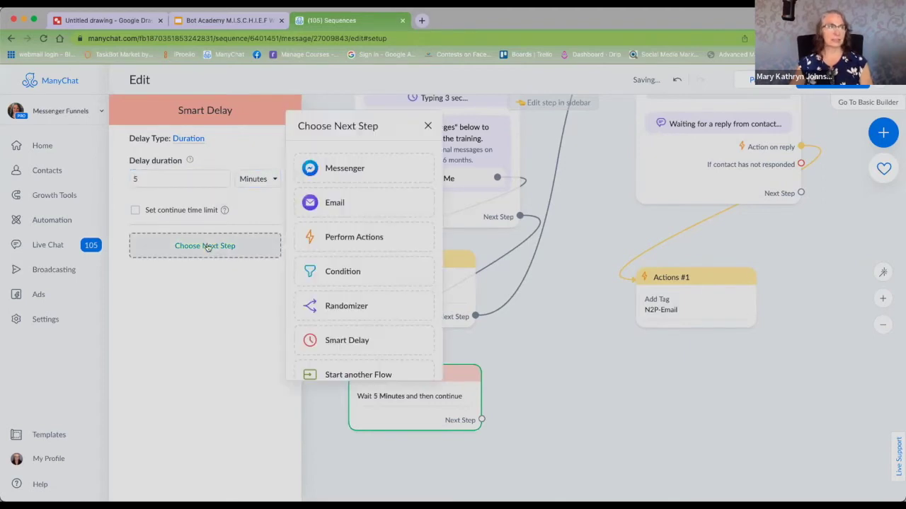
{"action": "left_click", "coordinate": [347, 270]}
{"action": "scroll", "coordinate": [513, 283], "scroll_direction": "down", "scroll_amount": 1}
{"action": "left_click_drag", "start_coordinate": [644, 300], "coordinate": [415, 373]}
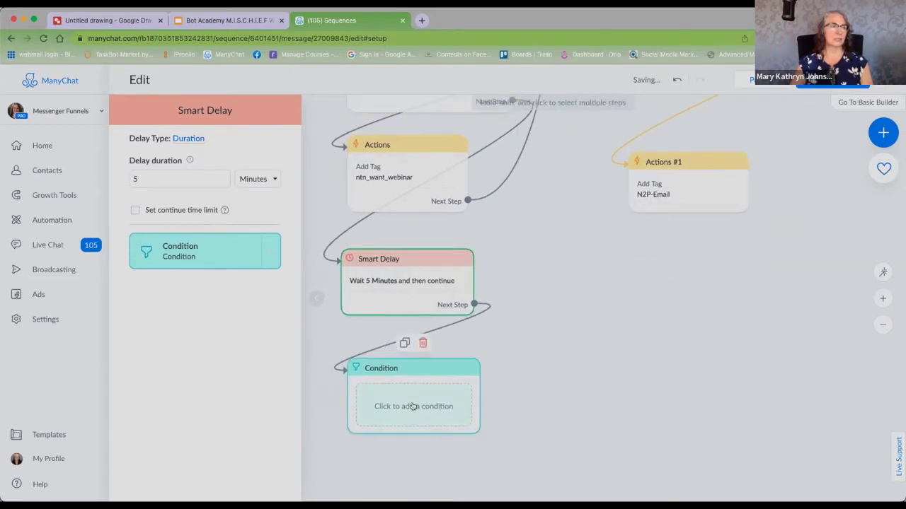
Step: Set the Condition block to check that the contact's tag is ntn_want_webinar
{"action": "left_click", "coordinate": [183, 251]}
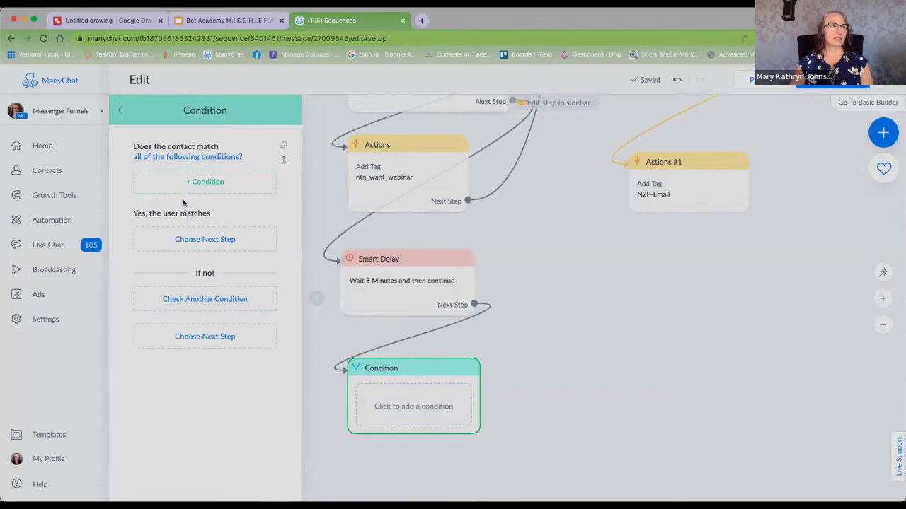
{"action": "left_click", "coordinate": [185, 181]}
{"action": "left_click", "coordinate": [116, 233]}
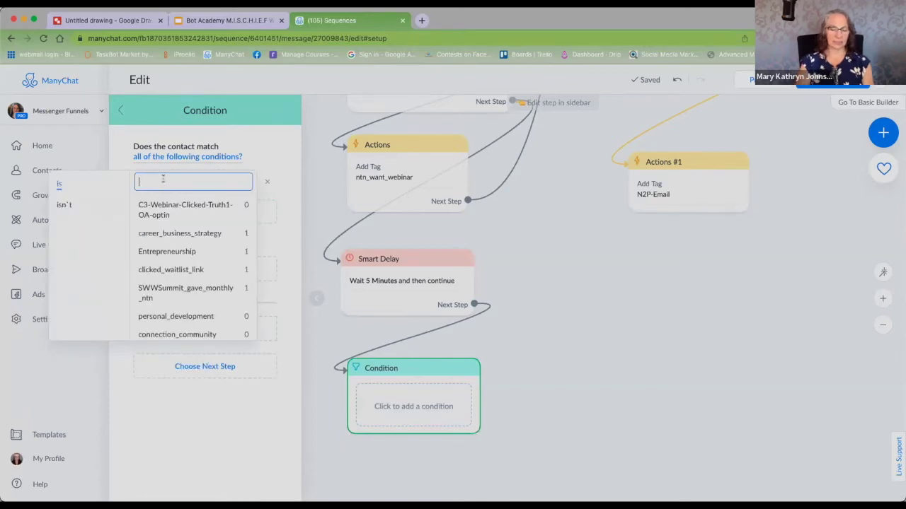
{"action": "type", "text": "ntn"}
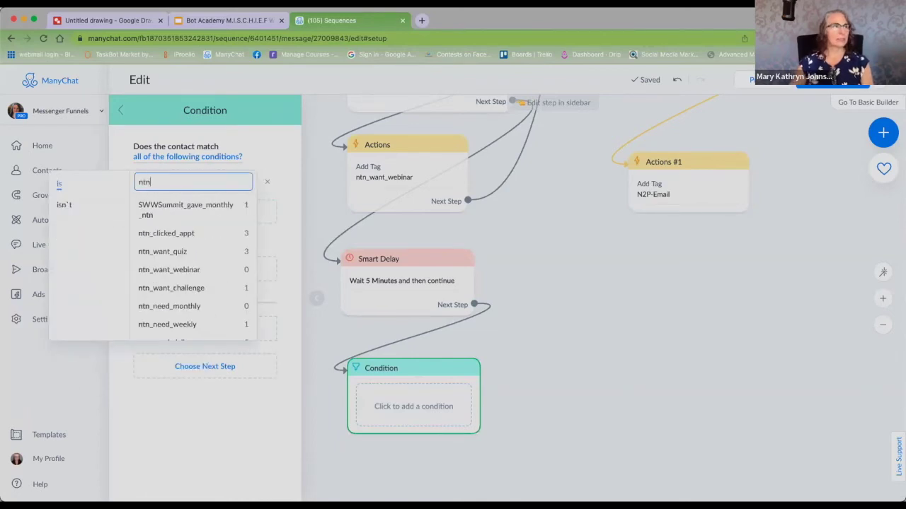
{"action": "left_click", "coordinate": [183, 270]}
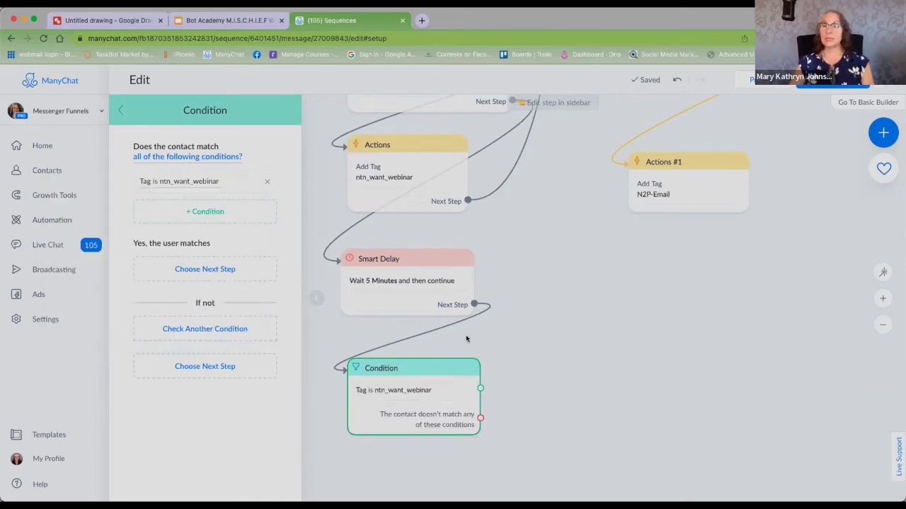
{"action": "scroll", "coordinate": [532, 364], "scroll_direction": "down", "scroll_amount": 5}
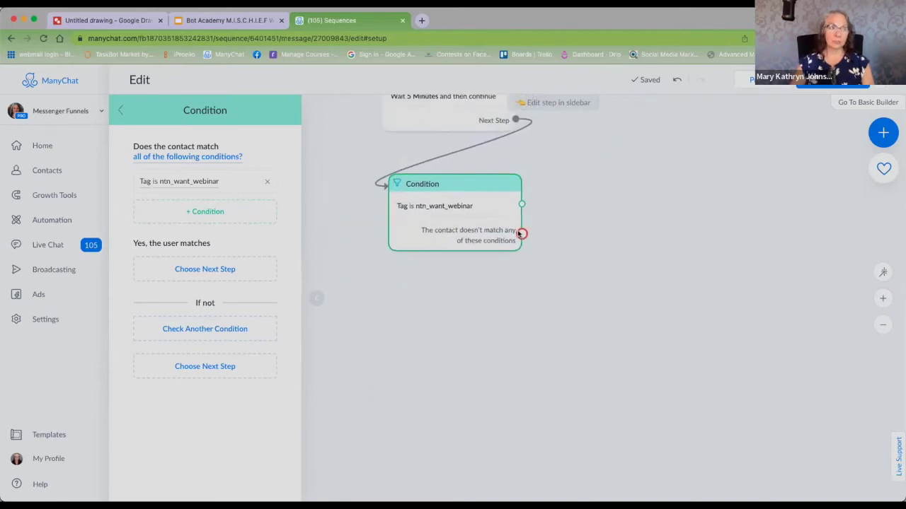
{"action": "left_click", "coordinate": [521, 233]}
{"action": "left_click", "coordinate": [388, 278]}
{"action": "left_click", "coordinate": [523, 293]}
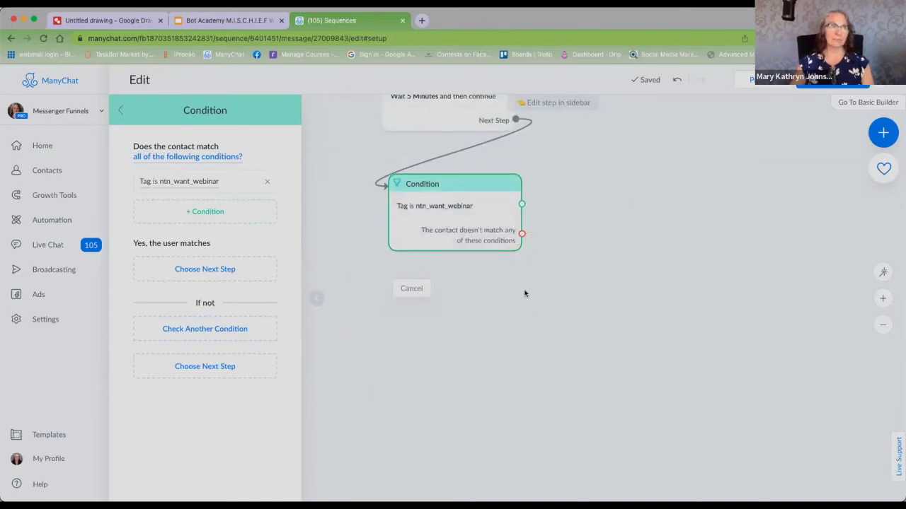
{"action": "scroll", "coordinate": [583, 330], "scroll_direction": "up", "scroll_amount": 5}
{"action": "scroll", "coordinate": [582, 330], "scroll_direction": "down", "scroll_amount": 5}
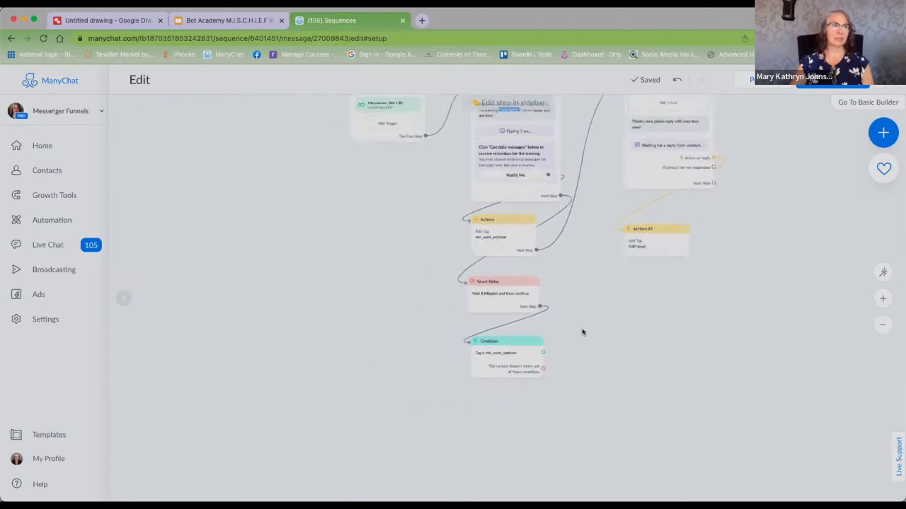
Step: Duplicate the welcome Send Message block, place the copy below the Condition and link the Condition's no-match output to it
{"action": "left_click", "coordinate": [530, 145]}
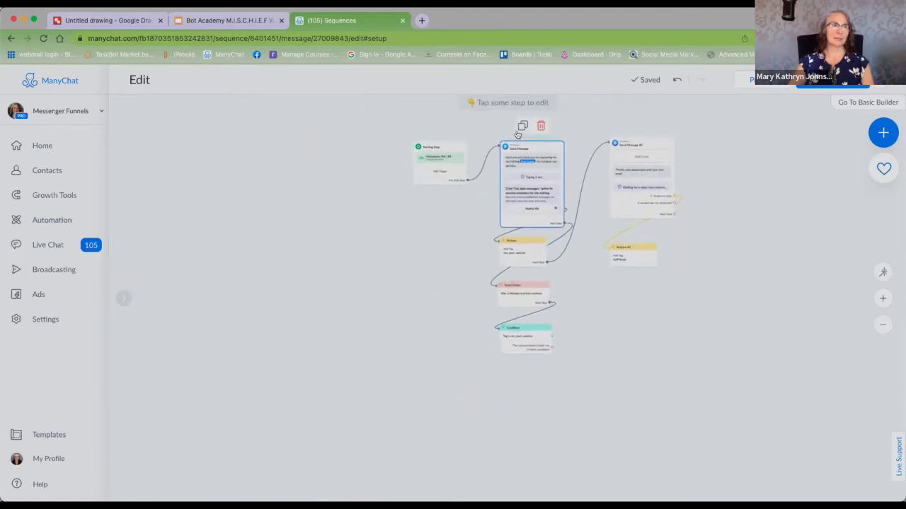
{"action": "left_click", "coordinate": [522, 125]}
{"action": "left_click_drag", "start_coordinate": [629, 300], "coordinate": [544, 378]}
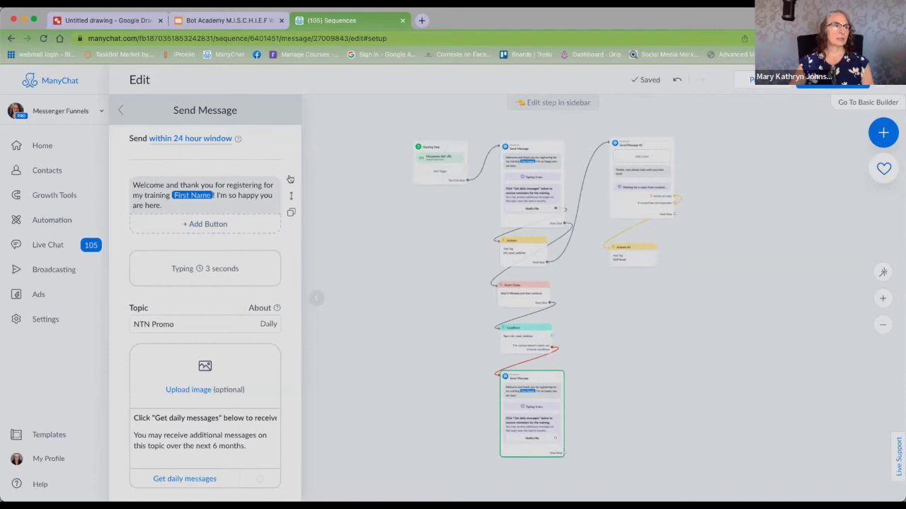
Step: Replace the copied message's opening words before the First Name field with "Hey"
{"action": "left_click", "coordinate": [187, 204]}
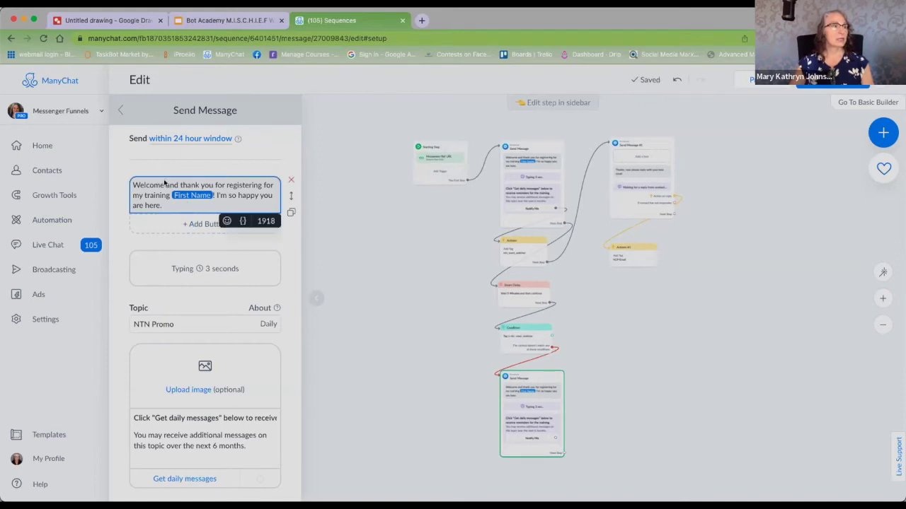
{"action": "left_click_drag", "start_coordinate": [168, 195], "coordinate": [133, 186]}
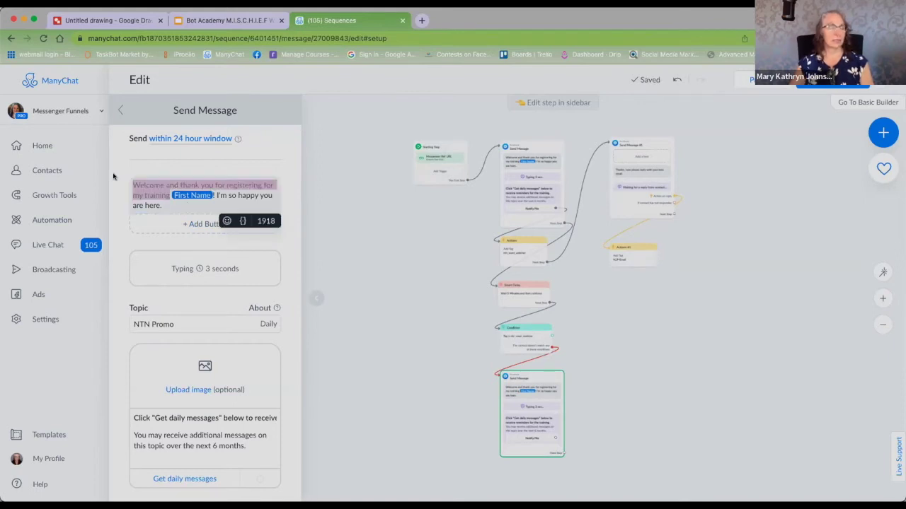
{"action": "key", "text": "BackSpace"}
{"action": "type", "text": "Hey"}
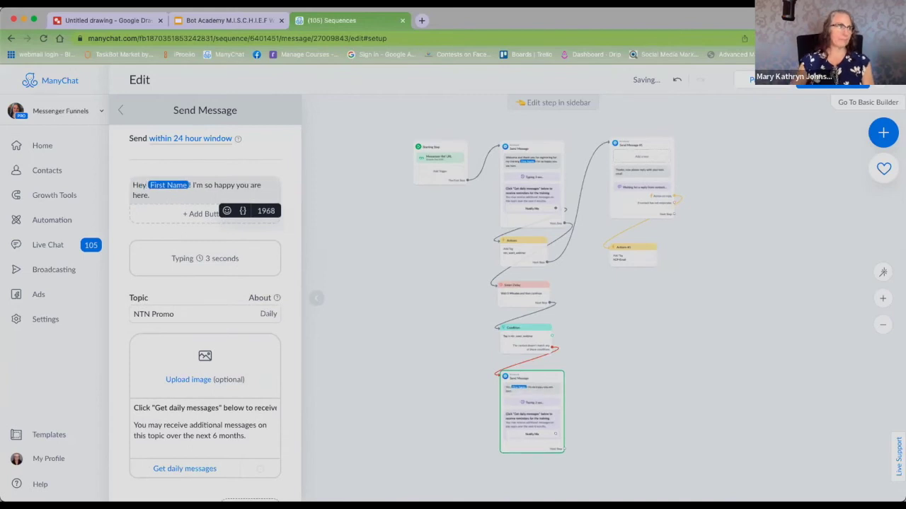
Step: Replace the text after the First Name field with "I really need your permission to remind you when I go live for the XYZ training."
{"action": "left_click_drag", "start_coordinate": [189, 185], "coordinate": [242, 206]}
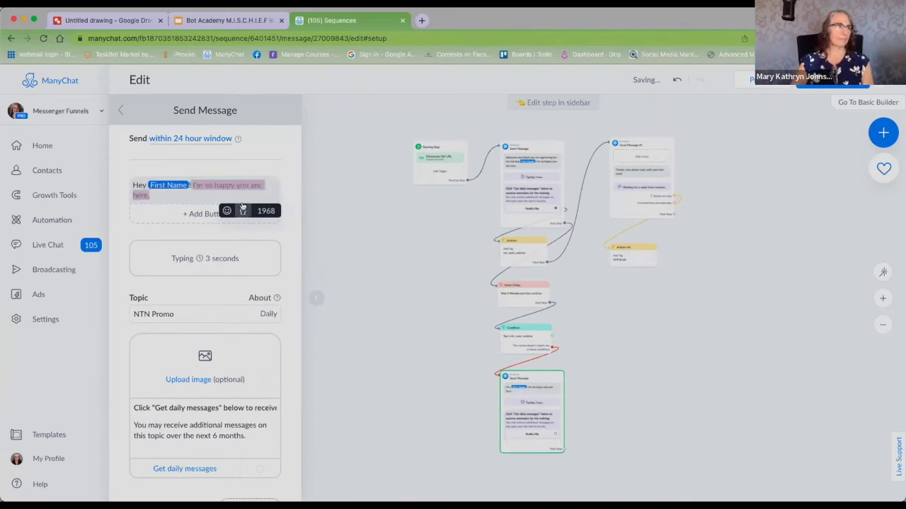
{"action": "type", "text": "I reall"}
{"action": "key", "text": "BackSpace"}
{"action": "key", "text": "BackSpace"}
{"action": "key", "text": "BackSpace"}
{"action": "key", "text": "BackSpace"}
{"action": "type", "text": "relaly ne"}
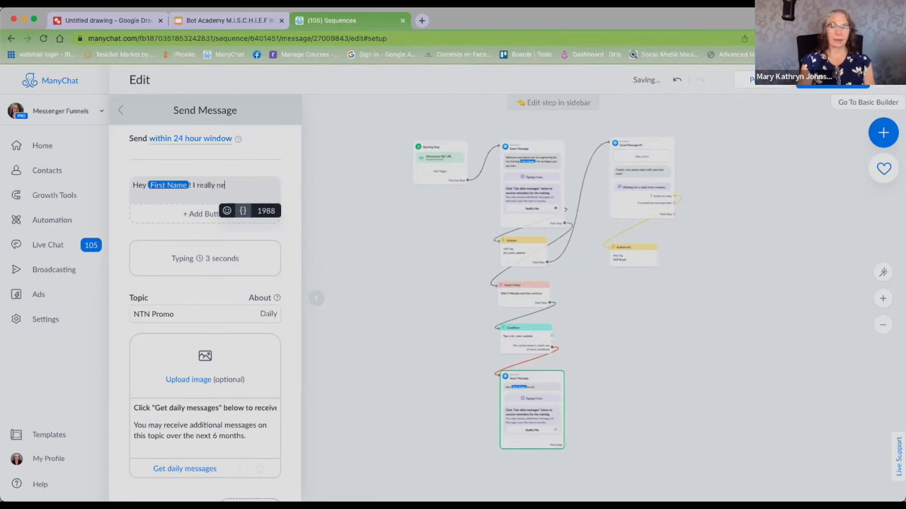
{"action": "type", "text": "ed your permission"}
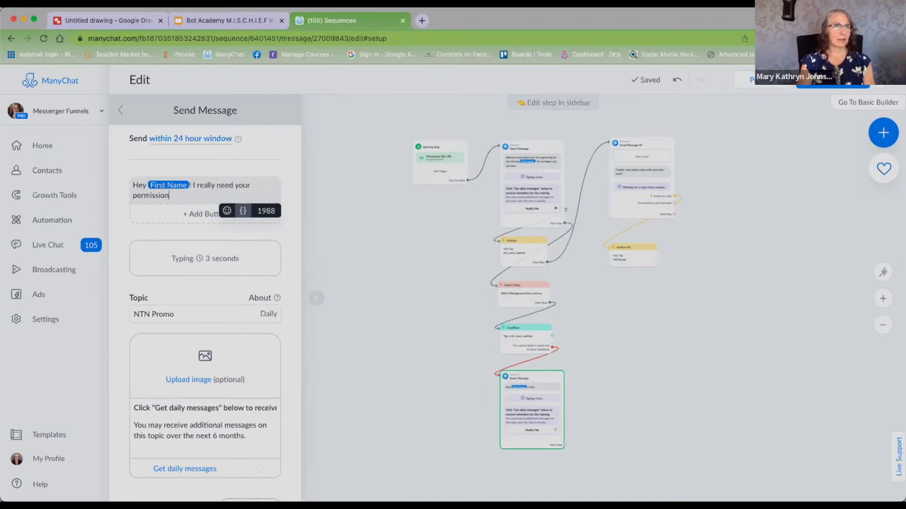
{"action": "type", "text": " to message"}
{"action": "key", "text": "BackSpace"}
{"action": "key", "text": "BackSpace"}
{"action": "key", "text": "BackSpace"}
{"action": "key", "text": "BackSpace"}
{"action": "key", "text": "BackSpace"}
{"action": "key", "text": "BackSpace"}
{"action": "key", "text": "BackSpace"}
{"action": "type", "text": "reminde you "}
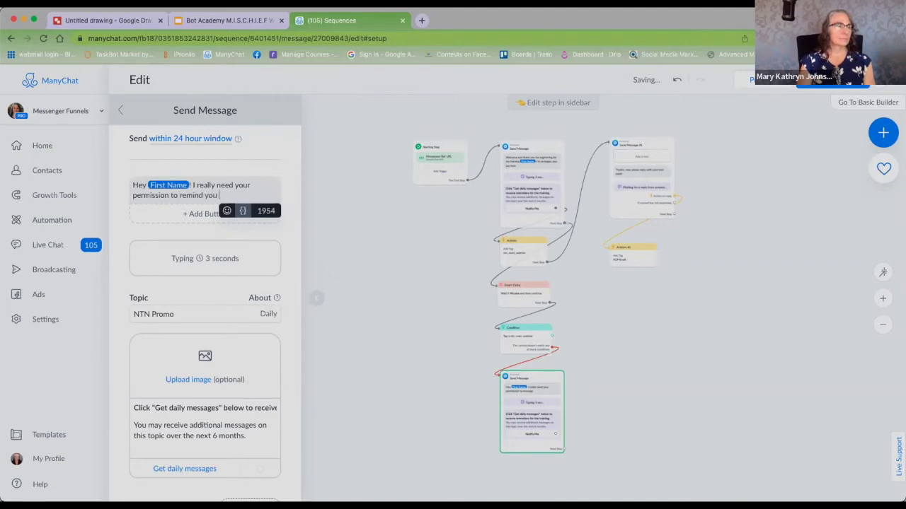
{"action": "type", "text": "when I go live"}
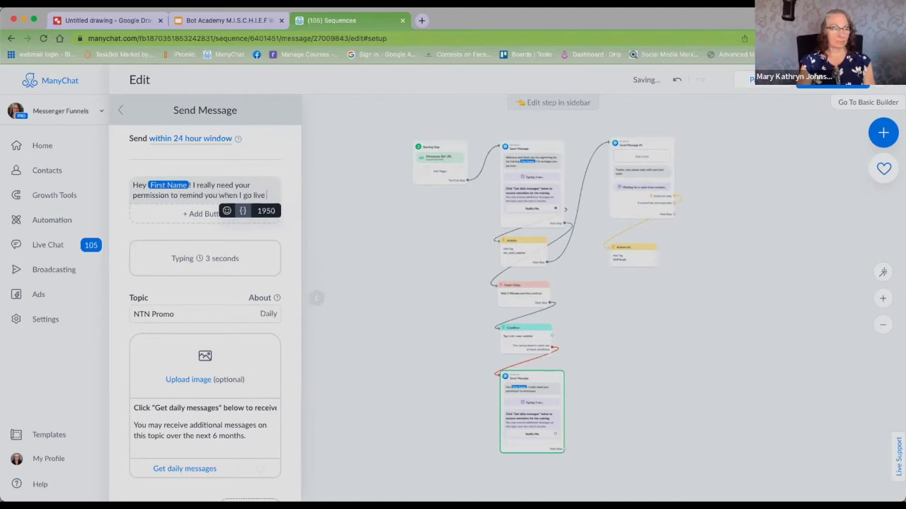
{"action": "type", "text": " for the XYZ tra"}
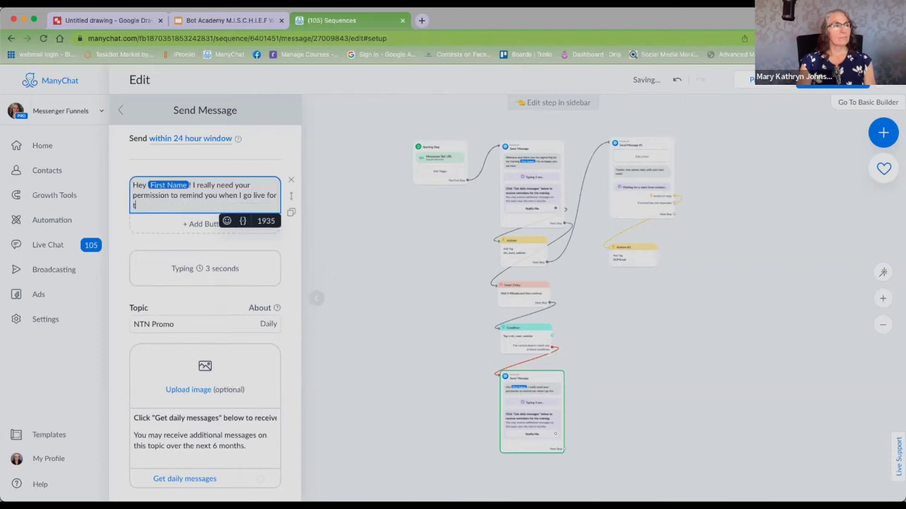
{"action": "type", "text": "ining."}
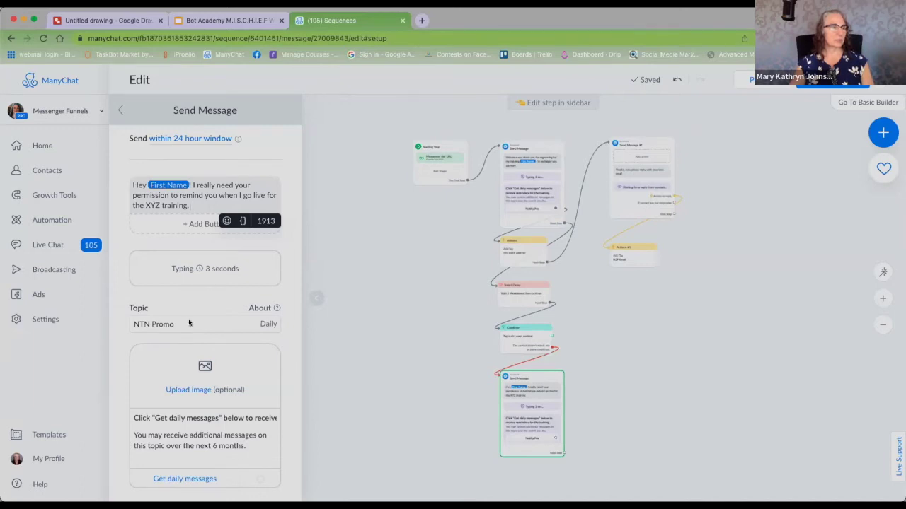
Step: Append the 😱 and 👇 emojis to the copied message's text and connect its notification button to the ntn_want_webinar Actions block
{"action": "left_click", "coordinate": [237, 197]}
{"action": "type", "text": "😱"}
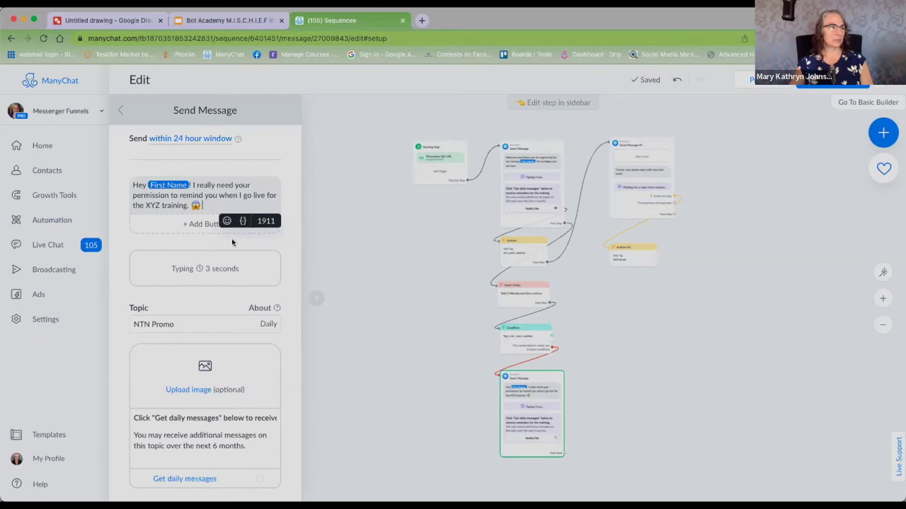
{"action": "type", "text": "👇"}
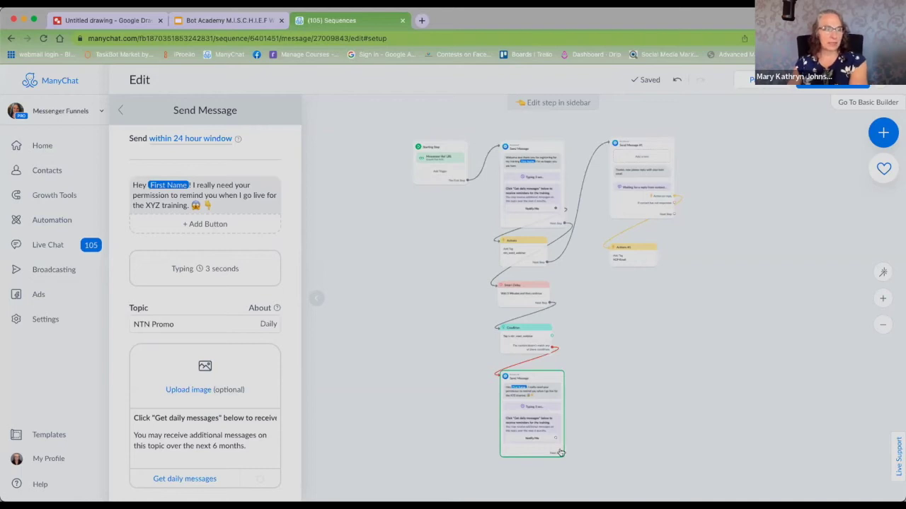
{"action": "left_click_drag", "start_coordinate": [558, 438], "coordinate": [518, 251]}
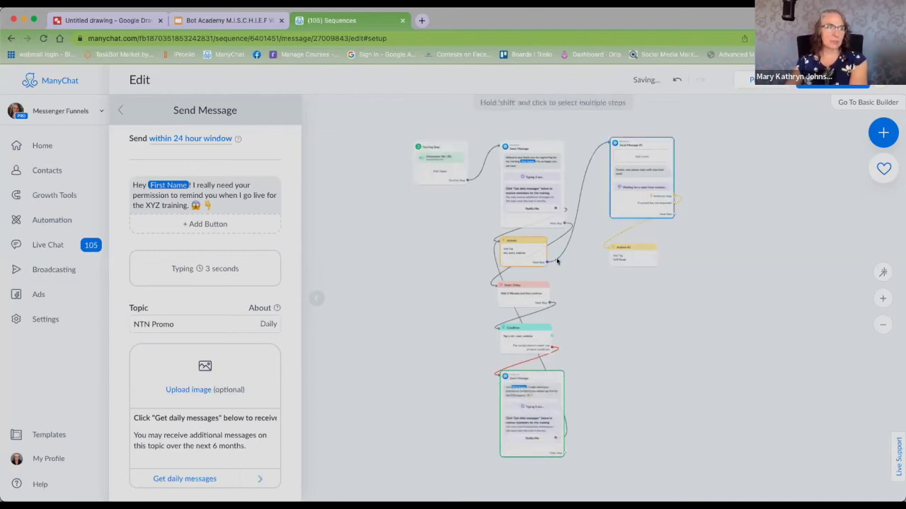
Step: Remove the empty text block above the email question in Send Message #1
{"action": "left_click", "coordinate": [648, 145]}
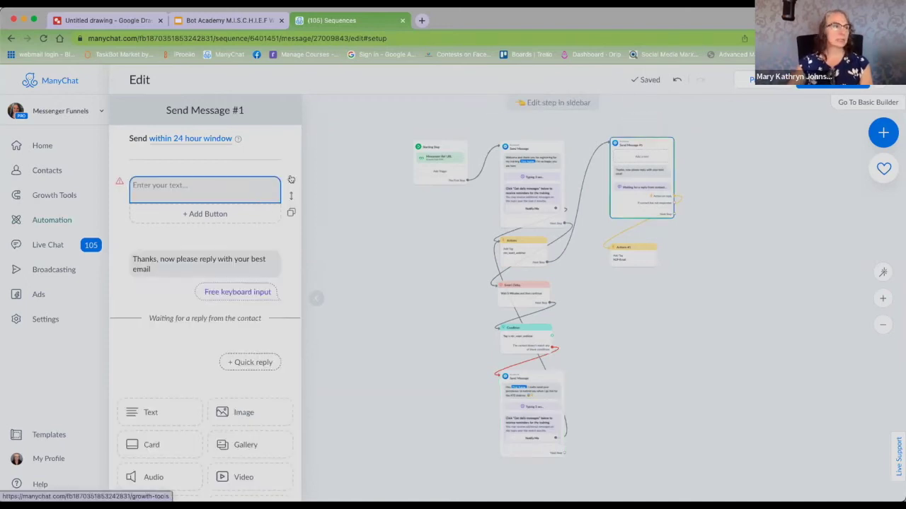
{"action": "left_click", "coordinate": [290, 212]}
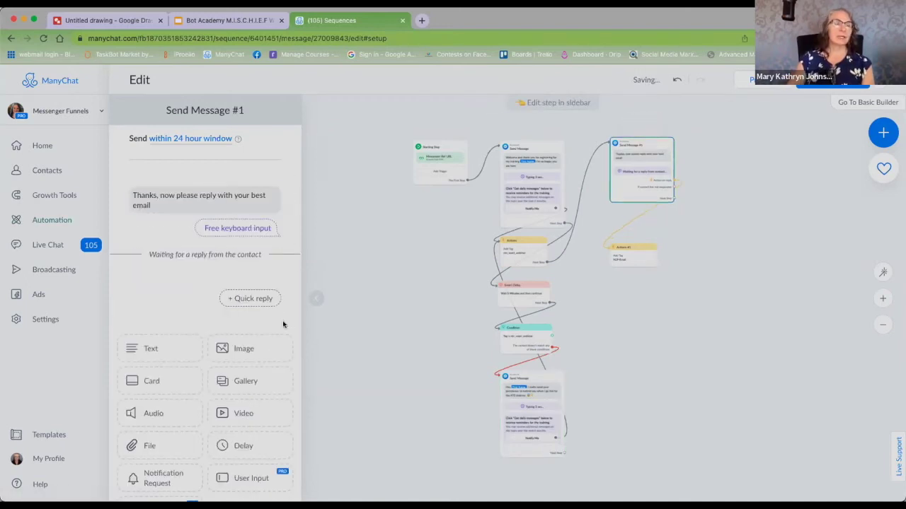
Step: Review the webinar strategy diagram in Google Drawings and return to the ManyChat flow
{"action": "left_click", "coordinate": [119, 21]}
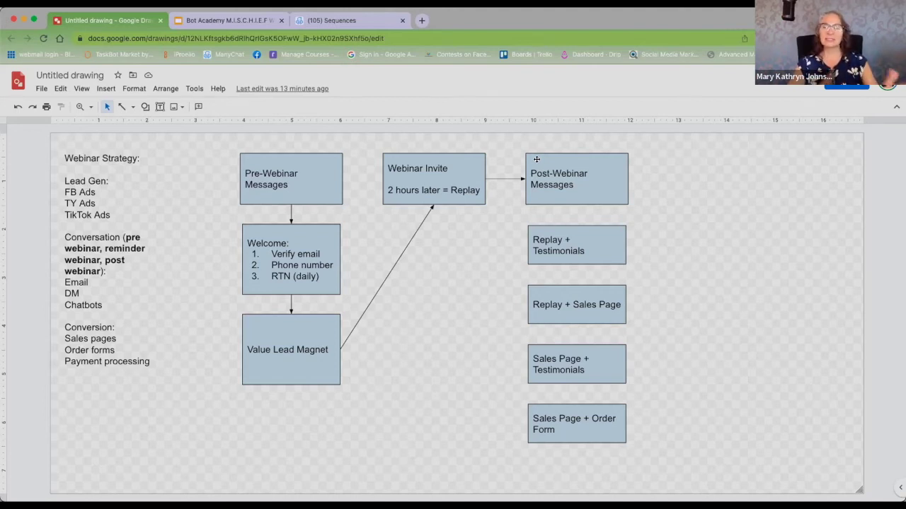
{"action": "left_click", "coordinate": [322, 20]}
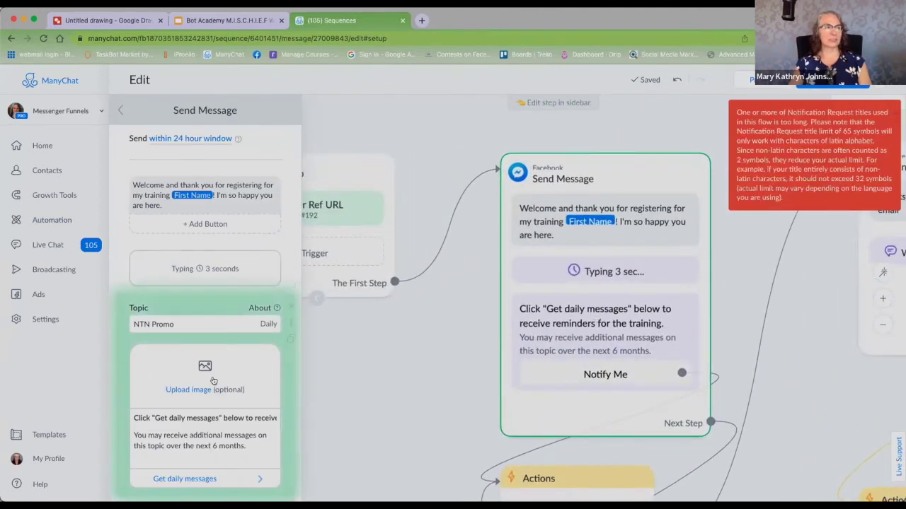
Step: Shorten the welcome message's notification request title to 'Click "Get daily messages" below to receive webinar reminders'
{"action": "scroll", "coordinate": [212, 382], "scroll_direction": "down", "scroll_amount": 3}
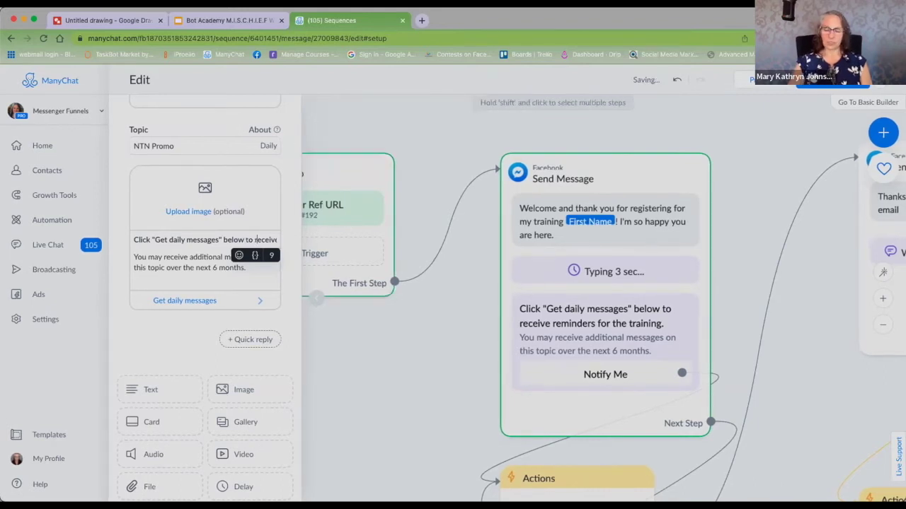
{"action": "left_click", "coordinate": [268, 240]}
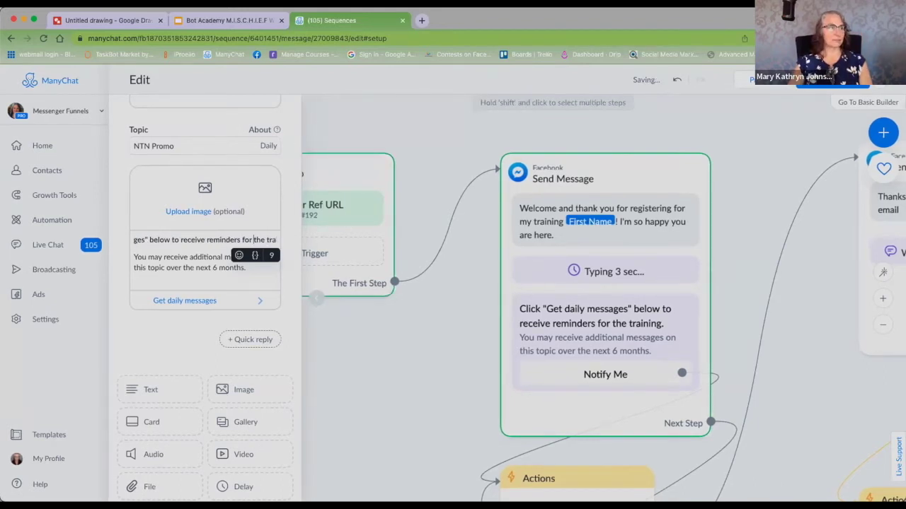
{"action": "left_click", "coordinate": [275, 240]}
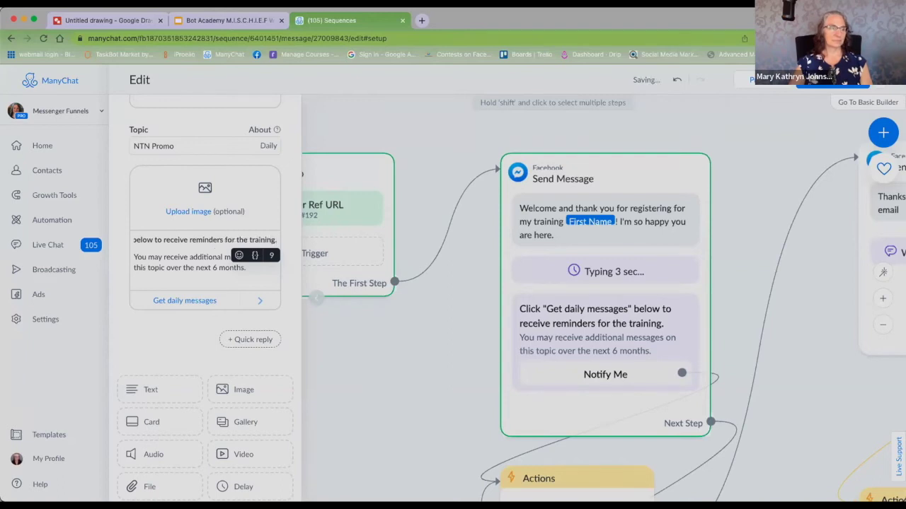
{"action": "scroll", "coordinate": [212, 239], "scroll_direction": "left", "scroll_amount": 5}
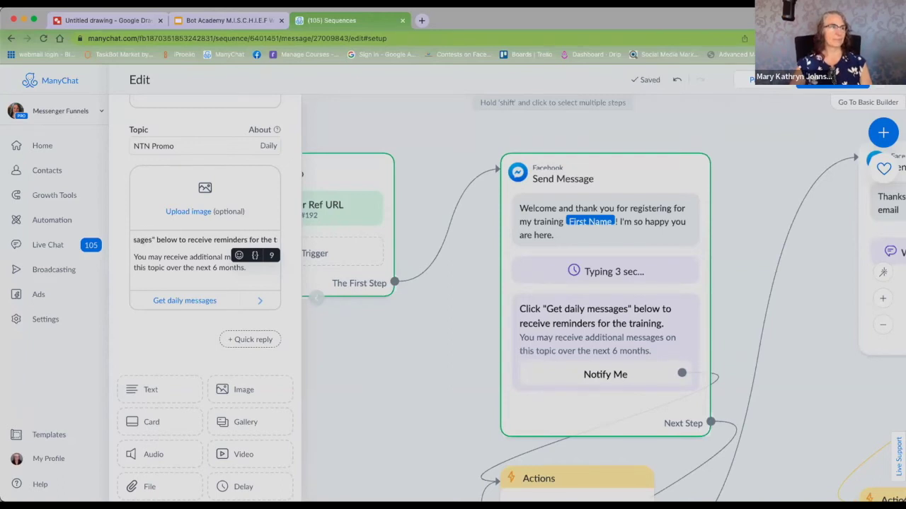
{"action": "key", "text": "BackSpace"}
{"action": "key", "text": "BackSpace"}
{"action": "key", "text": "BackSpace"}
{"action": "key", "text": "BackSpace"}
{"action": "key", "text": "BackSpace"}
{"action": "key", "text": "BackSpace"}
{"action": "key", "text": "BackSpace"}
{"action": "key", "text": "BackSpace"}
{"action": "key", "text": "BackSpace"}
{"action": "key", "text": "BackSpace"}
{"action": "key", "text": "BackSpace"}
{"action": "key", "text": "BackSpace"}
{"action": "key", "text": "BackSpace"}
{"action": "key", "text": "BackSpace"}
{"action": "key", "text": "BackSpace"}
{"action": "key", "text": "BackSpace"}
{"action": "key", "text": "BackSpace"}
{"action": "key", "text": "BackSpace"}
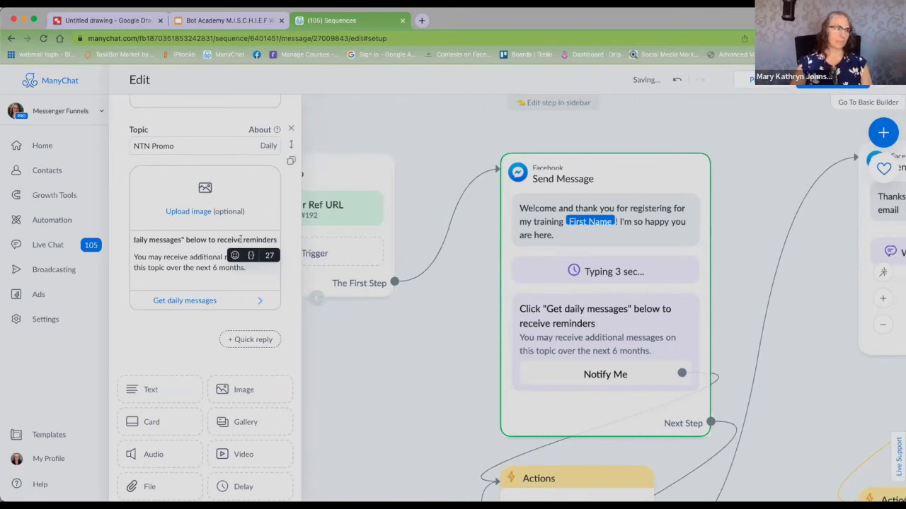
{"action": "type", "text": "webinar"}
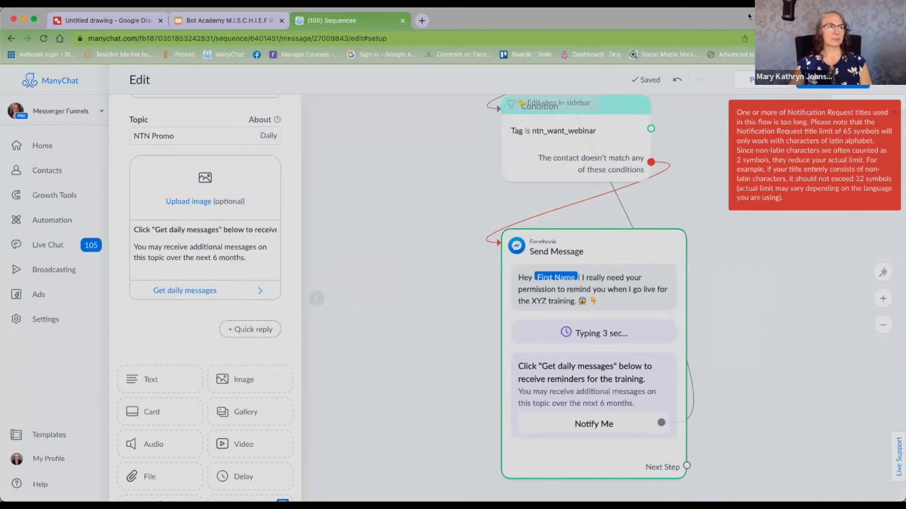
Step: Change the copied message's notification title to "Click the button below to receive reminders for the training." and publish the flow
{"action": "left_click", "coordinate": [178, 228]}
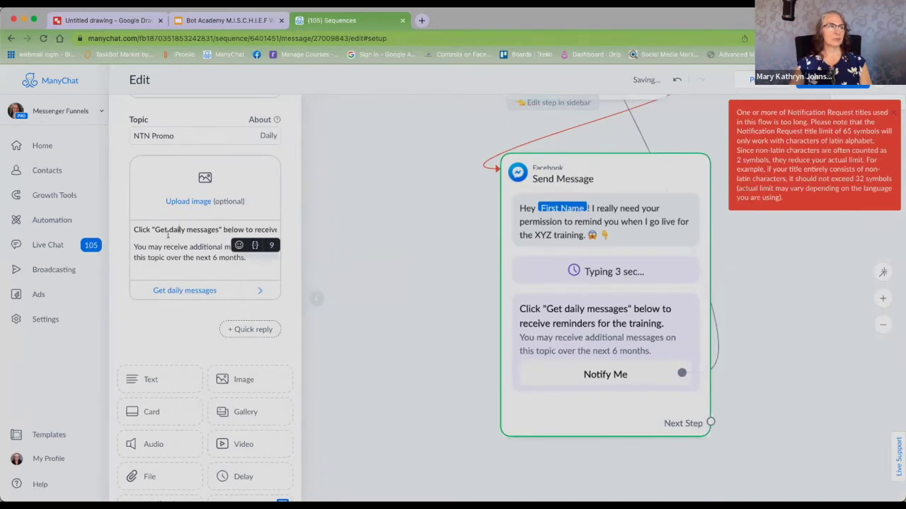
{"action": "left_click_drag", "start_coordinate": [221, 227], "coordinate": [151, 228]}
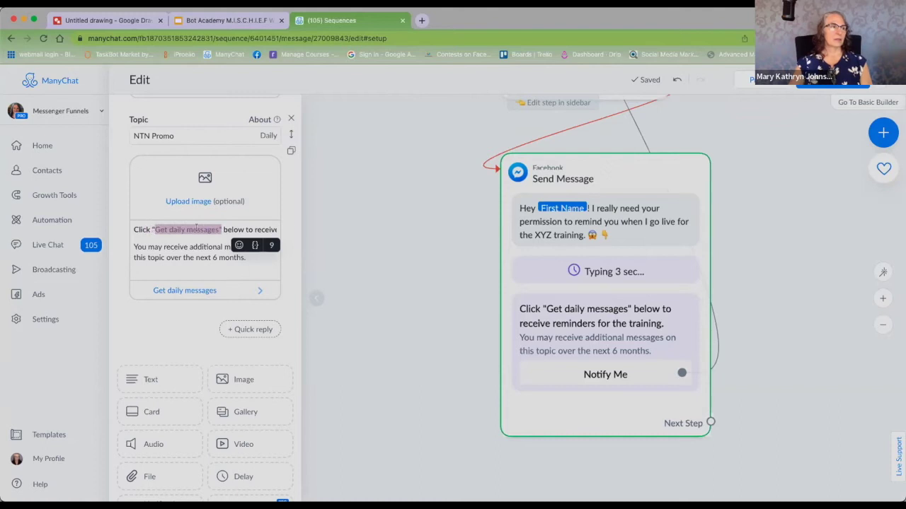
{"action": "key", "text": "BackSpace"}
{"action": "type", "text": "the button"}
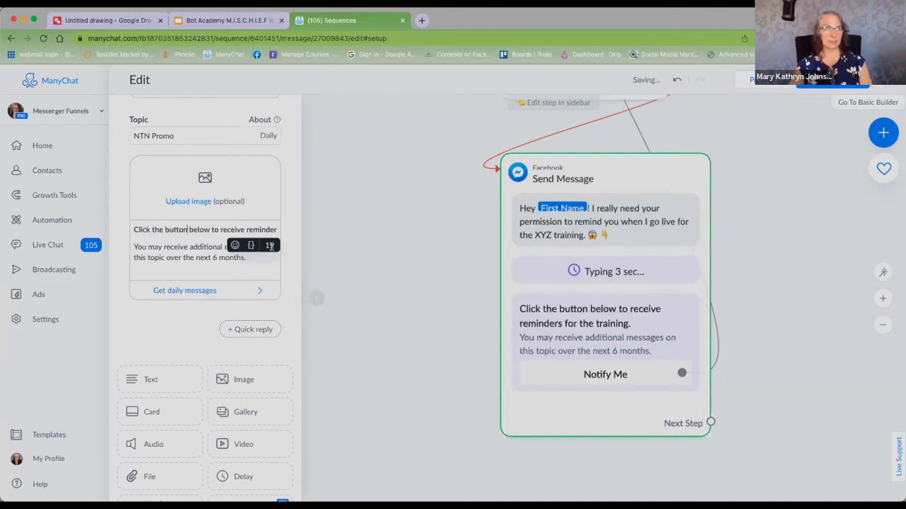
{"action": "left_click", "coordinate": [820, 148]}
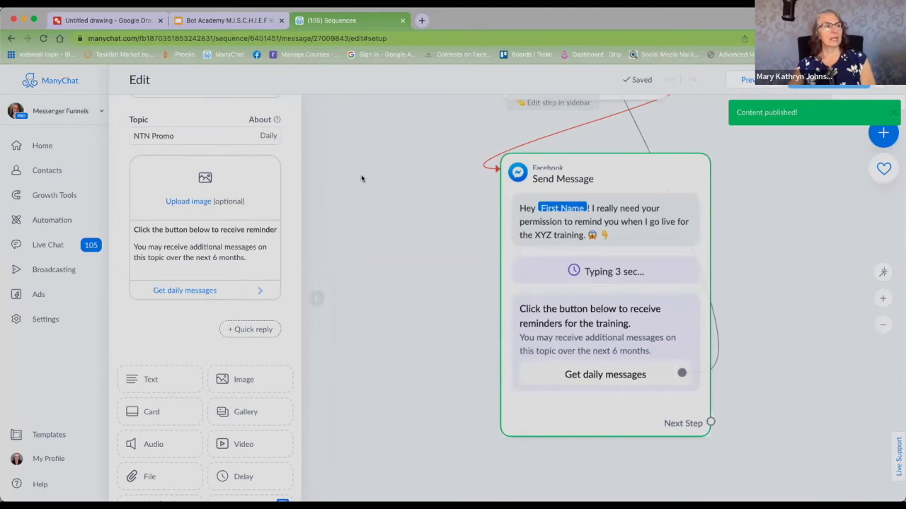
Step: Leave the flow editor and open the Live Webinar Pre sequence from the Automation sequences list
{"action": "scroll", "coordinate": [449, 318], "scroll_direction": "up", "scroll_amount": 10}
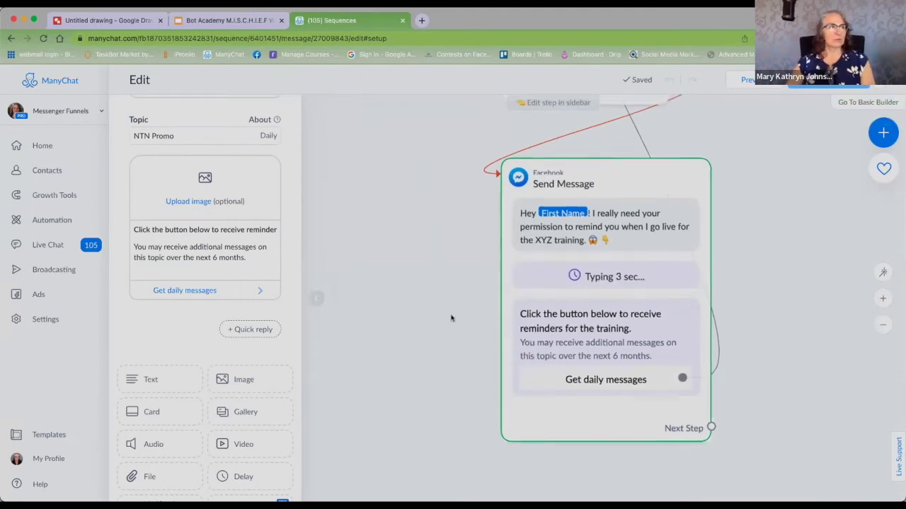
{"action": "scroll", "coordinate": [440, 333], "scroll_direction": "up", "scroll_amount": 10}
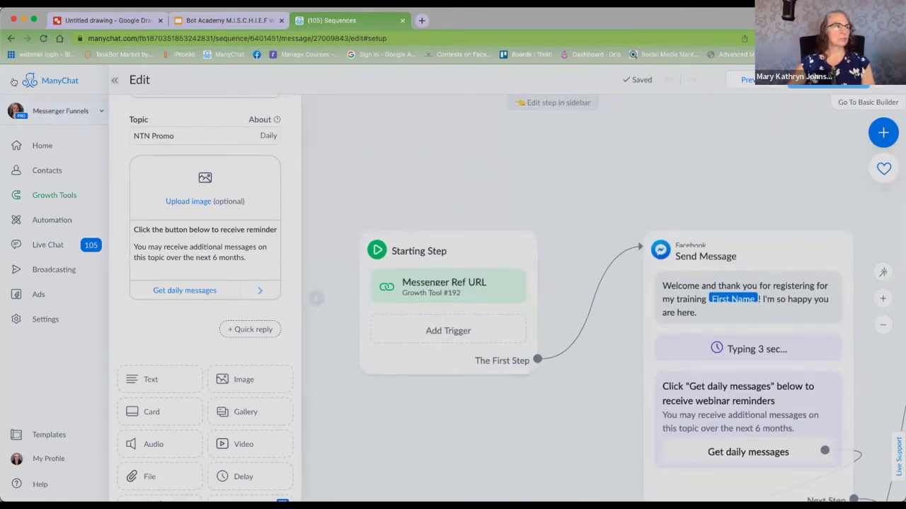
{"action": "left_click", "coordinate": [10, 38]}
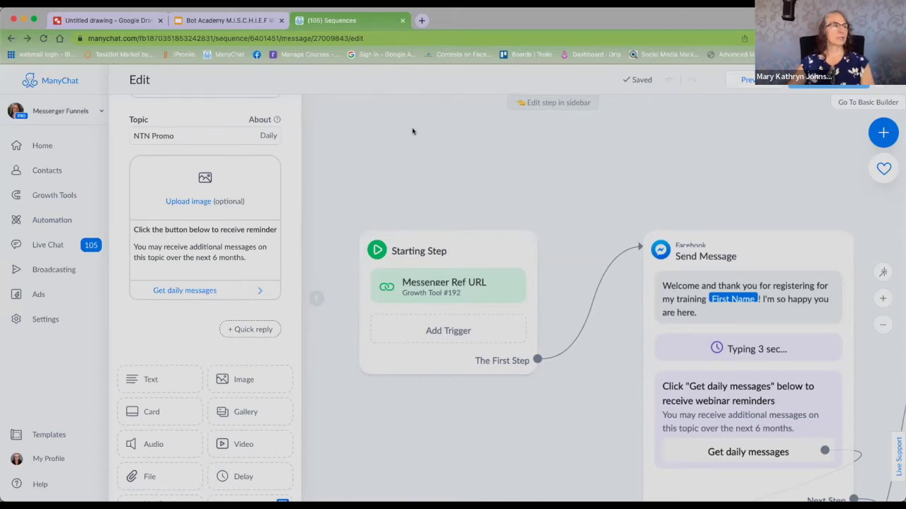
{"action": "left_click", "coordinate": [33, 219]}
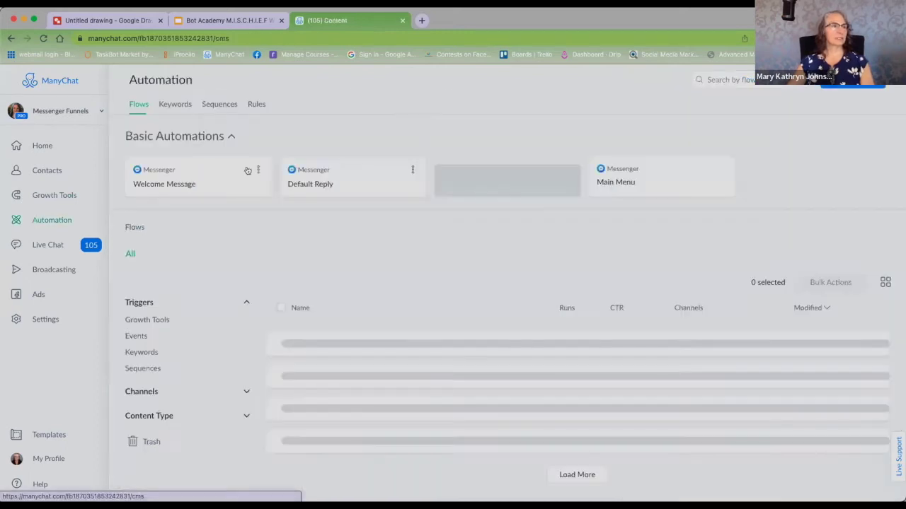
{"action": "left_click", "coordinate": [212, 104]}
{"action": "scroll", "coordinate": [663, 264], "scroll_direction": "down", "scroll_amount": 15}
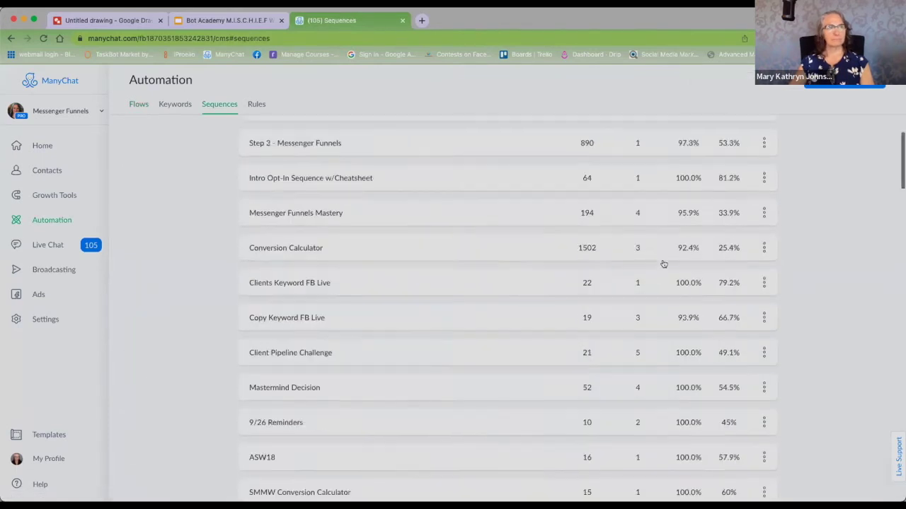
{"action": "left_click", "coordinate": [283, 469]}
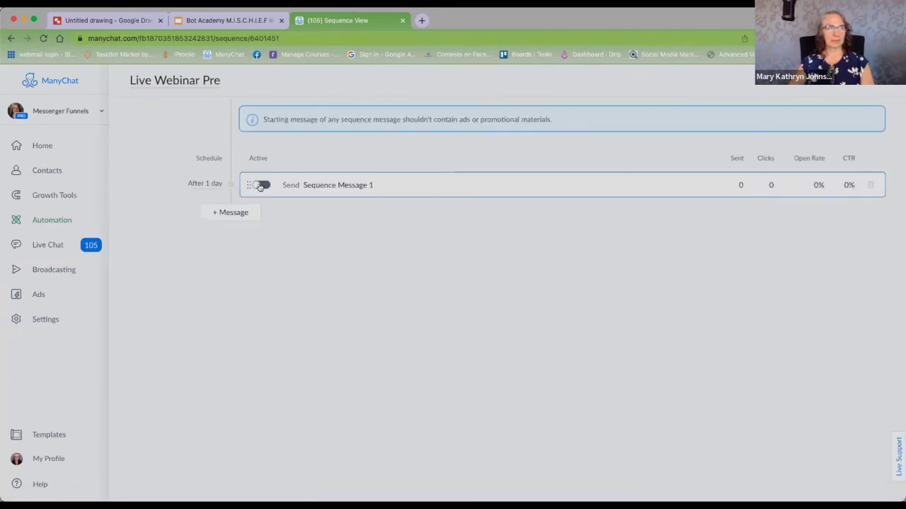
Step: Set the first sequence message's schedule to send immediately after a contact subscribes to the sequence
{"action": "left_click", "coordinate": [204, 183]}
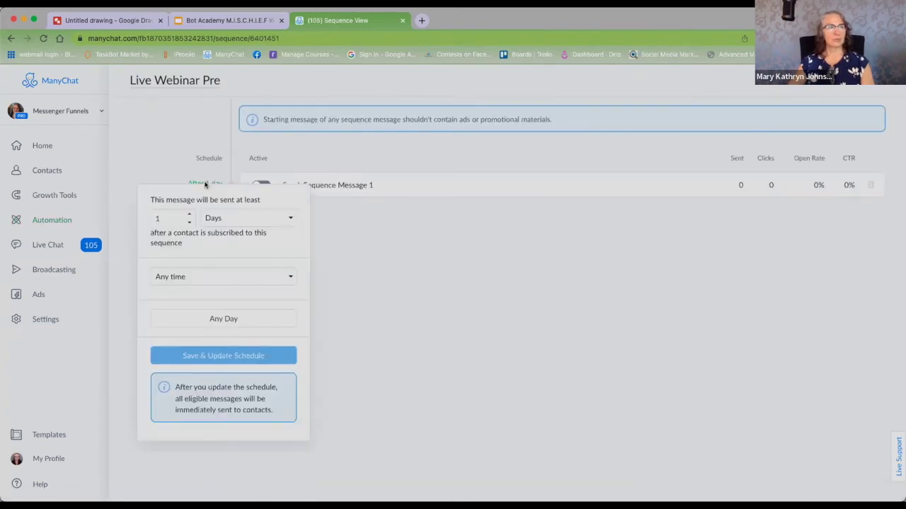
{"action": "left_click", "coordinate": [221, 218]}
{"action": "left_click", "coordinate": [229, 181]}
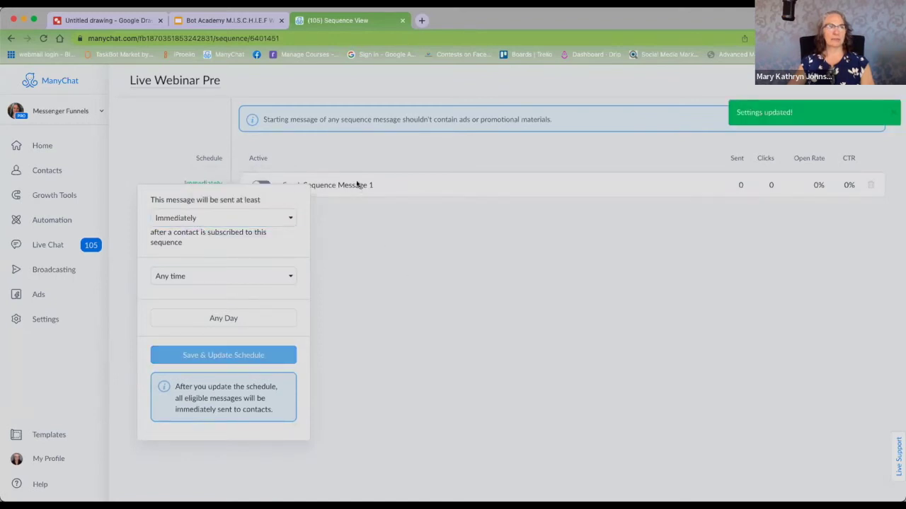
Step: Open the sequence's first message and rename it "Welcome & Thank you Webinar Pre"
{"action": "left_click", "coordinate": [332, 185]}
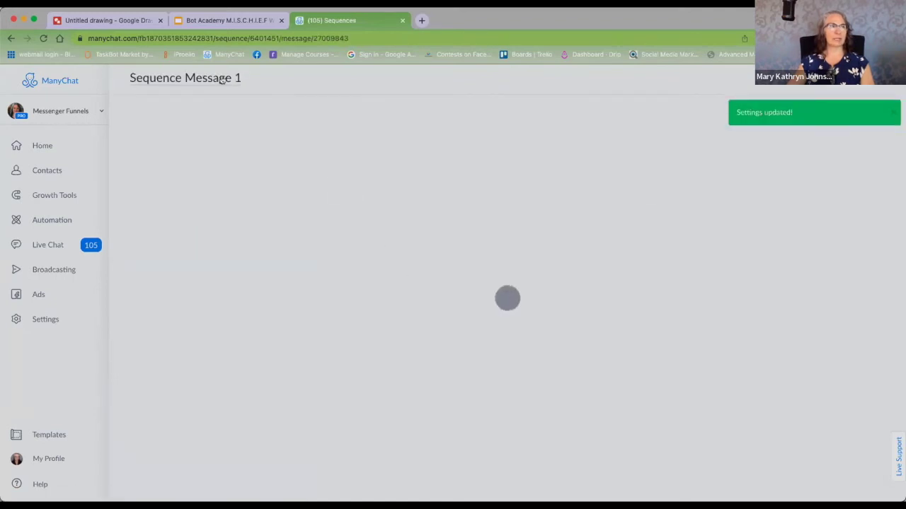
{"action": "type", "text": "Welcome Y& T"}
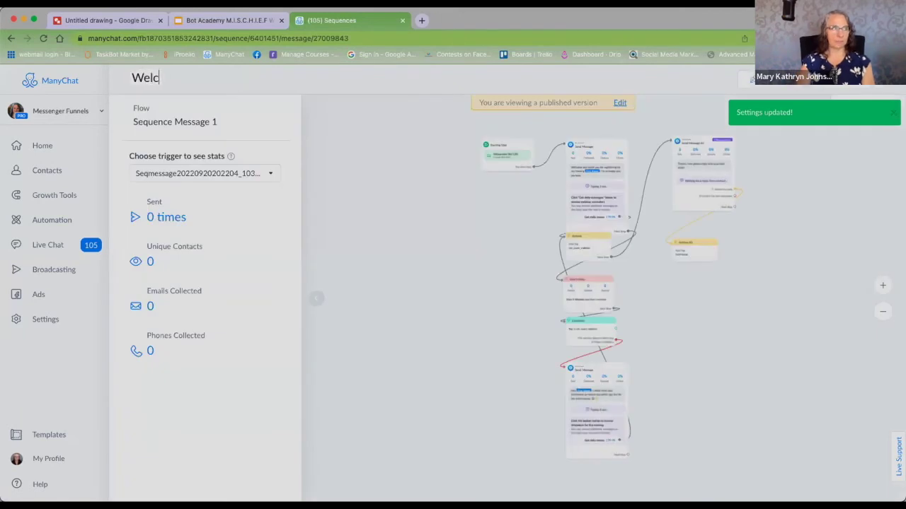
{"action": "key", "text": "BackSpace"}
{"action": "key", "text": "BackSpace"}
{"action": "key", "text": "BackSpace"}
{"action": "key", "text": "BackSpace"}
{"action": "key", "text": "BackSpace"}
{"action": "type", "text": "&"}
{"action": "key", "text": "BackSpace"}
{"action": "key", "text": "BackSpace"}
{"action": "type", "text": "& Thank"}
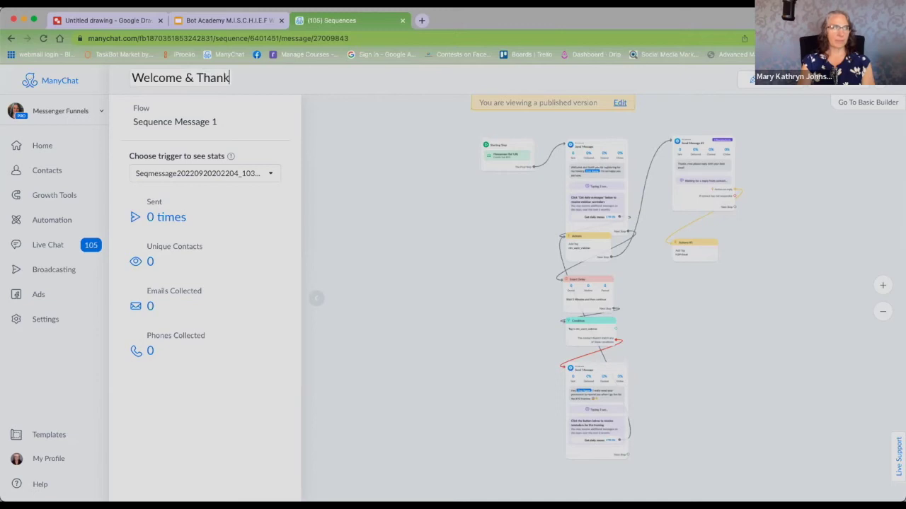
{"action": "type", "text": " you Webina"}
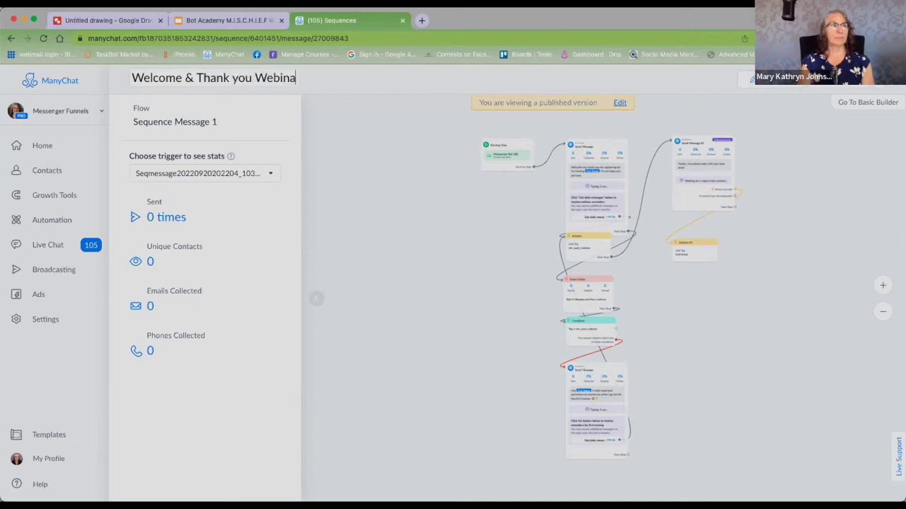
{"action": "type", "text": "r Pre"}
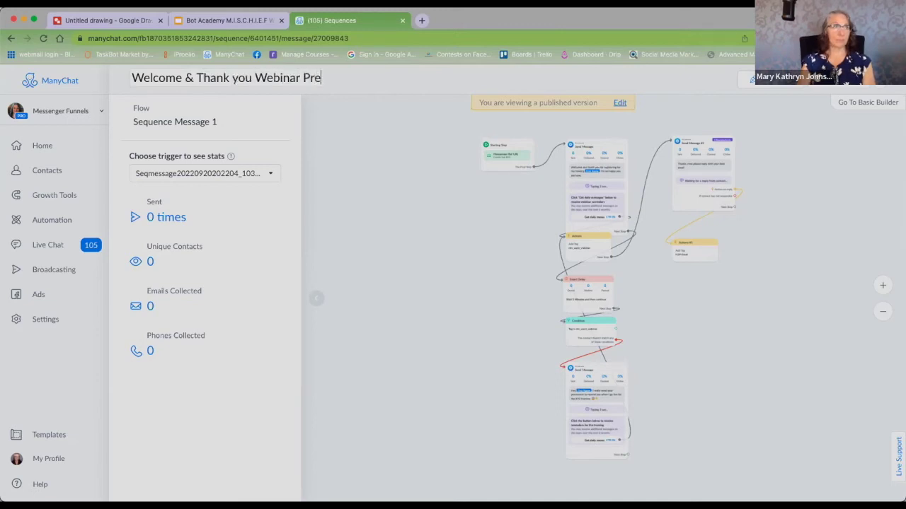
{"action": "left_click", "coordinate": [391, 138]}
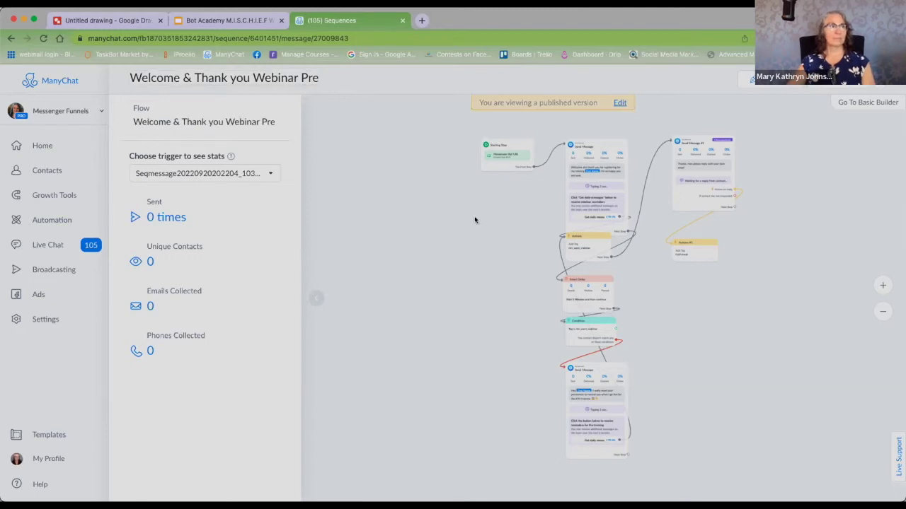
Step: Leave the message for the Automation flows list and switch to the webinar strategy diagram in Google Drawings
{"action": "left_click", "coordinate": [12, 40]}
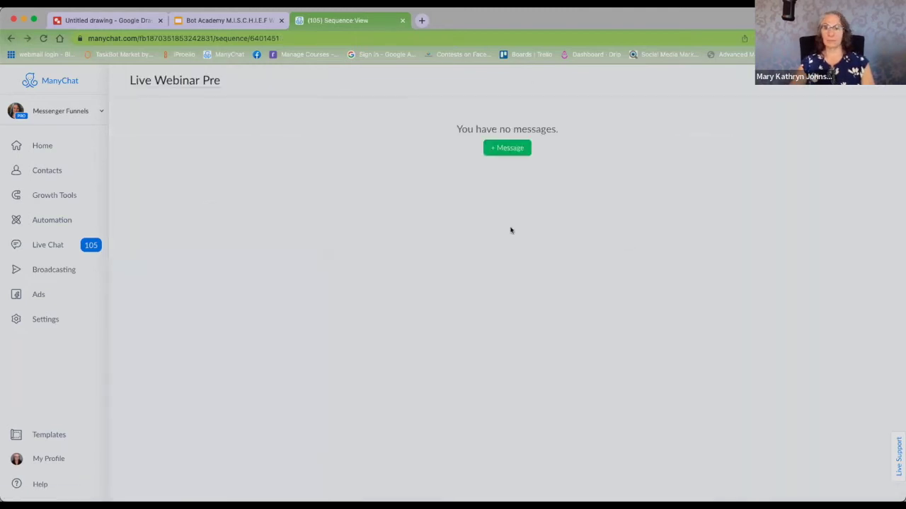
{"action": "left_click", "coordinate": [52, 220]}
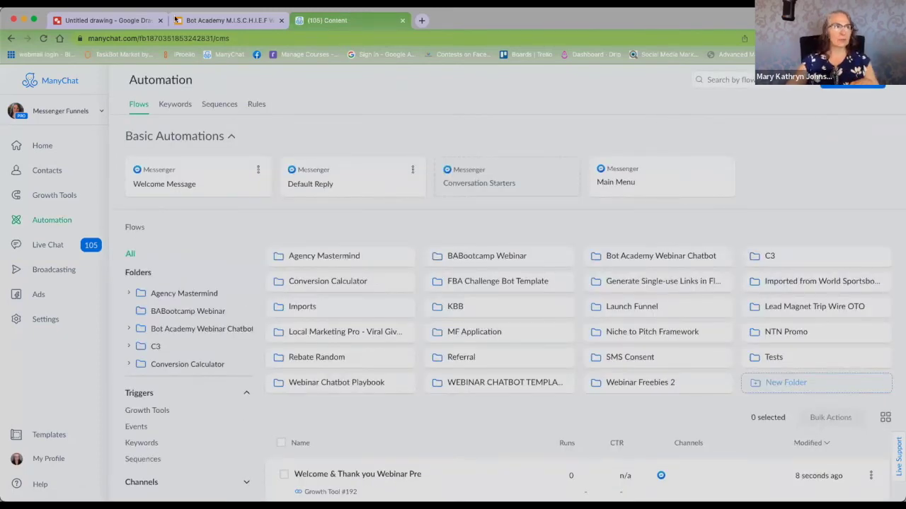
{"action": "left_click", "coordinate": [145, 21]}
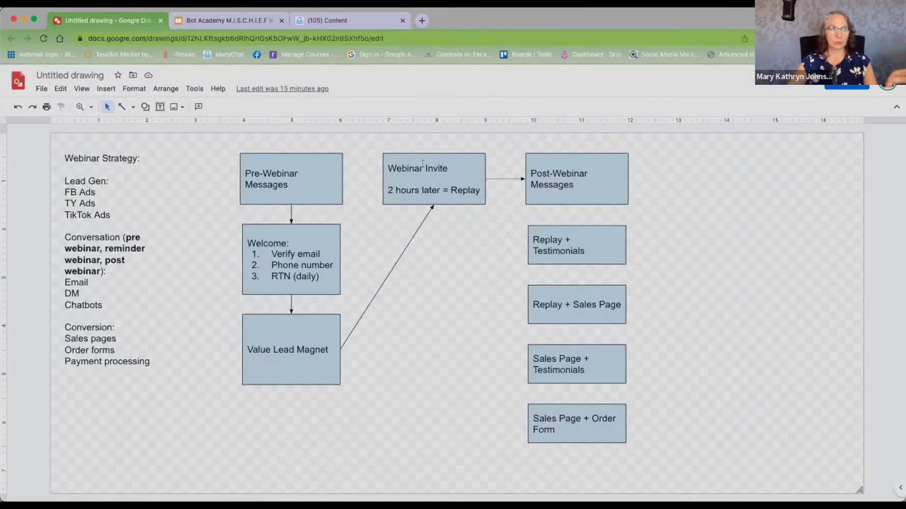
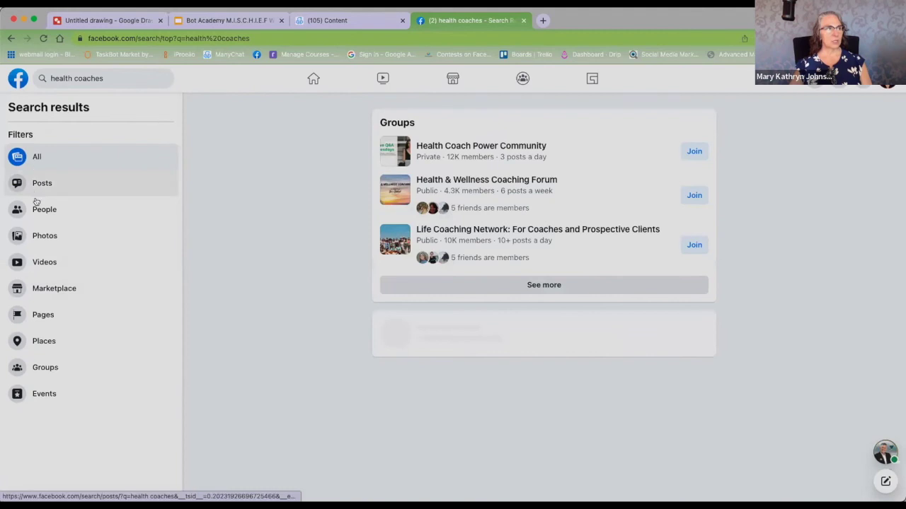
Step: Limit the Facebook "health coaches" search to pages, open the first coach's page and examine its posts
{"action": "left_click", "coordinate": [41, 315]}
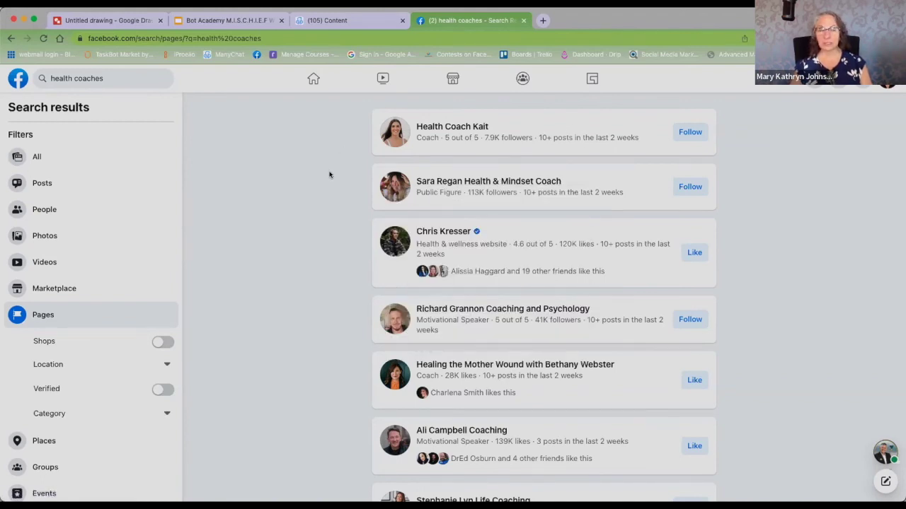
{"action": "left_click", "coordinate": [437, 126]}
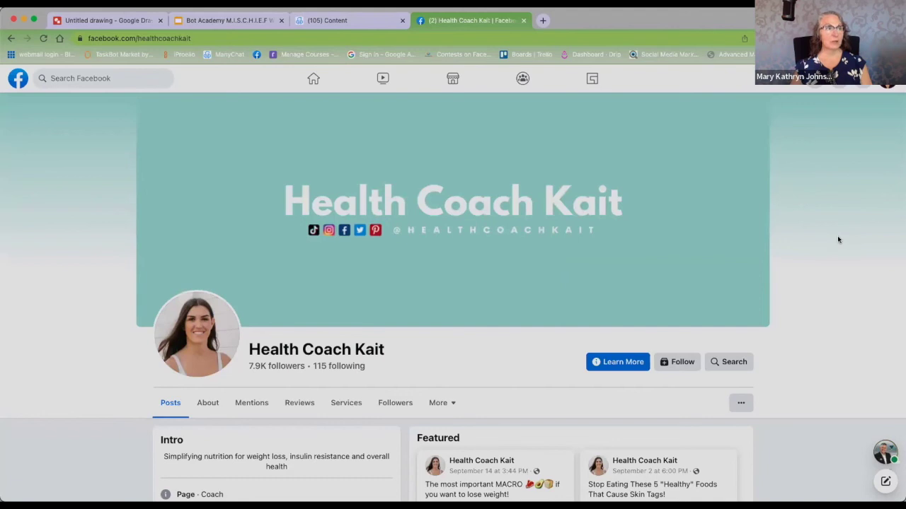
{"action": "scroll", "coordinate": [837, 240], "scroll_direction": "down", "scroll_amount": 3}
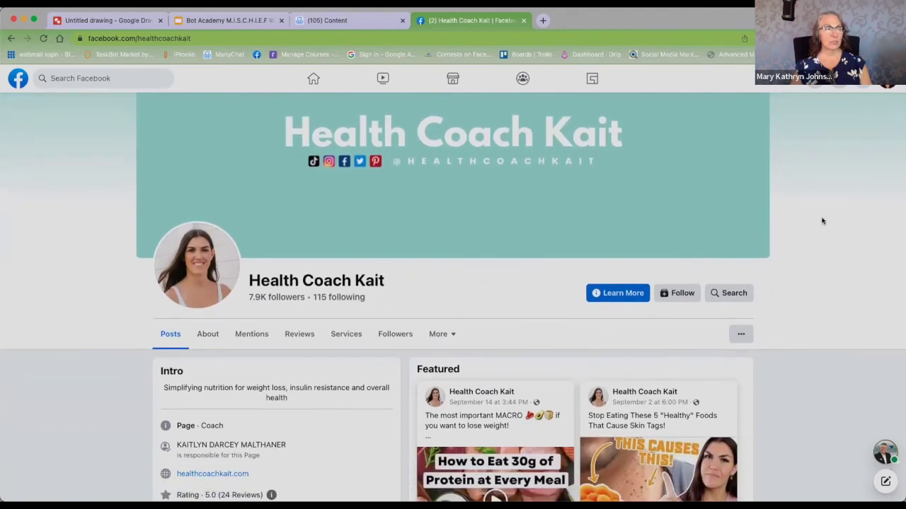
{"action": "scroll", "coordinate": [841, 224], "scroll_direction": "down", "scroll_amount": 8}
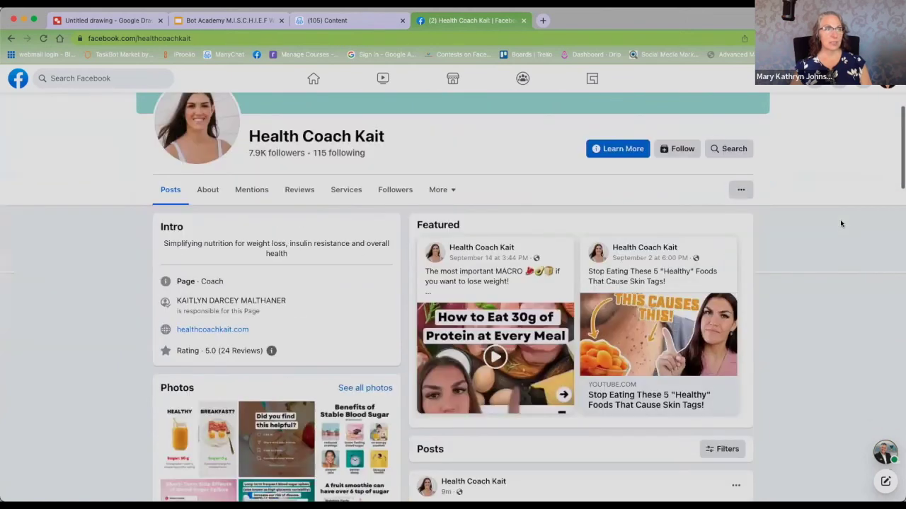
{"action": "scroll", "coordinate": [840, 223], "scroll_direction": "down", "scroll_amount": 9}
{"action": "scroll", "coordinate": [840, 224], "scroll_direction": "up", "scroll_amount": 10}
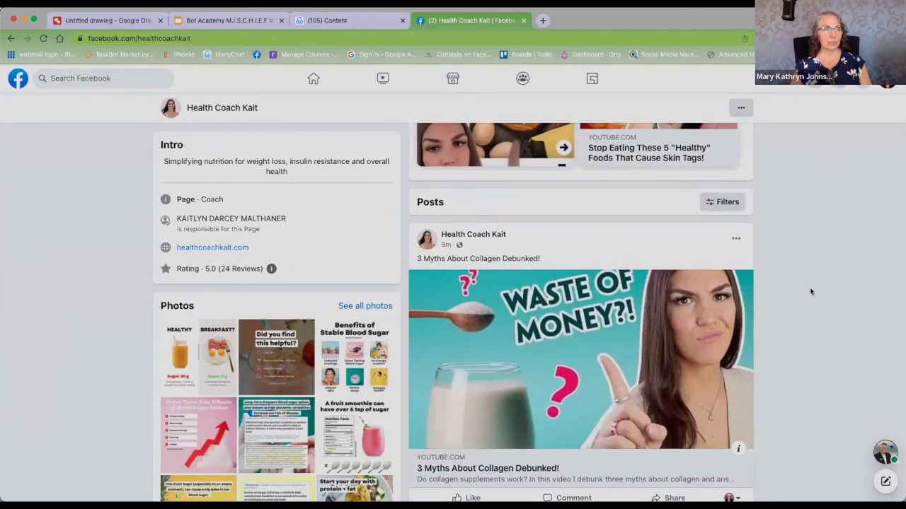
{"action": "scroll", "coordinate": [811, 292], "scroll_direction": "down", "scroll_amount": 10}
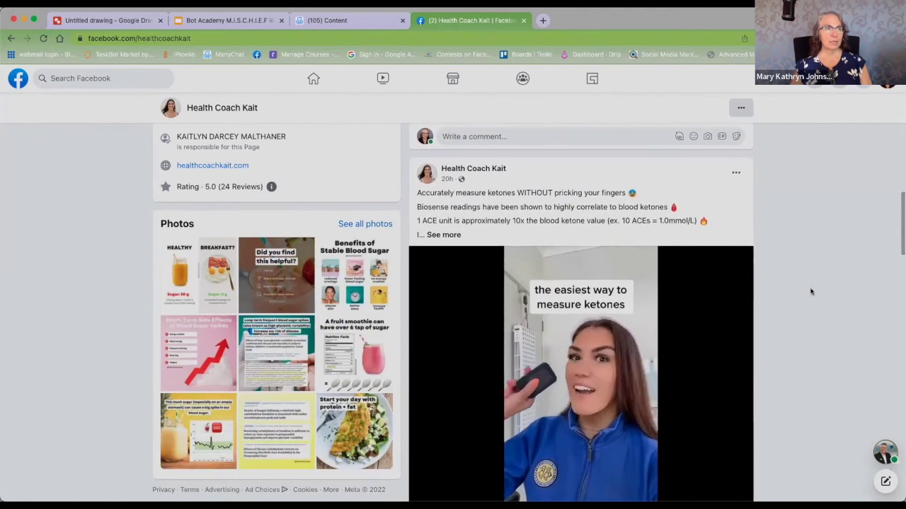
{"action": "scroll", "coordinate": [811, 291], "scroll_direction": "down", "scroll_amount": 5}
{"action": "scroll", "coordinate": [810, 292], "scroll_direction": "down", "scroll_amount": 5}
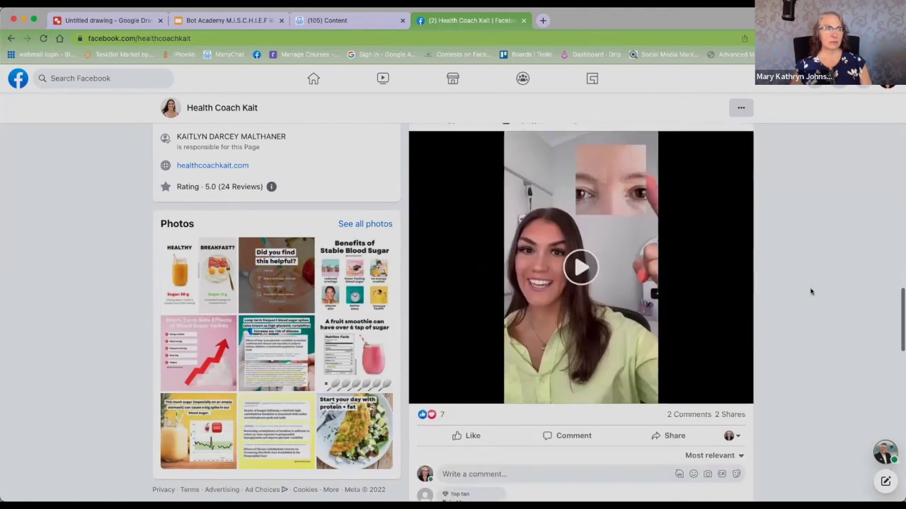
{"action": "scroll", "coordinate": [811, 292], "scroll_direction": "up", "scroll_amount": 20}
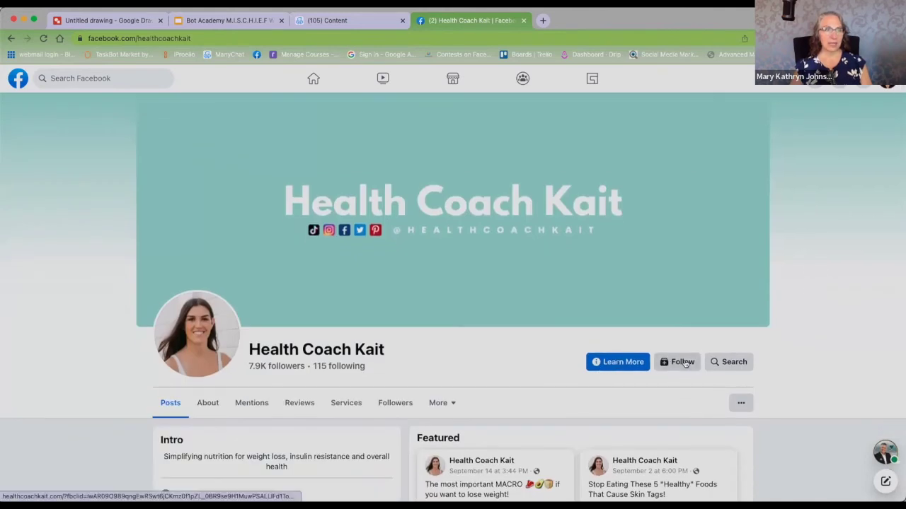
Step: Check the coach page's additional options and re-examine its intro, featured content and recent posts
{"action": "left_click", "coordinate": [739, 403]}
{"action": "left_click", "coordinate": [814, 367]}
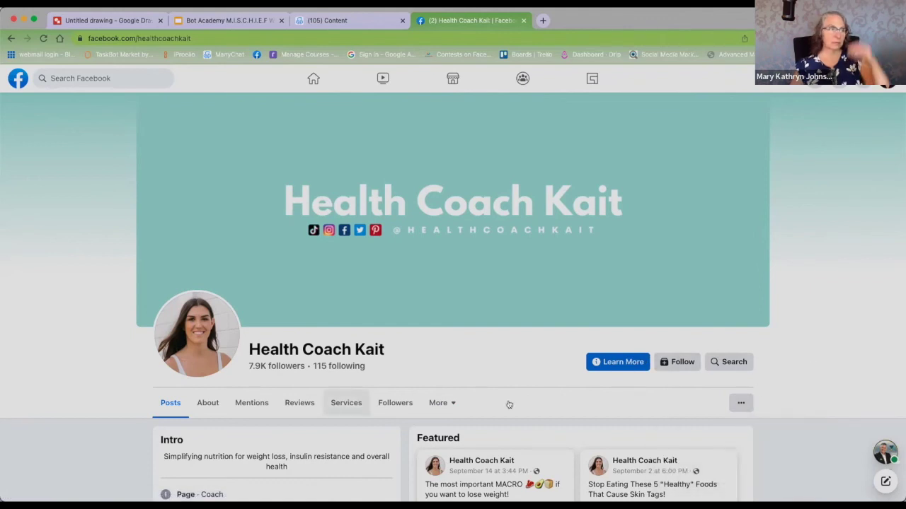
{"action": "scroll", "coordinate": [785, 390], "scroll_direction": "down", "scroll_amount": 5}
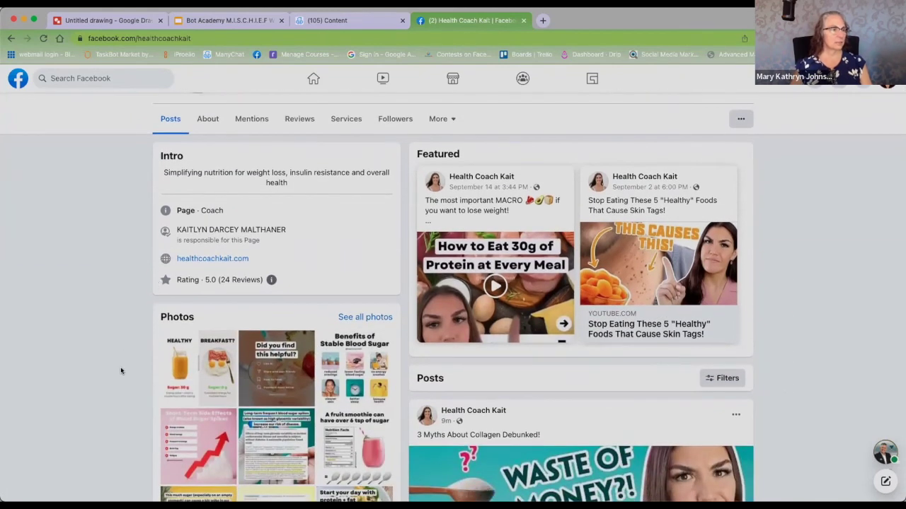
{"action": "scroll", "coordinate": [141, 369], "scroll_direction": "down", "scroll_amount": 6}
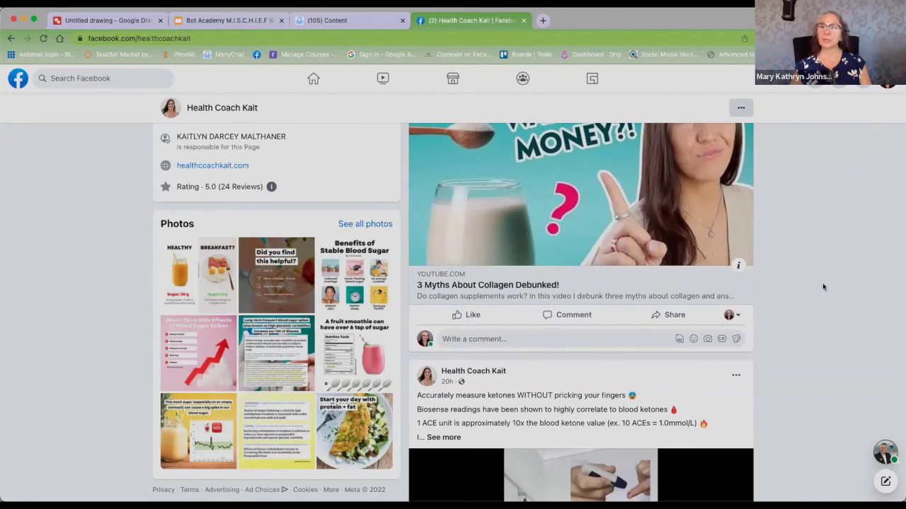
{"action": "scroll", "coordinate": [824, 286], "scroll_direction": "up", "scroll_amount": 10}
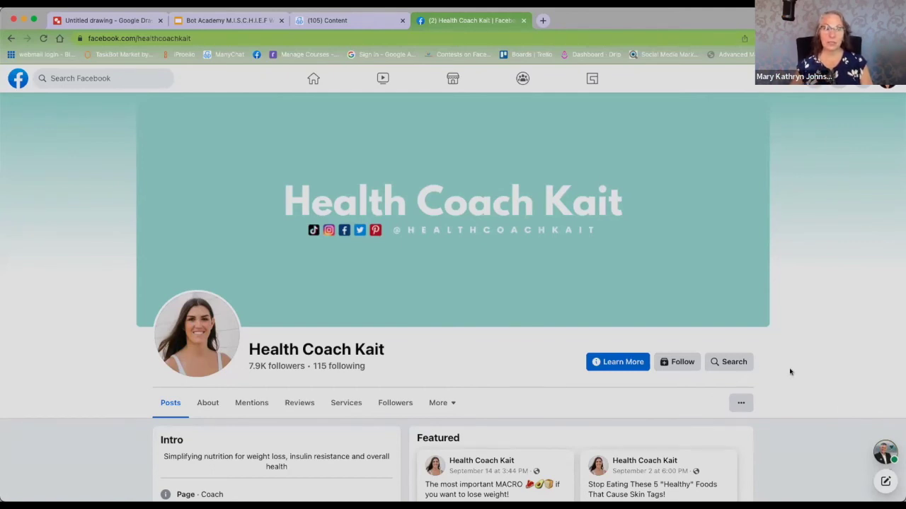
Step: Return to the page results, open the second health coach's page and examine its intro and posts
{"action": "left_click", "coordinate": [11, 38]}
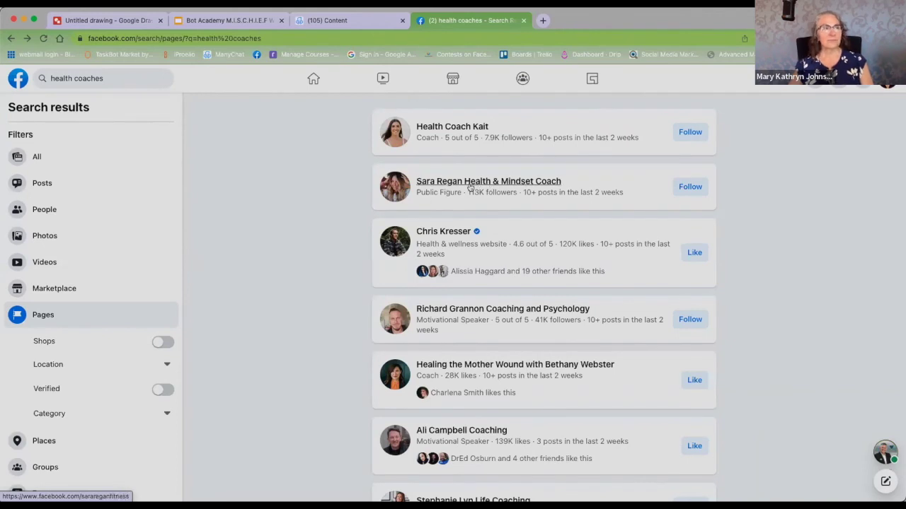
{"action": "mouse_move", "coordinate": [383, 202]}
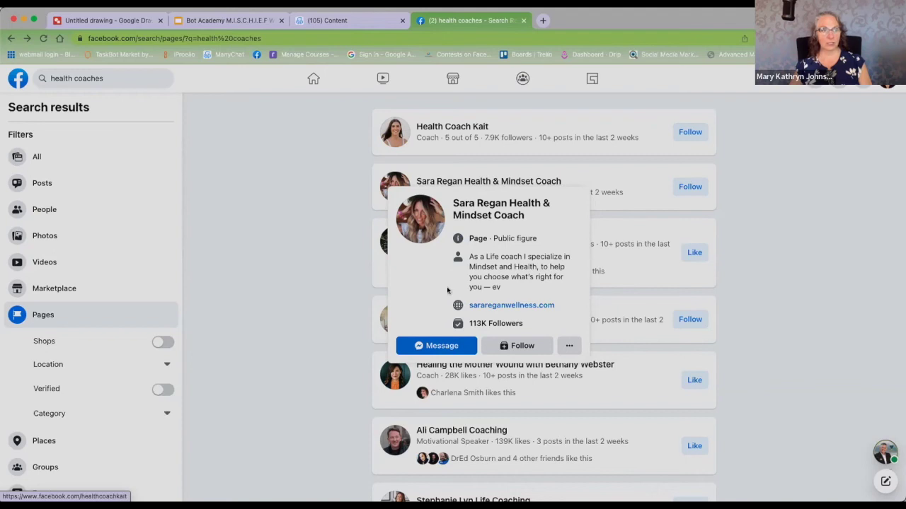
{"action": "mouse_move", "coordinate": [443, 127]}
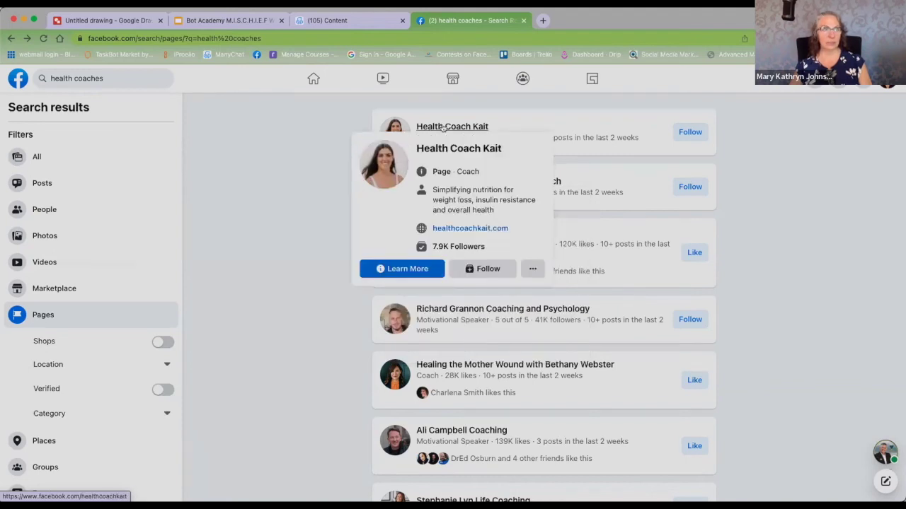
{"action": "left_click", "coordinate": [455, 182]}
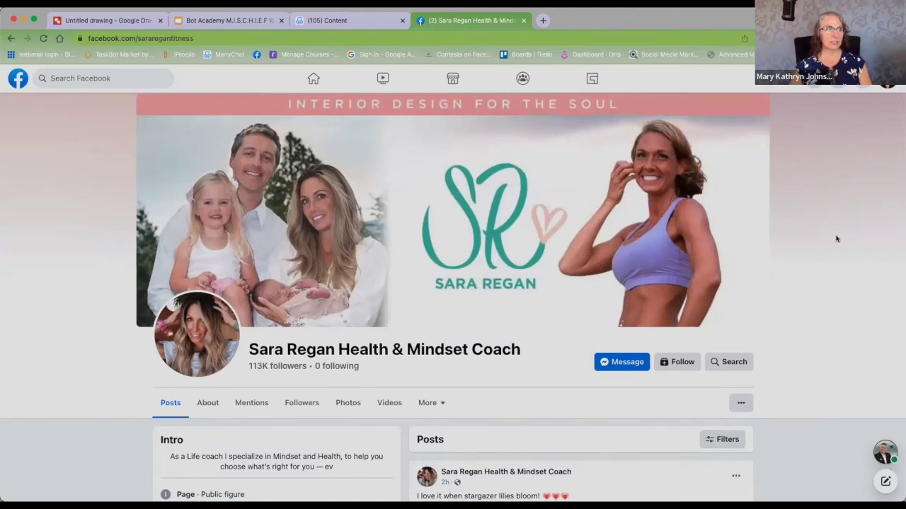
{"action": "scroll", "coordinate": [835, 240], "scroll_direction": "down", "scroll_amount": 5}
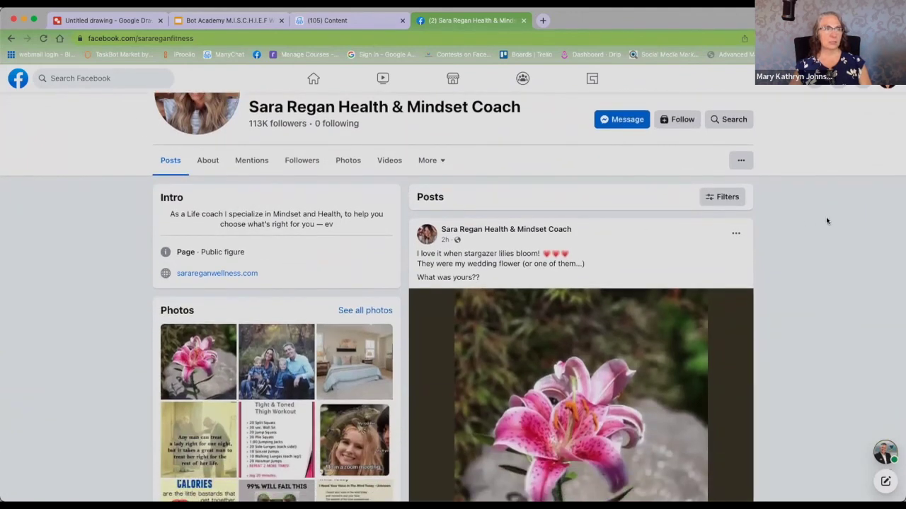
{"action": "scroll", "coordinate": [827, 220], "scroll_direction": "down", "scroll_amount": 7}
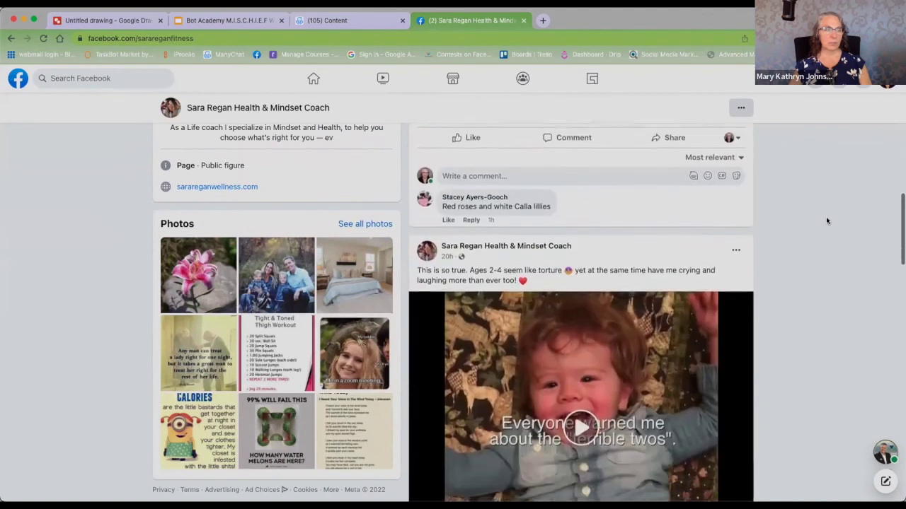
{"action": "scroll", "coordinate": [827, 221], "scroll_direction": "up", "scroll_amount": 6}
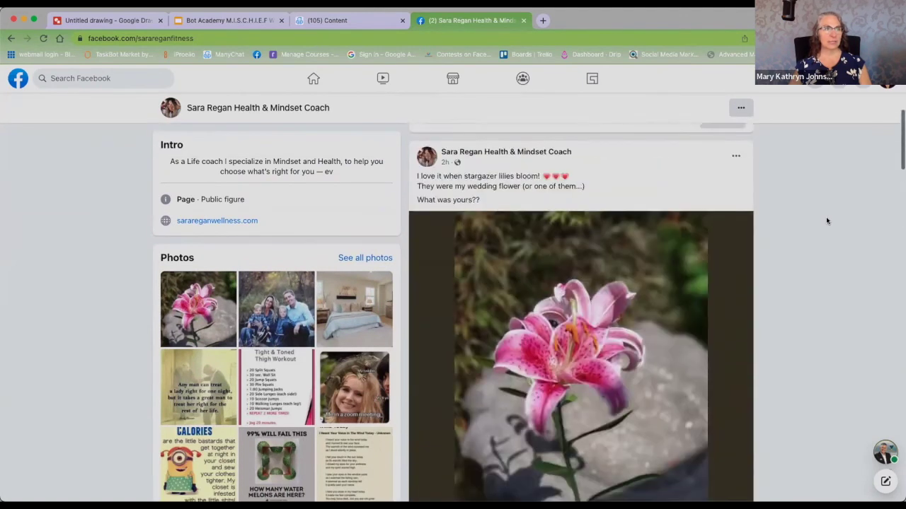
{"action": "scroll", "coordinate": [825, 216], "scroll_direction": "up", "scroll_amount": 5}
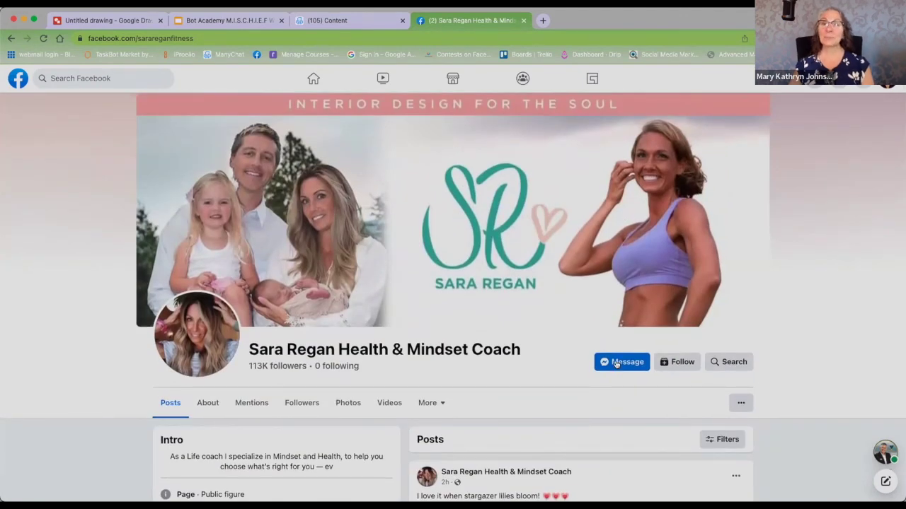
Step: Open a chat with the second coach's page and start a message greeting the coach and team, followed by "~ I am enjoying"
{"action": "left_click", "coordinate": [615, 364]}
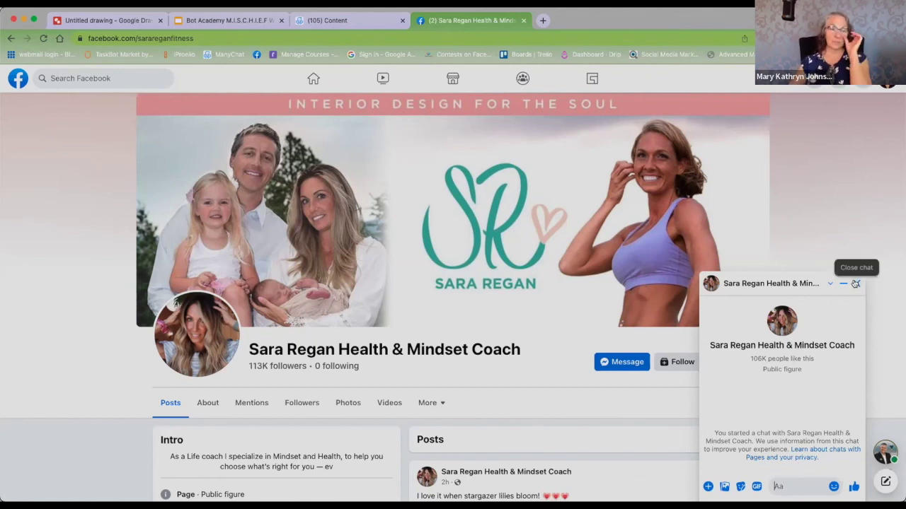
{"action": "left_click", "coordinate": [790, 486]}
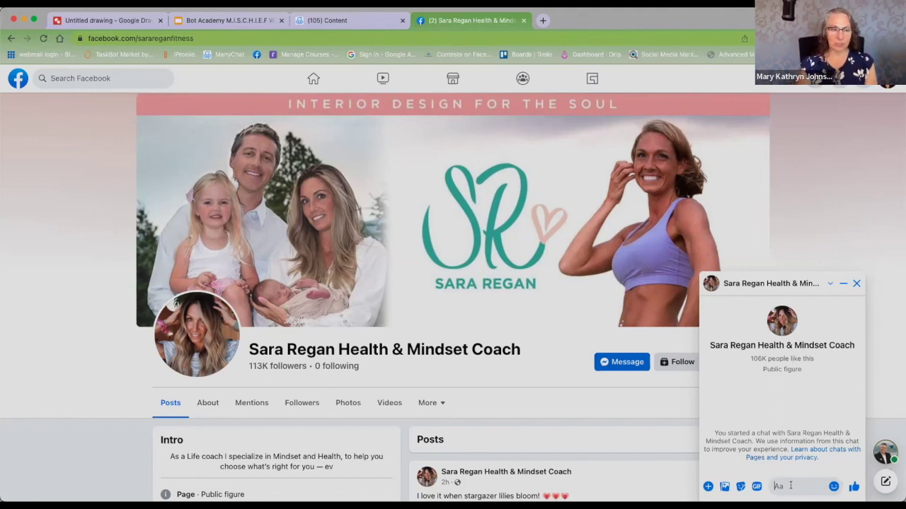
{"action": "type", "text": "Hey"}
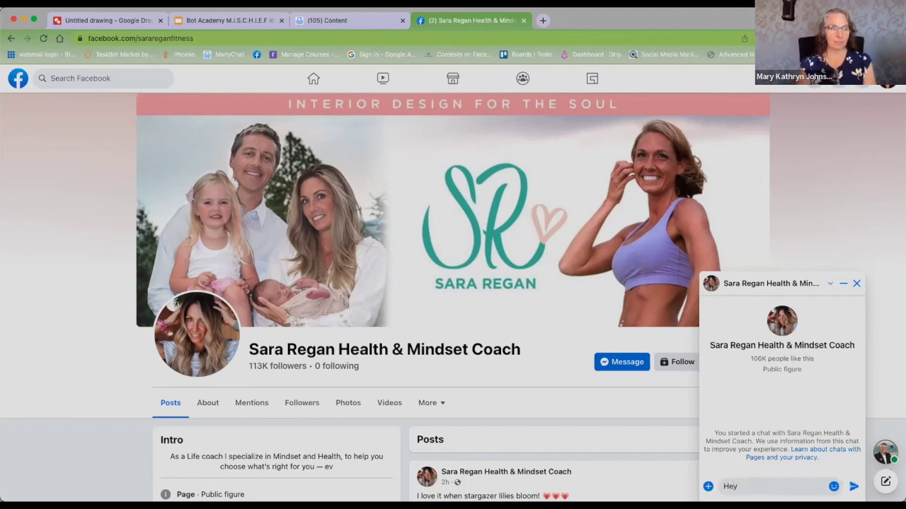
{"action": "type", "text": " Sara and team"}
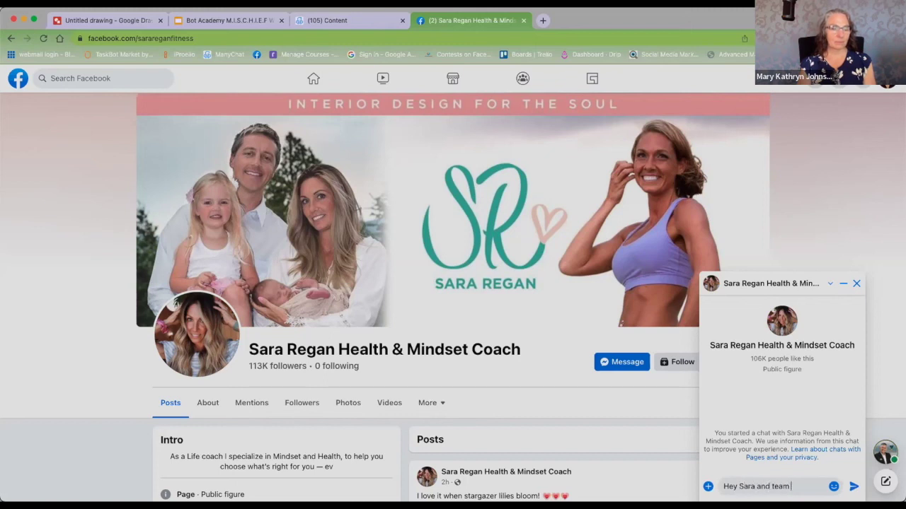
{"action": "type", "text": " ~ I am enjoying"}
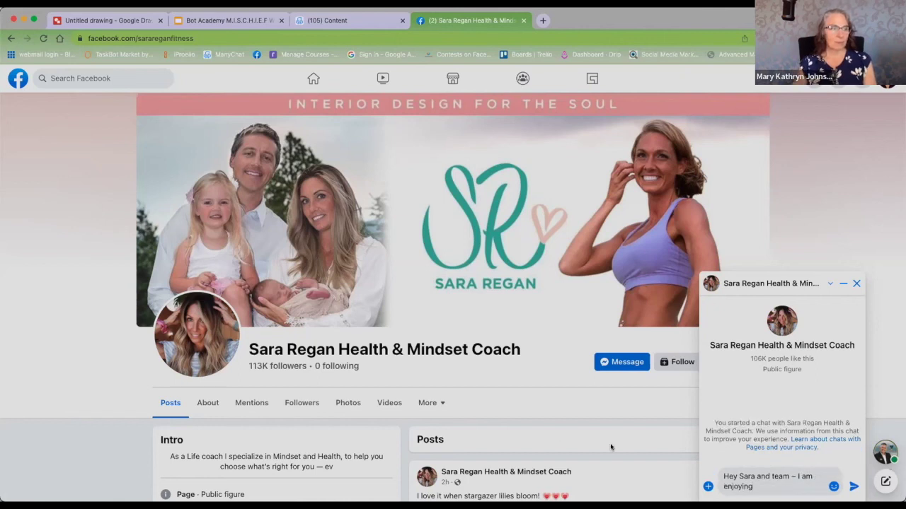
Step: Examine the coach's recent posts for content to mention in the message
{"action": "scroll", "coordinate": [611, 447], "scroll_direction": "down", "scroll_amount": 5}
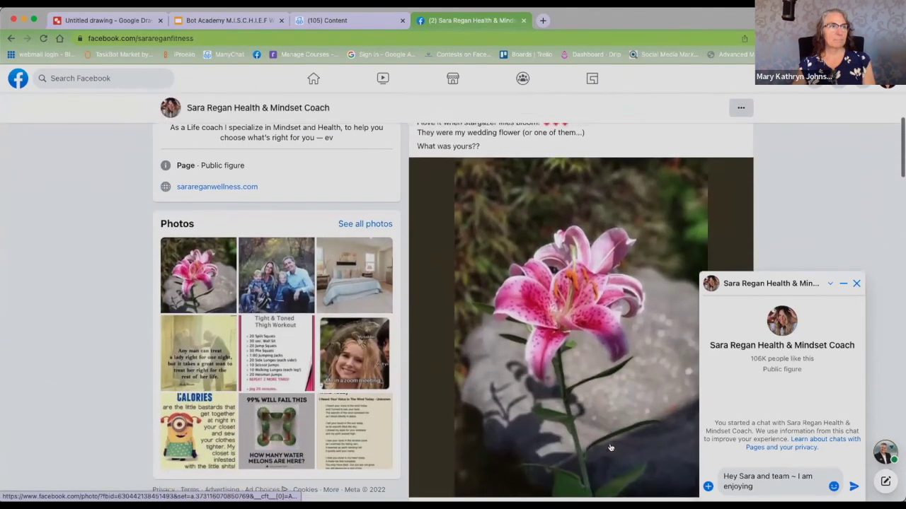
{"action": "scroll", "coordinate": [610, 447], "scroll_direction": "down", "scroll_amount": 7}
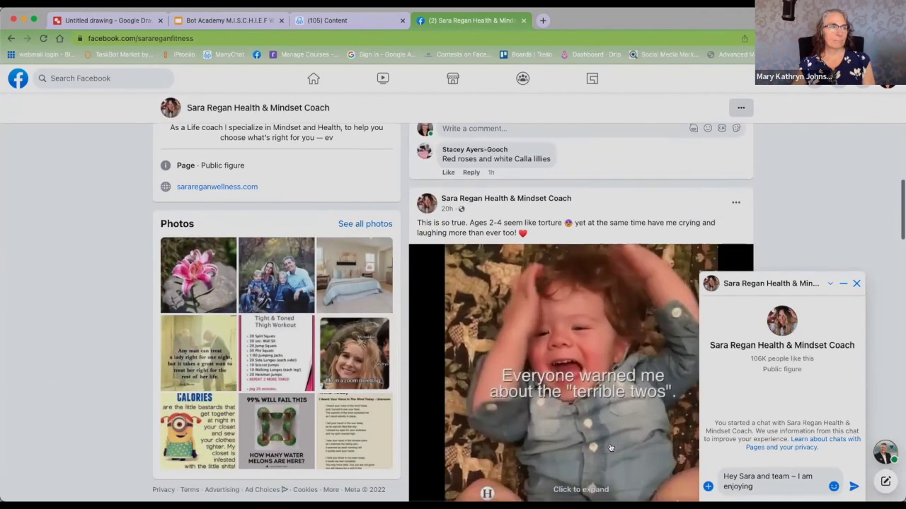
{"action": "scroll", "coordinate": [611, 447], "scroll_direction": "down", "scroll_amount": 8}
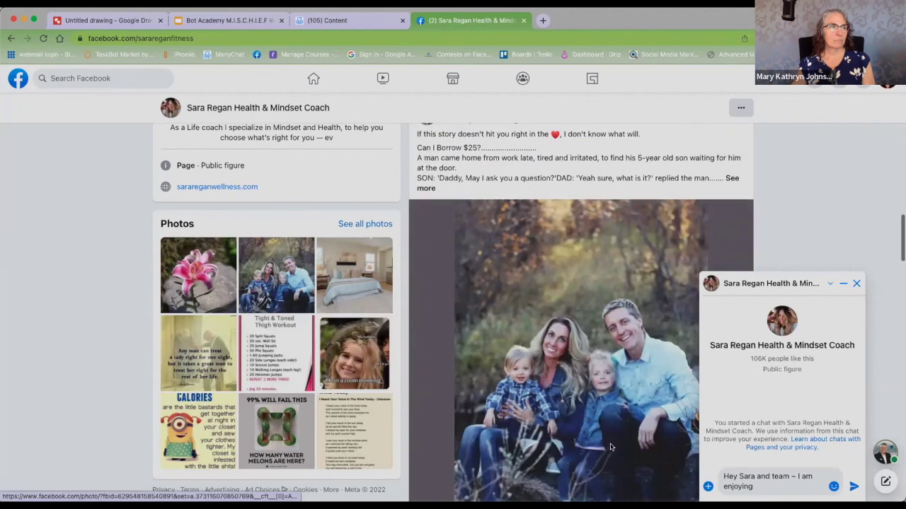
{"action": "scroll", "coordinate": [611, 447], "scroll_direction": "down", "scroll_amount": 8}
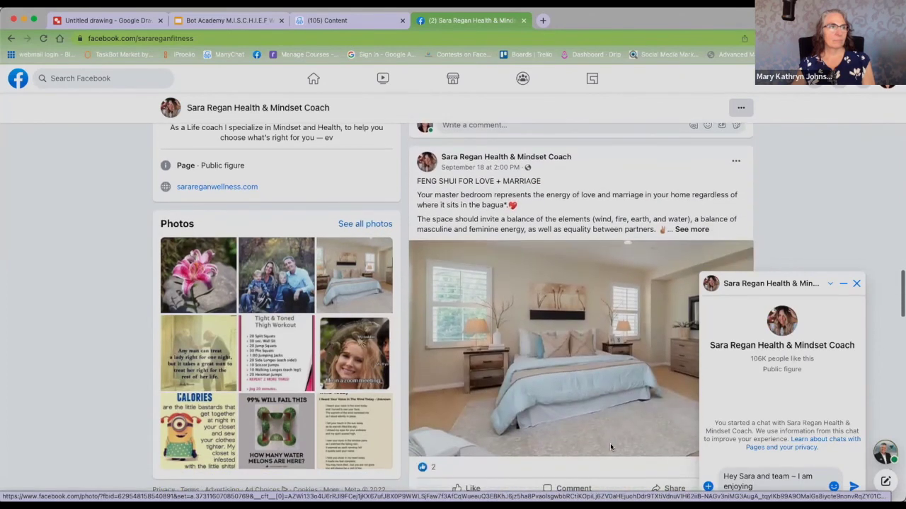
{"action": "scroll", "coordinate": [611, 447], "scroll_direction": "down", "scroll_amount": 9}
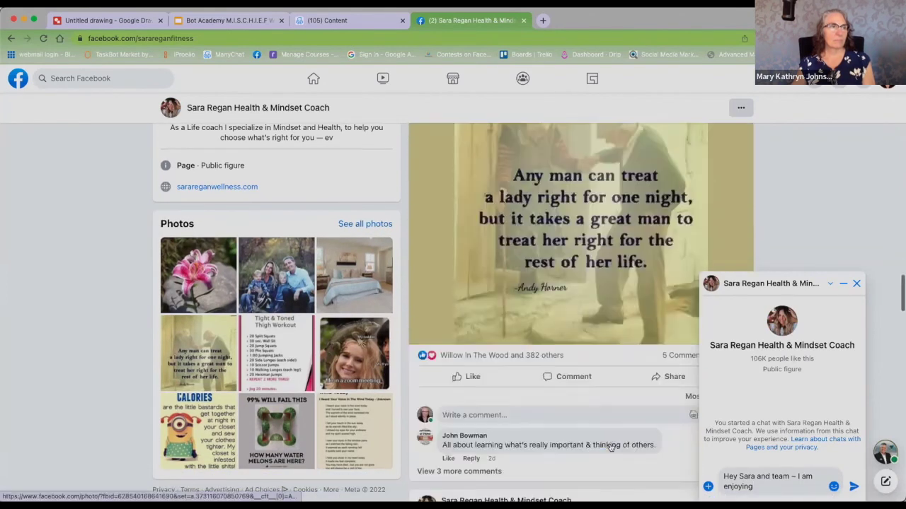
{"action": "scroll", "coordinate": [611, 448], "scroll_direction": "down", "scroll_amount": 7}
{"action": "scroll", "coordinate": [610, 448], "scroll_direction": "up", "scroll_amount": 18}
{"action": "scroll", "coordinate": [610, 448], "scroll_direction": "up", "scroll_amount": 15}
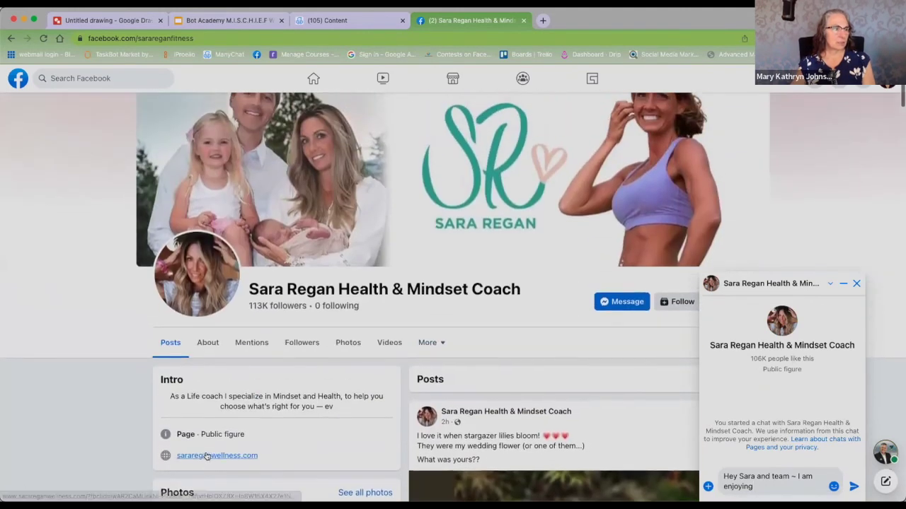
Step: Try to open the coach's website from the page intro, retry the link once, and return to the Facebook page
{"action": "left_click", "coordinate": [207, 457]}
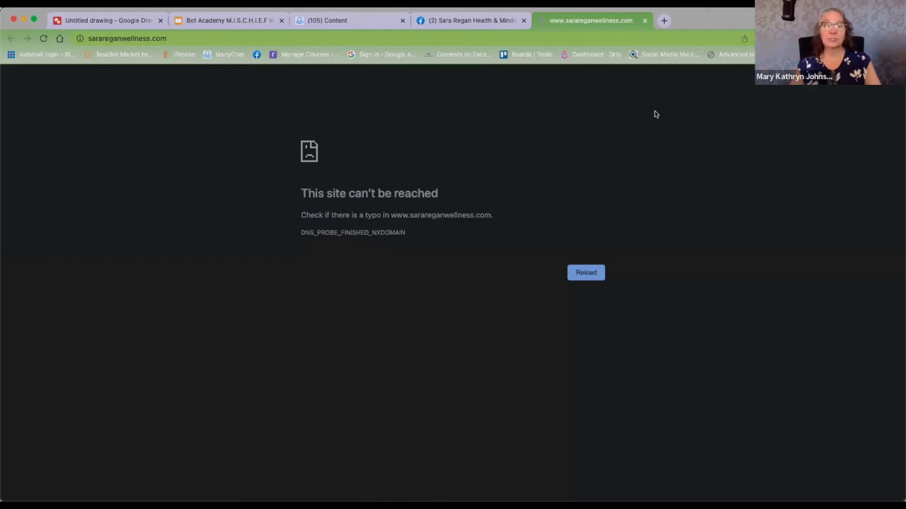
{"action": "left_click", "coordinate": [646, 21]}
{"action": "left_click", "coordinate": [206, 455]}
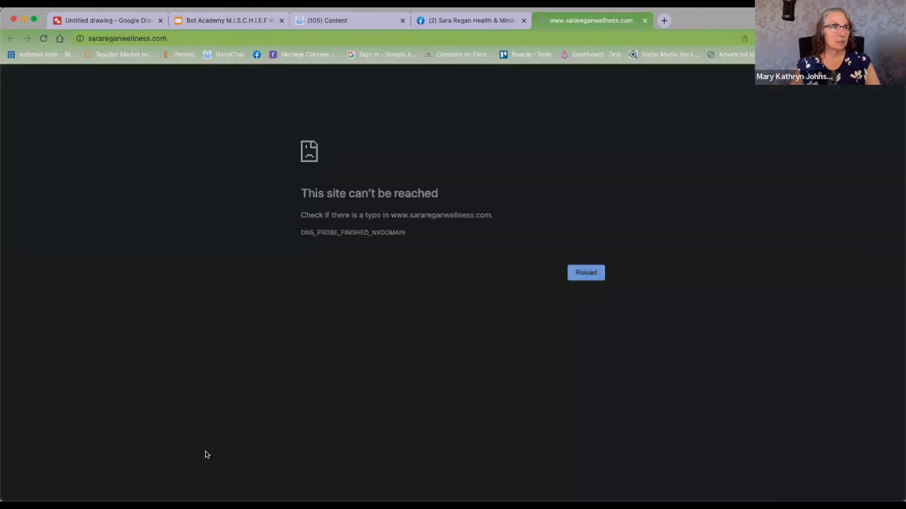
{"action": "left_click", "coordinate": [645, 21]}
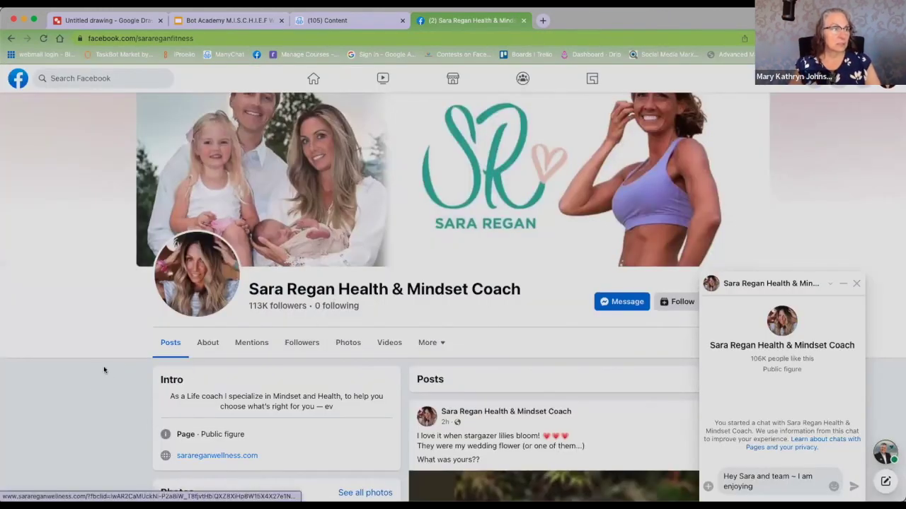
Step: View the page's contact and basic info, try its website link, and return to the Facebook page
{"action": "scroll", "coordinate": [103, 366], "scroll_direction": "down", "scroll_amount": 4}
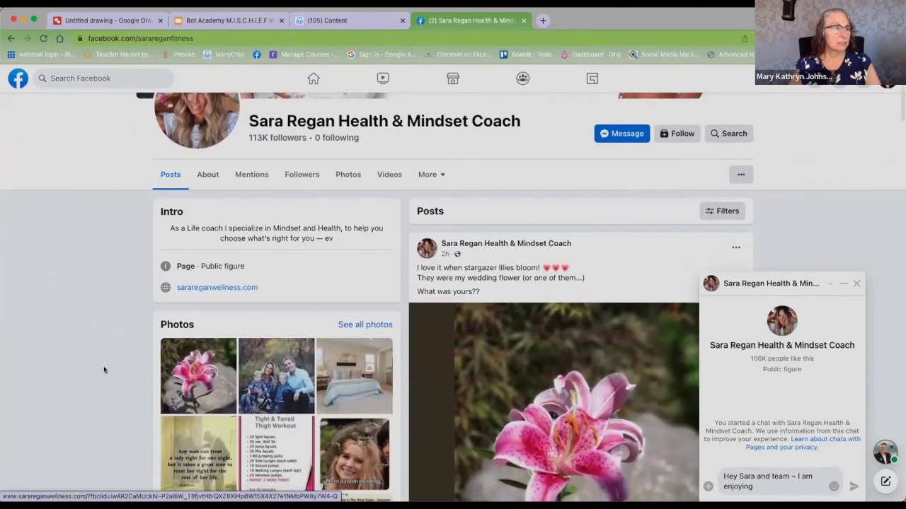
{"action": "left_click", "coordinate": [207, 174]}
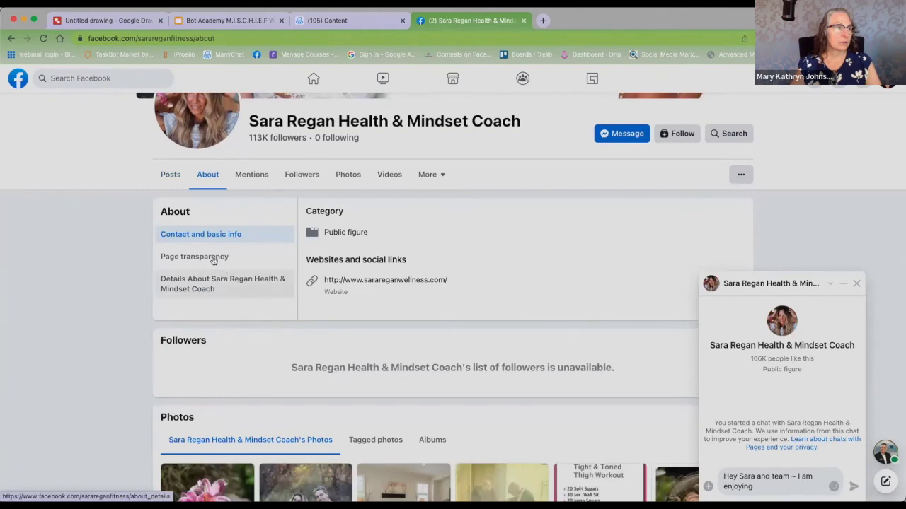
{"action": "left_click", "coordinate": [371, 279]}
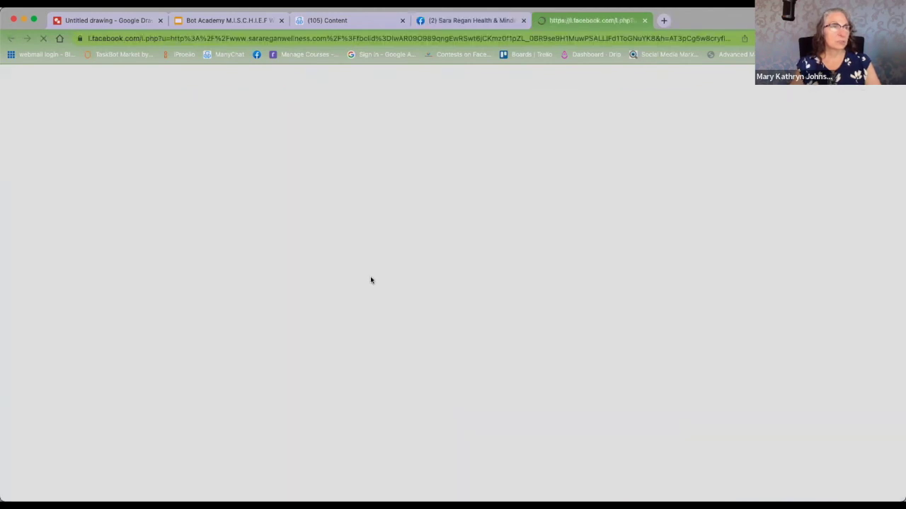
{"action": "left_click", "coordinate": [645, 20]}
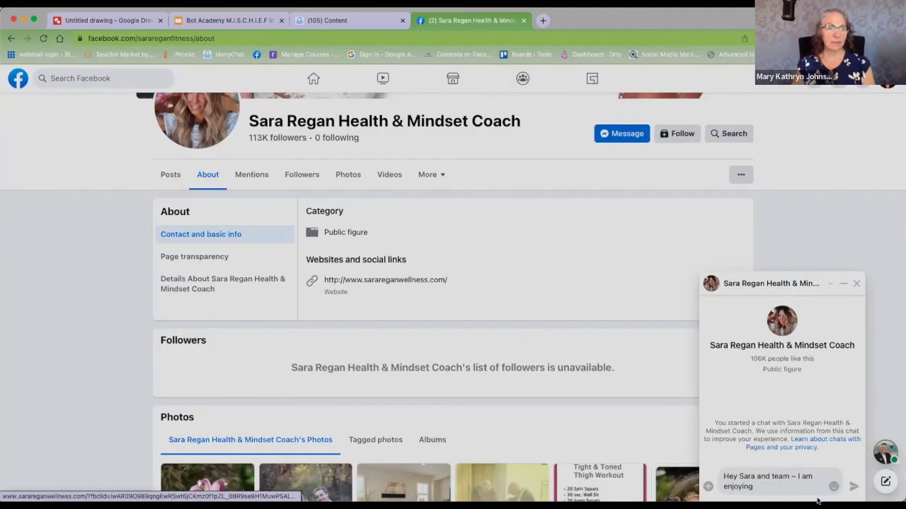
Step: Continue the chat message with "consuming your content, and following some of your wellness prescriptions! Keep it up! Thanks"
{"action": "left_click", "coordinate": [789, 488]}
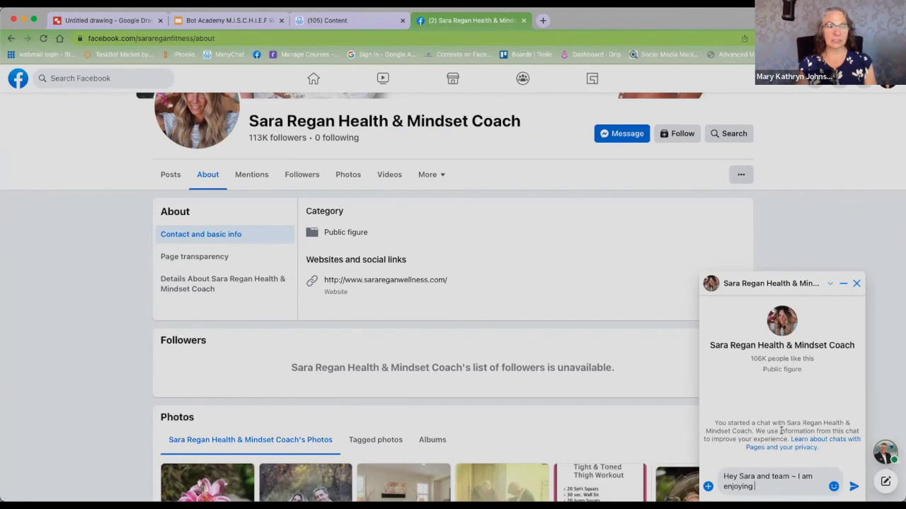
{"action": "type", "text": "consuming your con"}
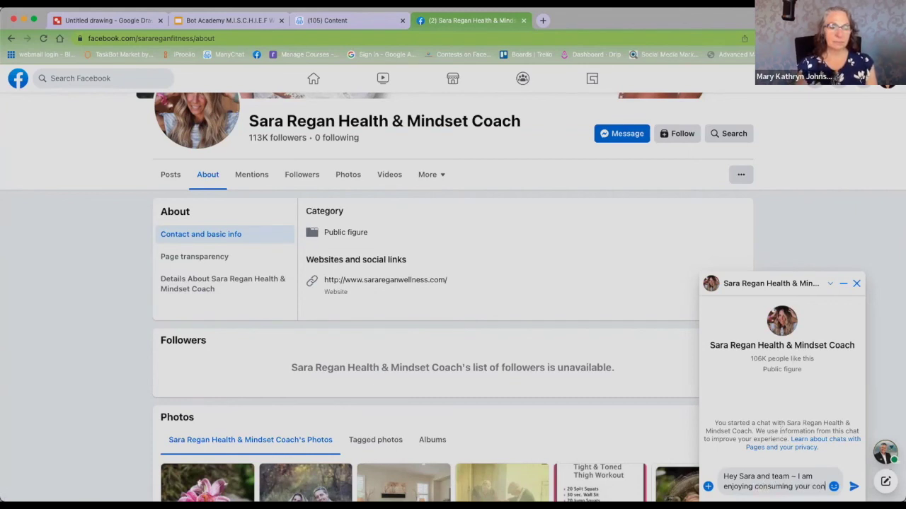
{"action": "type", "text": "tent, and follow"}
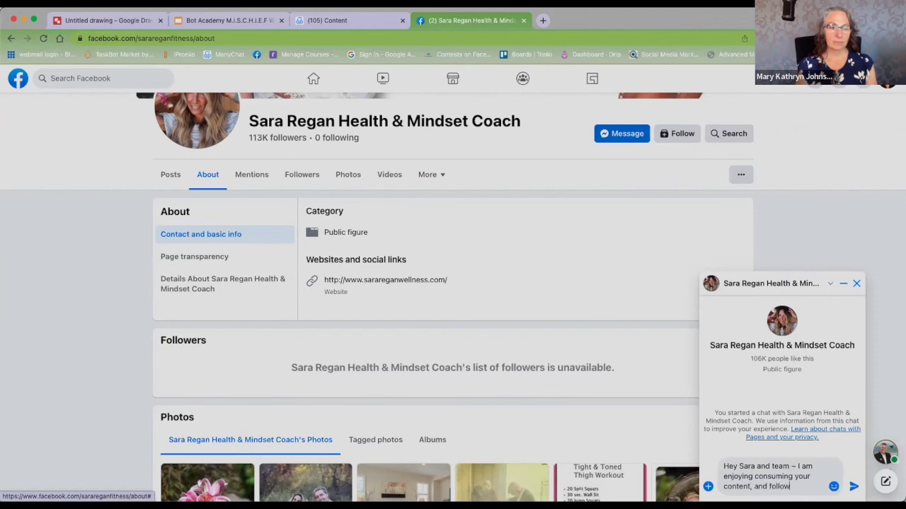
{"action": "type", "text": "ing some of your wellness p"}
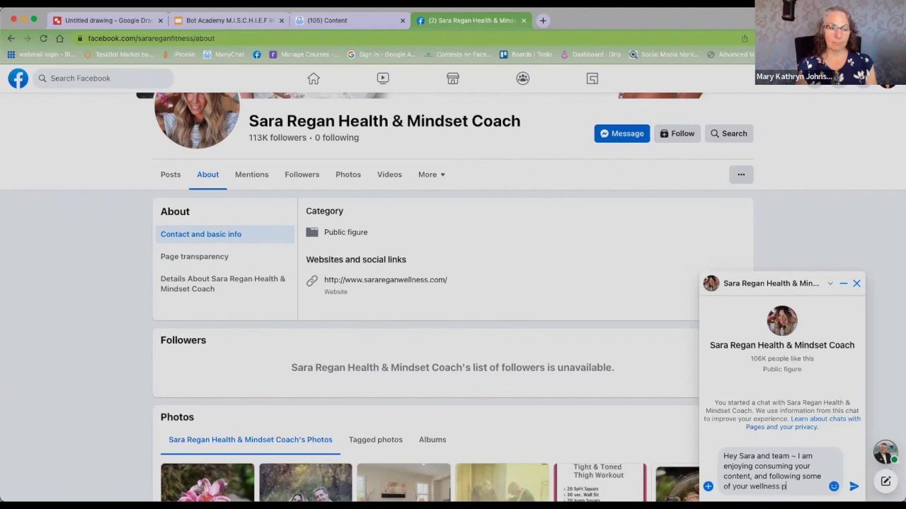
{"action": "type", "text": "rescriptions!"}
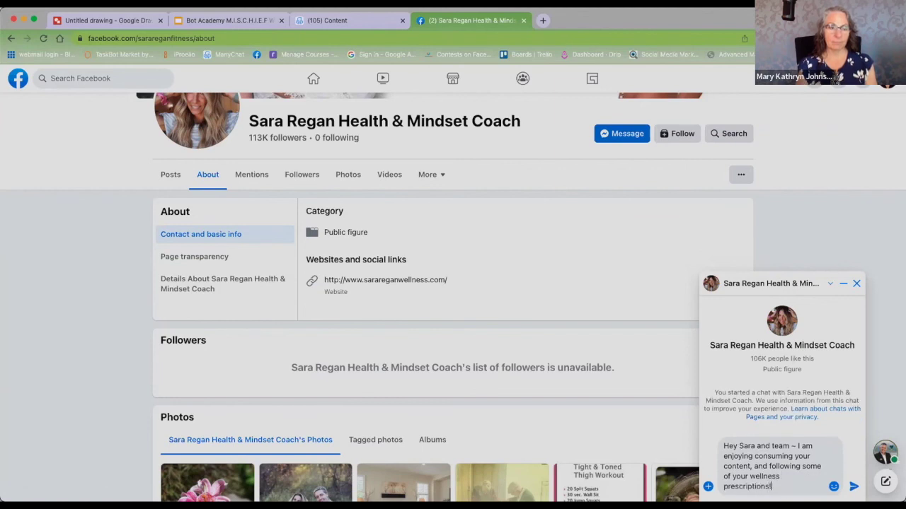
{"action": "type", "text": " Keep "}
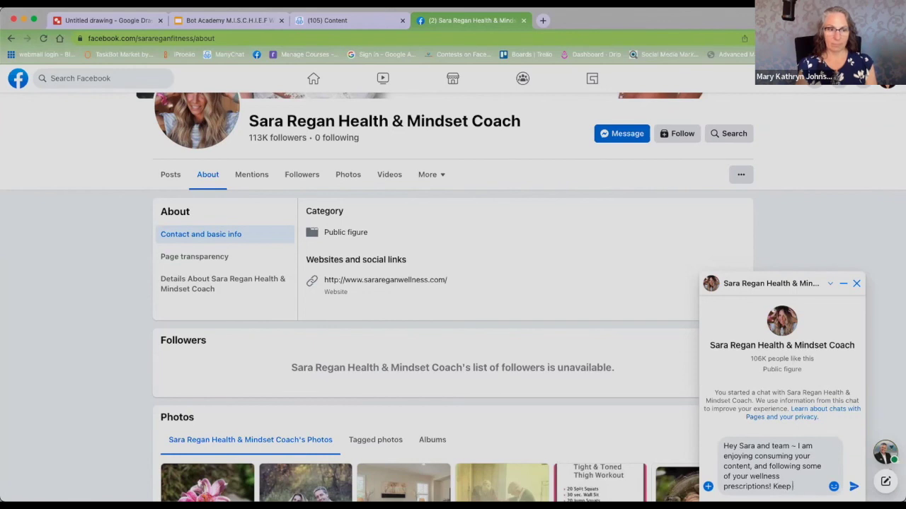
{"action": "type", "text": "it up! Th"}
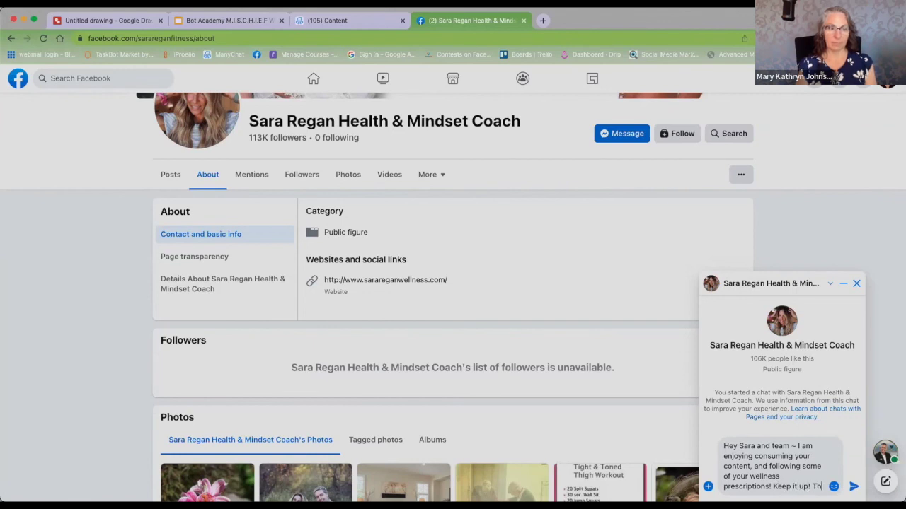
{"action": "type", "text": "anks"}
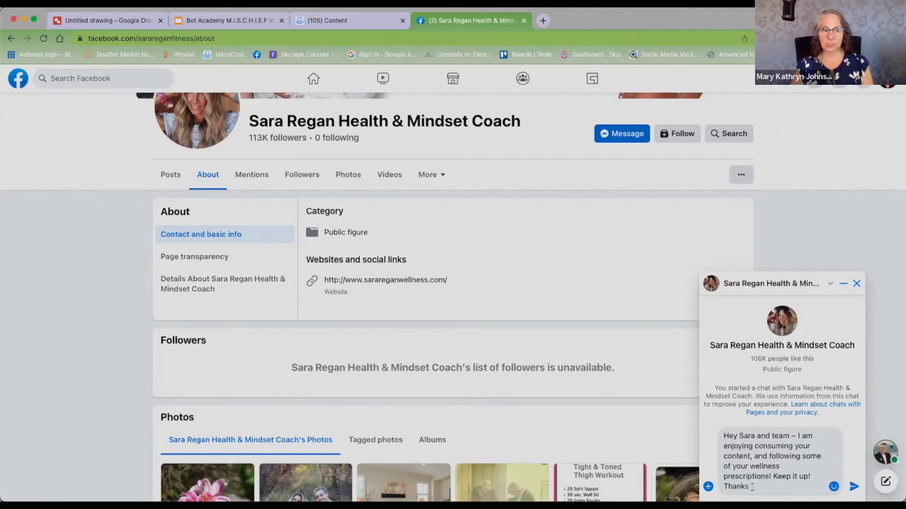
Step: Delete the entire unsent message draft and close the coach's chat
{"action": "left_click_drag", "start_coordinate": [749, 484], "coordinate": [709, 419]}
{"action": "key", "text": "BackSpace"}
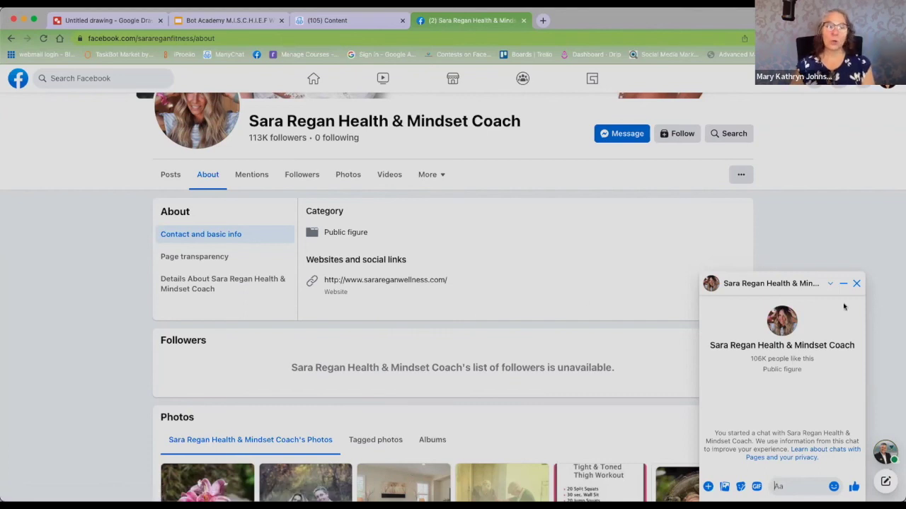
{"action": "left_click", "coordinate": [856, 284]}
Step: Return to the page results, open the third result's page, dismiss its chat and examine its header and About details
{"action": "key", "text": "super+bracketleft"}
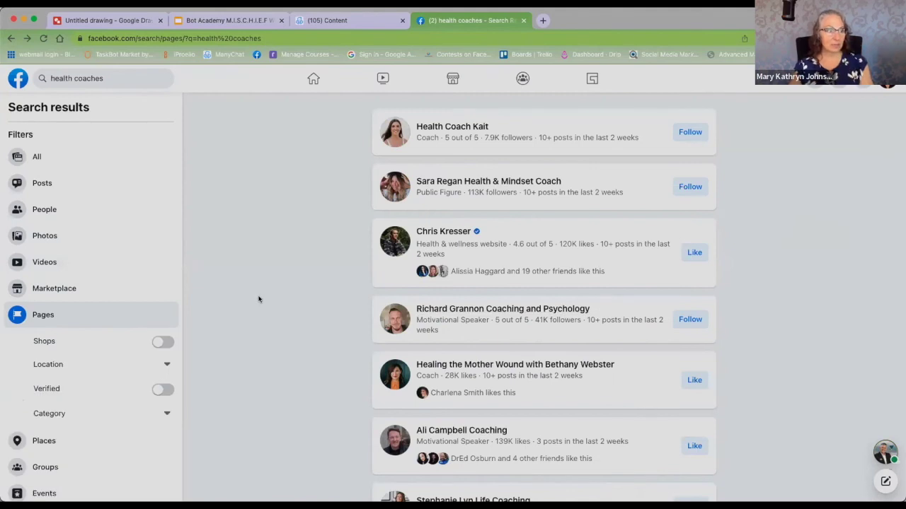
{"action": "left_click", "coordinate": [442, 233]}
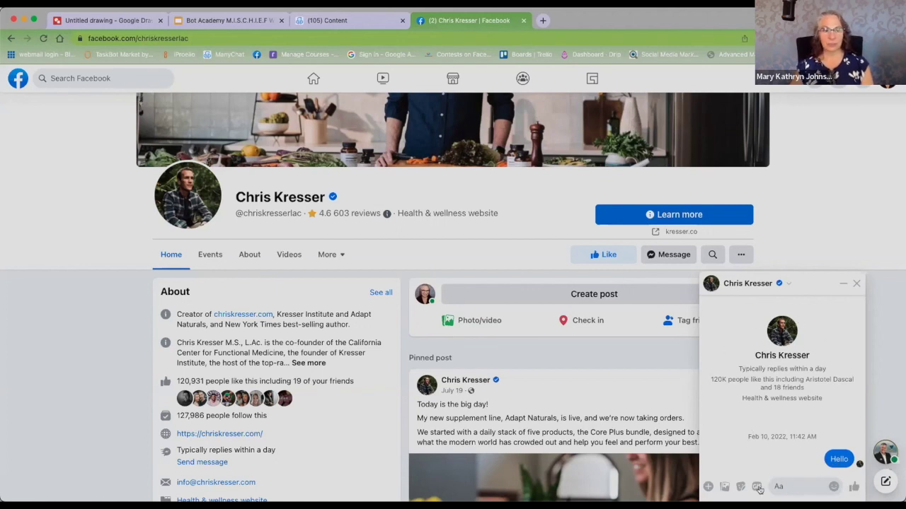
{"action": "left_click", "coordinate": [856, 284]}
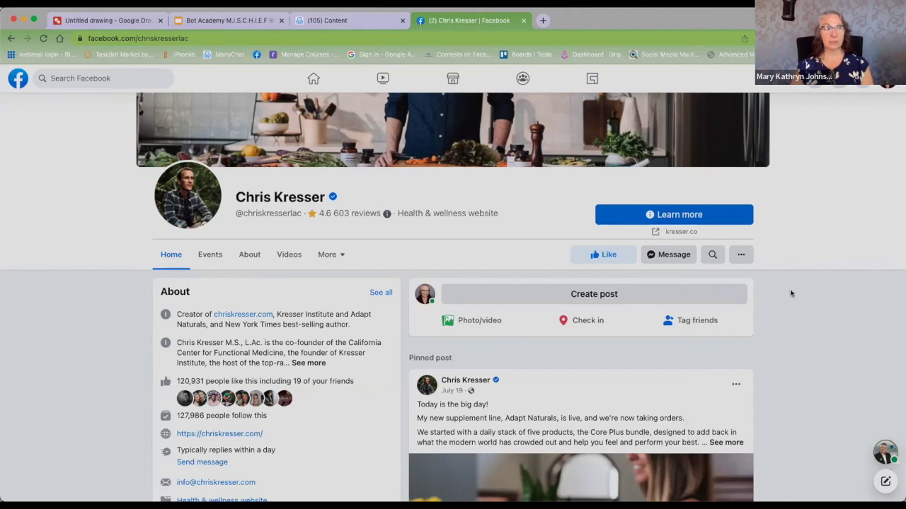
{"action": "scroll", "coordinate": [814, 294], "scroll_direction": "up", "scroll_amount": 3}
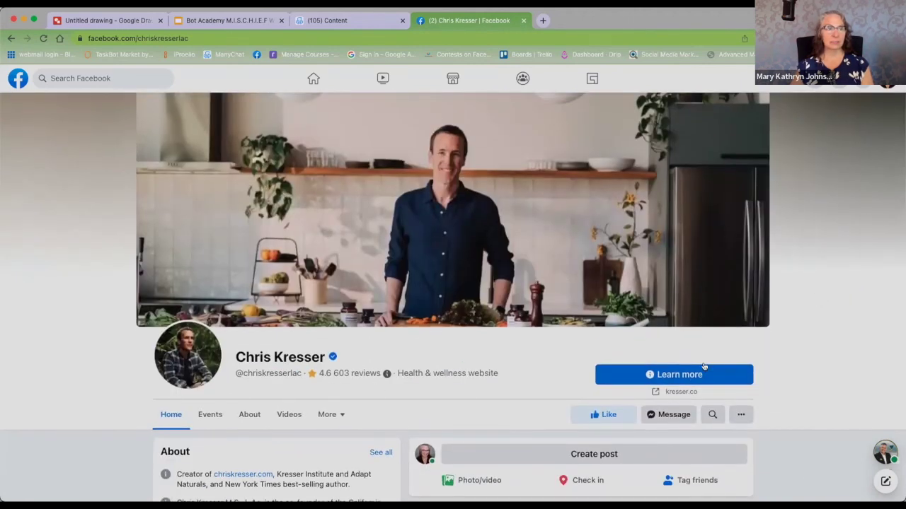
{"action": "scroll", "coordinate": [803, 387], "scroll_direction": "down", "scroll_amount": 1}
{"action": "scroll", "coordinate": [802, 388], "scroll_direction": "down", "scroll_amount": 5}
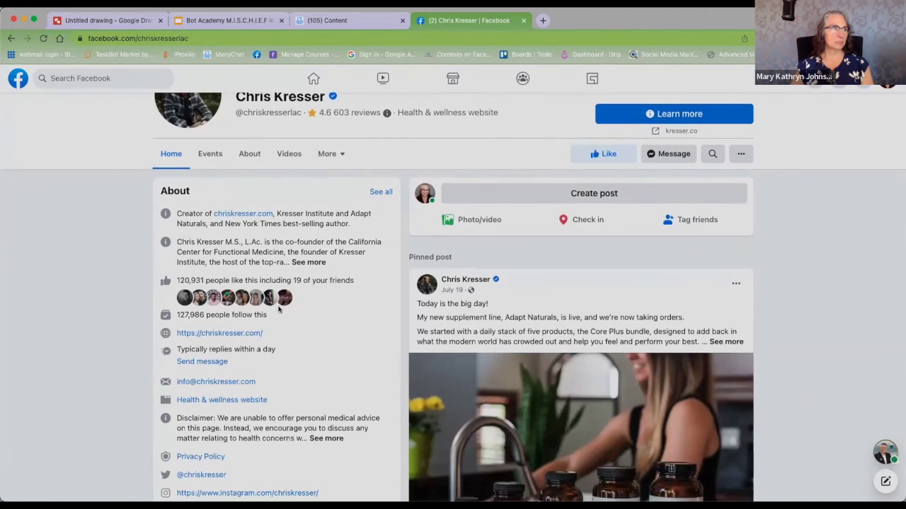
Step: Open the website linked in the page's About description and examine its home page offers, articles and podcast episodes
{"action": "left_click", "coordinate": [237, 214]}
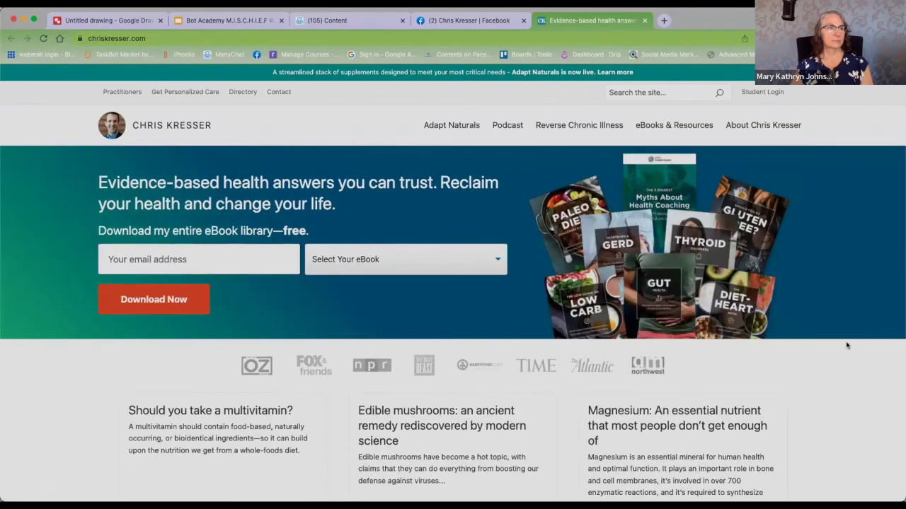
{"action": "scroll", "coordinate": [842, 343], "scroll_direction": "down", "scroll_amount": 5}
{"action": "scroll", "coordinate": [842, 343], "scroll_direction": "down", "scroll_amount": 15}
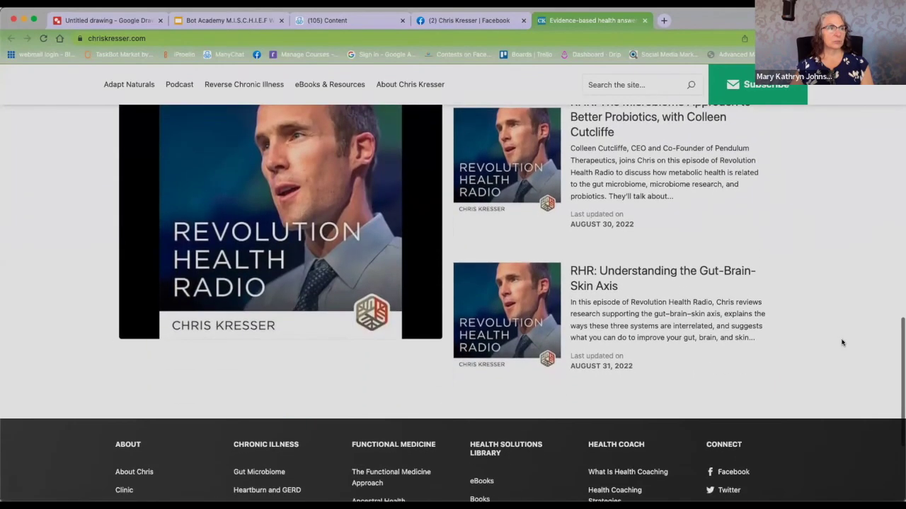
{"action": "scroll", "coordinate": [842, 343], "scroll_direction": "up", "scroll_amount": 15}
{"action": "scroll", "coordinate": [842, 343], "scroll_direction": "down", "scroll_amount": 3}
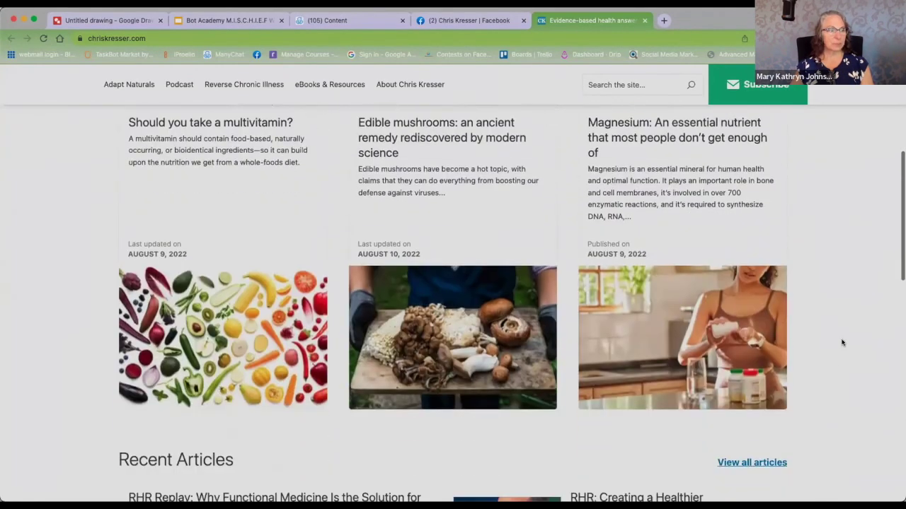
Step: Return to the top of the website's home page and close the site to get back to the Facebook page
{"action": "scroll", "coordinate": [842, 343], "scroll_direction": "up", "scroll_amount": 2}
{"action": "scroll", "coordinate": [842, 343], "scroll_direction": "up", "scroll_amount": 5}
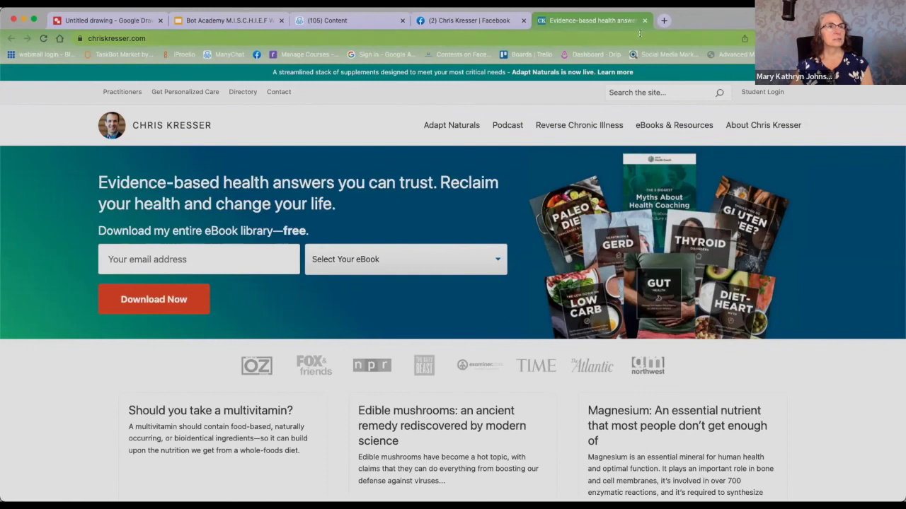
{"action": "key", "text": "super+w"}
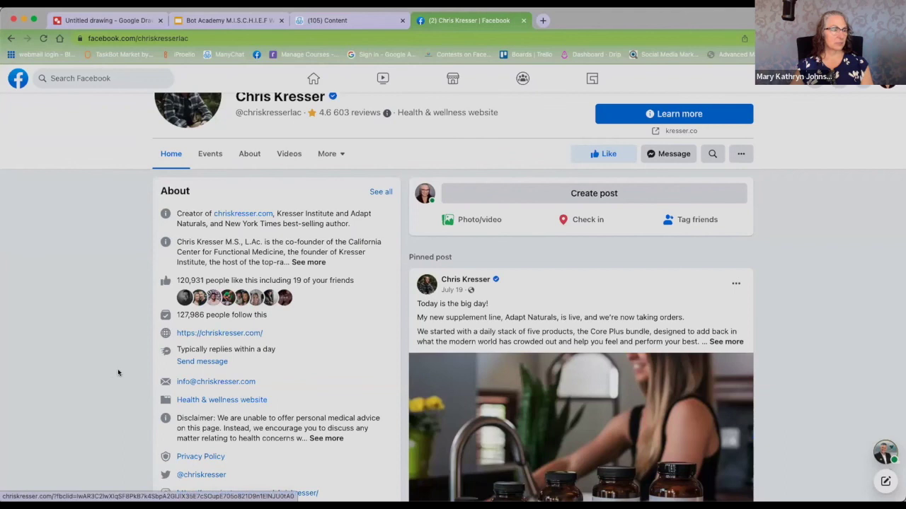
Step: Examine the Facebook page's About details, pinned post and recent posts
{"action": "scroll", "coordinate": [119, 372], "scroll_direction": "down", "scroll_amount": 5}
{"action": "scroll", "coordinate": [118, 373], "scroll_direction": "up", "scroll_amount": 3}
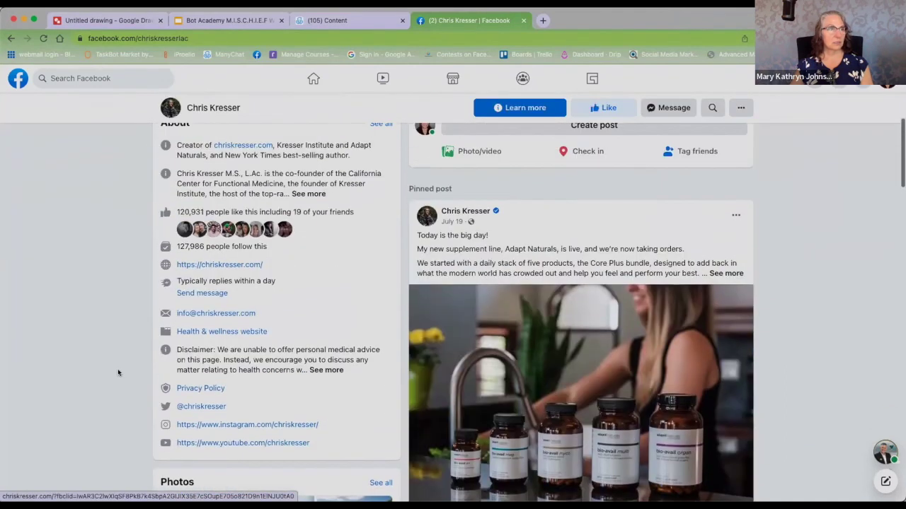
{"action": "scroll", "coordinate": [118, 373], "scroll_direction": "down", "scroll_amount": 6}
{"action": "scroll", "coordinate": [117, 369], "scroll_direction": "up", "scroll_amount": 7}
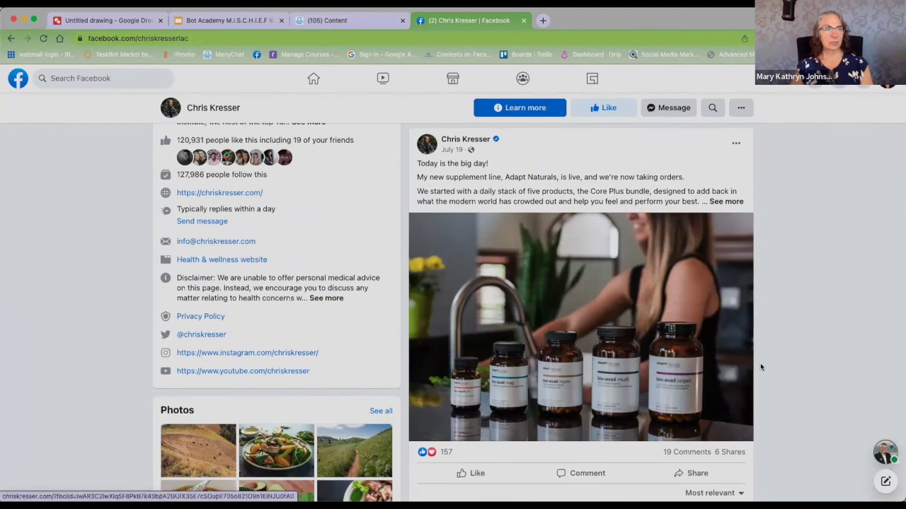
{"action": "scroll", "coordinate": [784, 358], "scroll_direction": "down", "scroll_amount": 1}
{"action": "scroll", "coordinate": [784, 358], "scroll_direction": "down", "scroll_amount": 10}
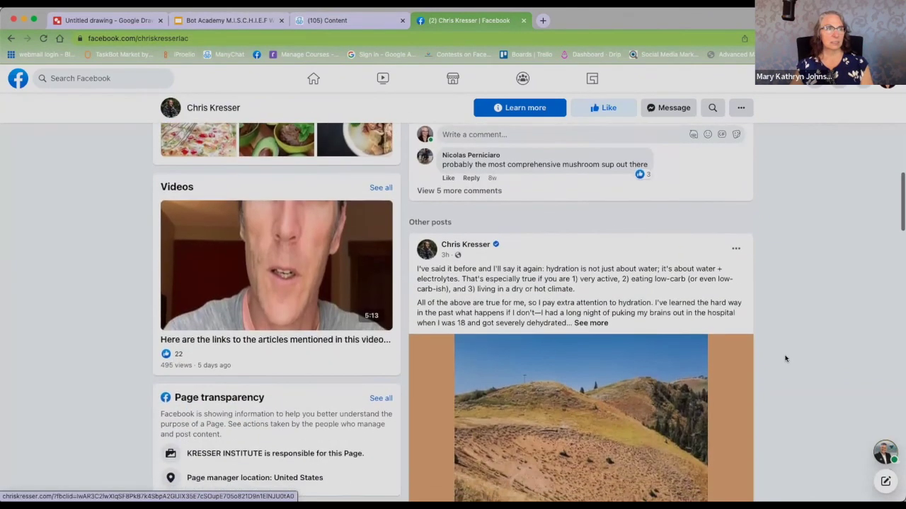
{"action": "scroll", "coordinate": [785, 358], "scroll_direction": "down", "scroll_amount": 15}
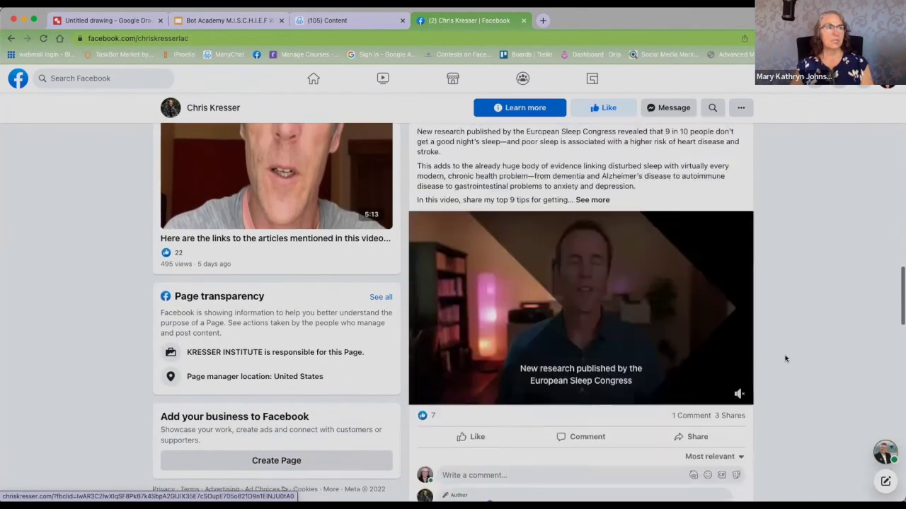
{"action": "scroll", "coordinate": [785, 359], "scroll_direction": "down", "scroll_amount": 8}
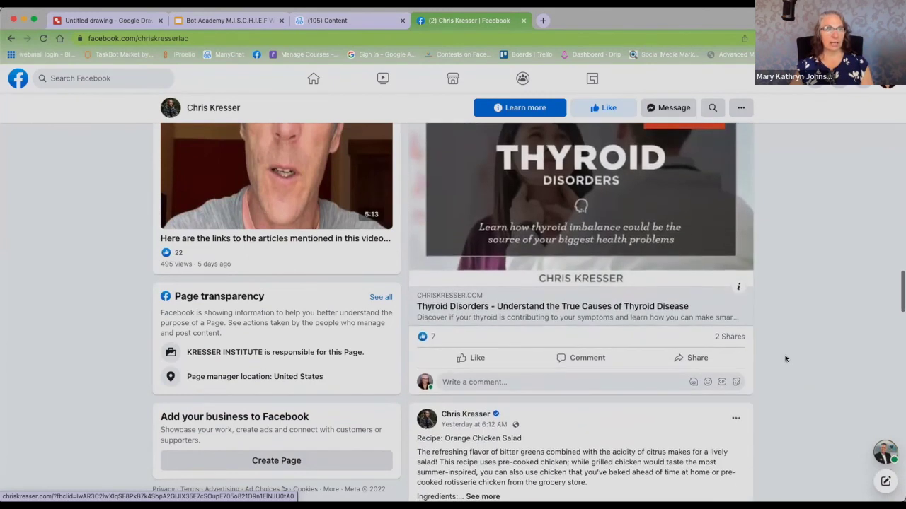
Step: Find the Orange Chicken Salad recipe post and give it a Love reaction
{"action": "scroll", "coordinate": [784, 359], "scroll_direction": "up", "scroll_amount": 3}
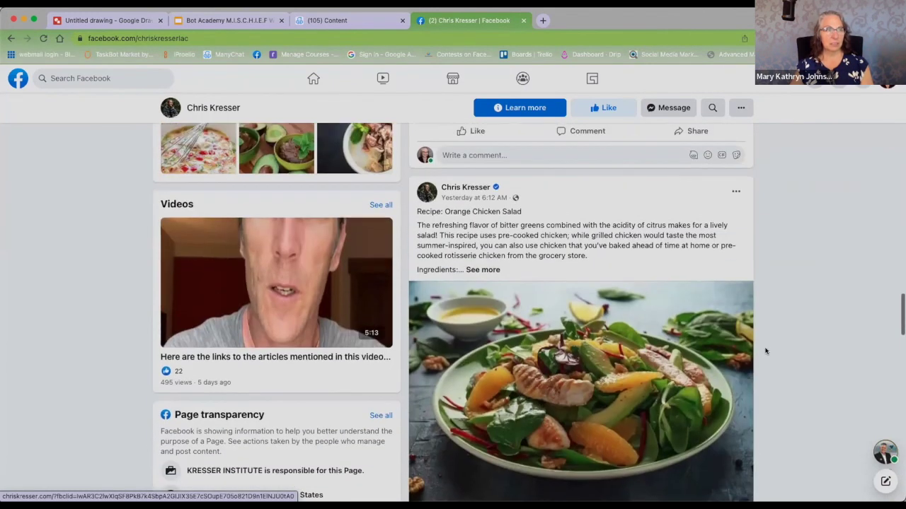
{"action": "scroll", "coordinate": [836, 300], "scroll_direction": "down", "scroll_amount": 4}
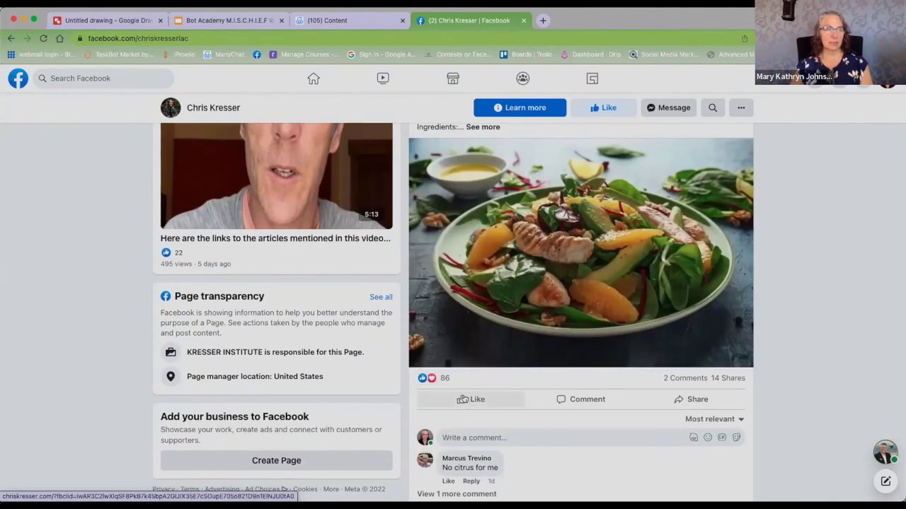
{"action": "mouse_move", "coordinate": [477, 399]}
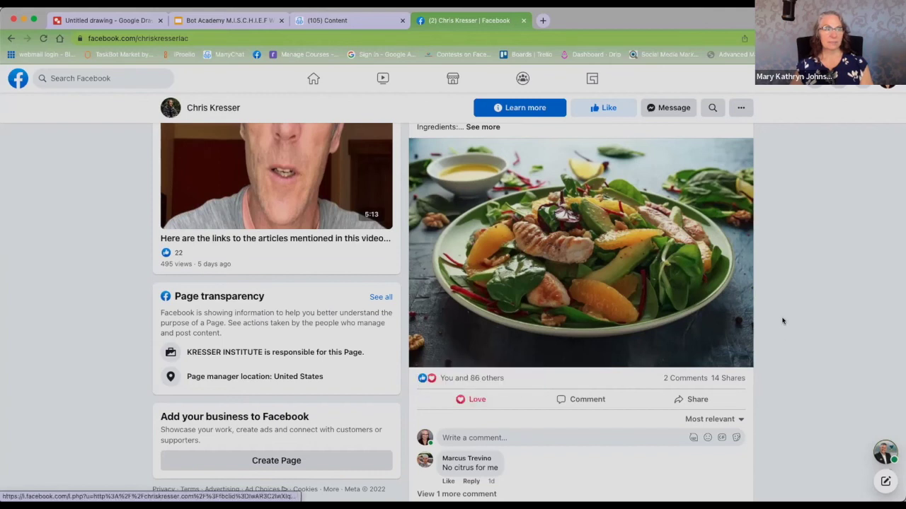
Step: Start a chat message to the page greeting the coach by first name "and Team ~ Just saying", and dismiss the ManyChat group chat
{"action": "scroll", "coordinate": [778, 326], "scroll_direction": "down", "scroll_amount": 10}
{"action": "scroll", "coordinate": [782, 321], "scroll_direction": "up", "scroll_amount": 15}
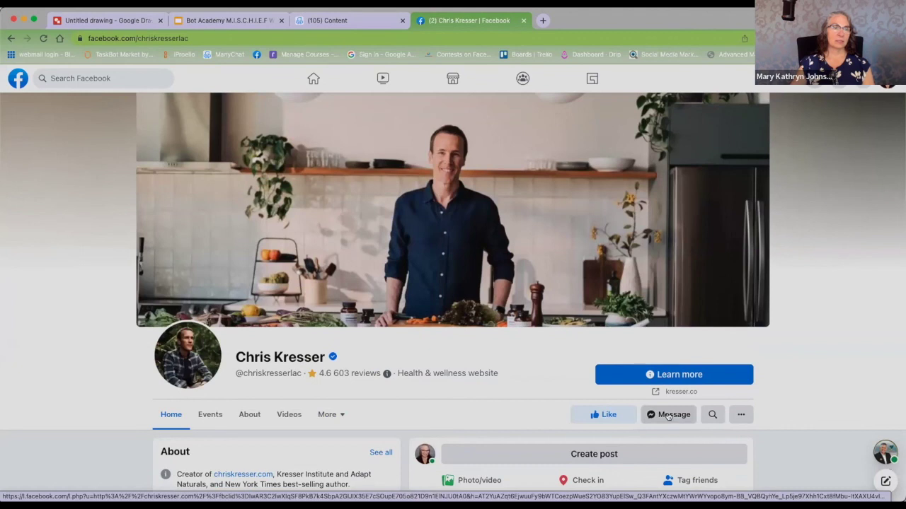
{"action": "left_click", "coordinate": [668, 415]}
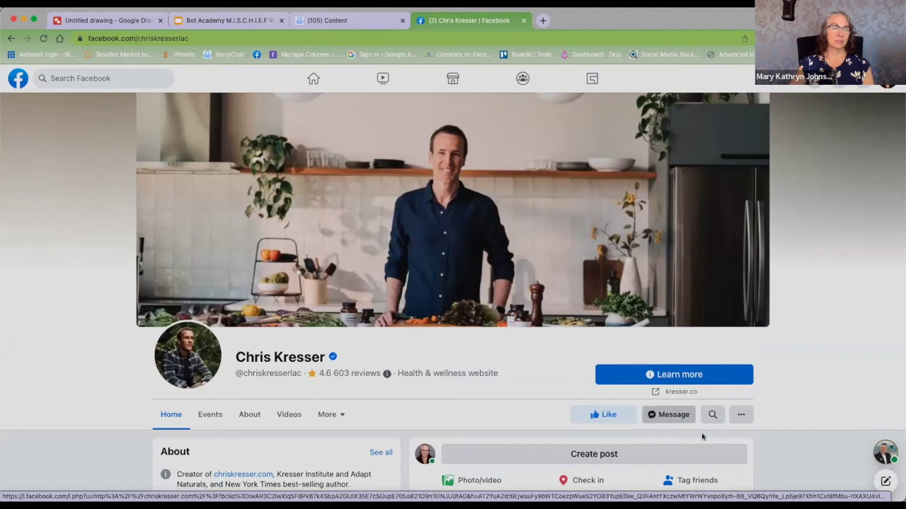
{"action": "type", "text": "Hey"}
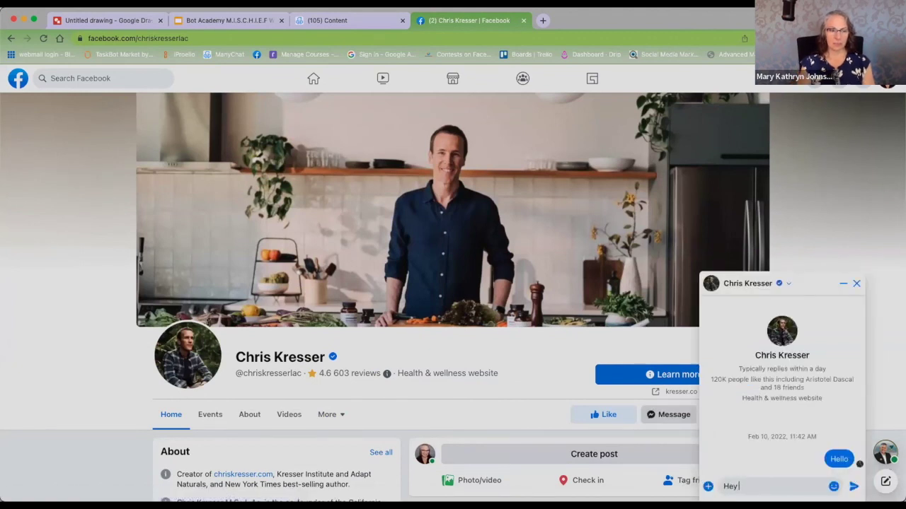
{"action": "type", "text": " Chris and Team ~ Just saying"}
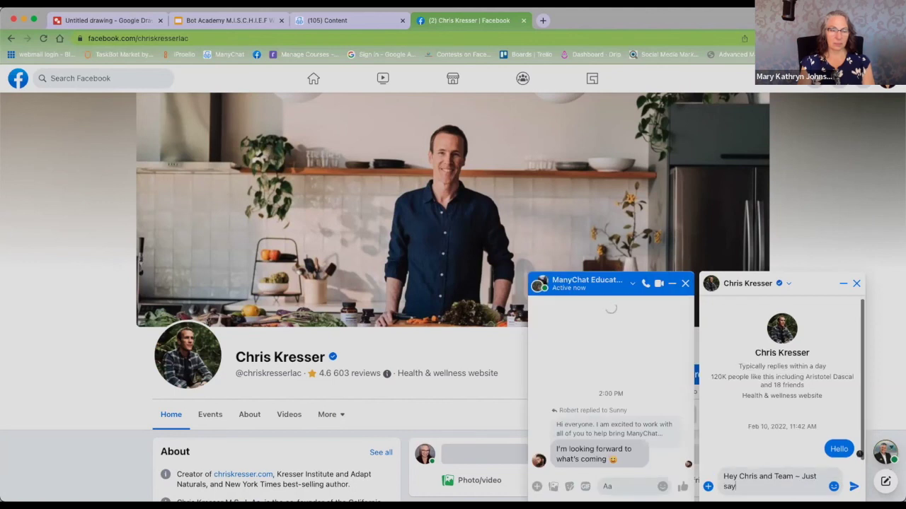
{"action": "left_click", "coordinate": [683, 284]}
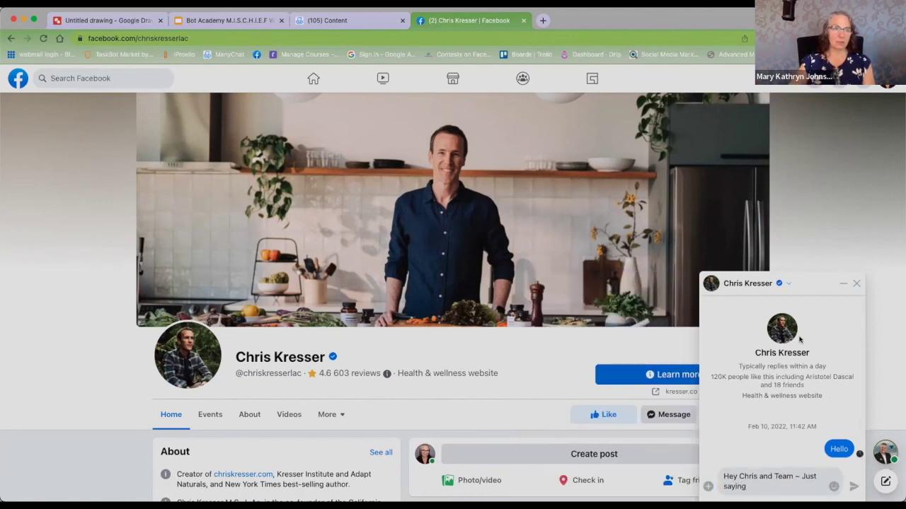
Step: Continue the chat message with "thanks for the Orange Chicken Salad recipe! YUM!"
{"action": "left_click", "coordinate": [775, 483]}
{"action": "type", "text": "thanks for the Orange Chicken Sala"}
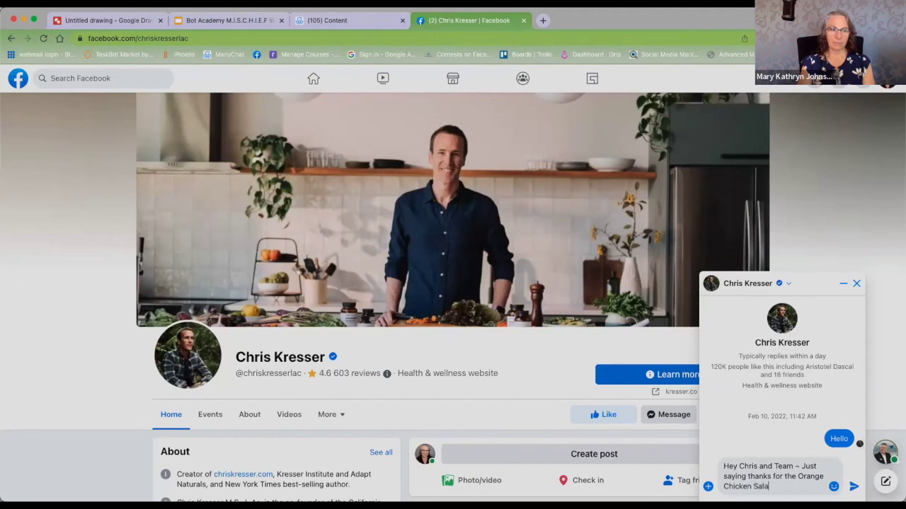
{"action": "type", "text": "d recipe! YUM"}
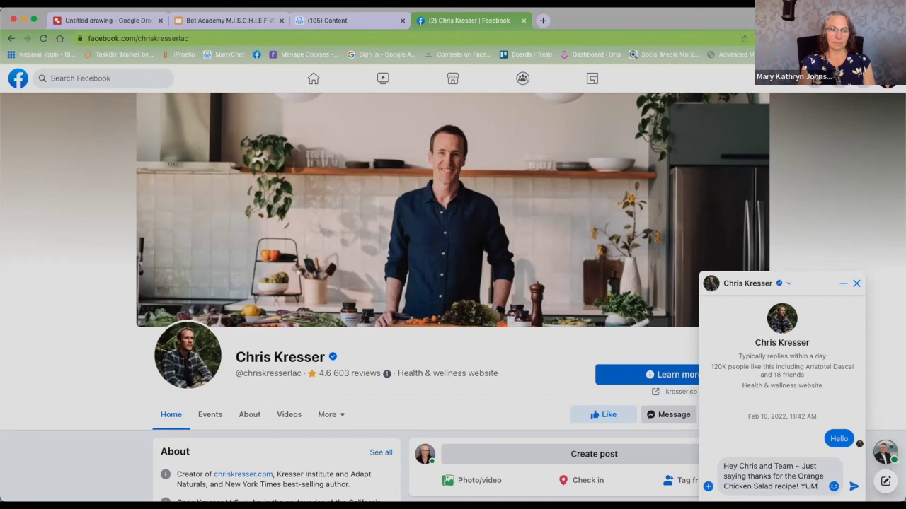
{"action": "type", "text": "!"}
{"action": "key", "text": "shift+Return"}
{"action": "type", "text": "Keep it yup"}
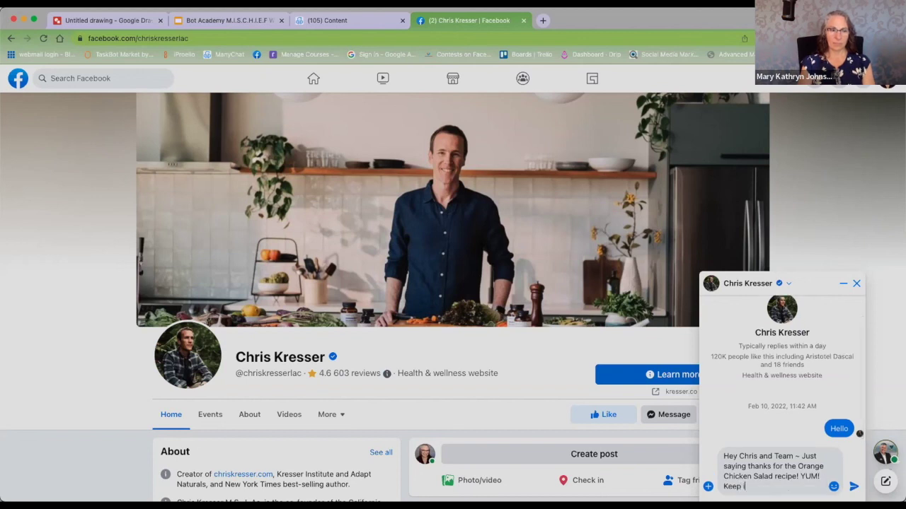
{"action": "key", "text": "BackSpace"}
{"action": "key", "text": "BackSpace"}
{"action": "key", "text": "BackSpace"}
{"action": "key", "text": "BackSpace"}
{"action": "key", "text": "BackSpace"}
{"action": "key", "text": "BackSpace"}
{"action": "key", "text": "BackSpace"}
{"action": "key", "text": "BackSpace"}
{"action": "key", "text": "BackSpace"}
{"action": "key", "text": "BackSpace"}
{"action": "key", "text": "BackSpace"}
{"action": "key", "text": "BackSpace"}
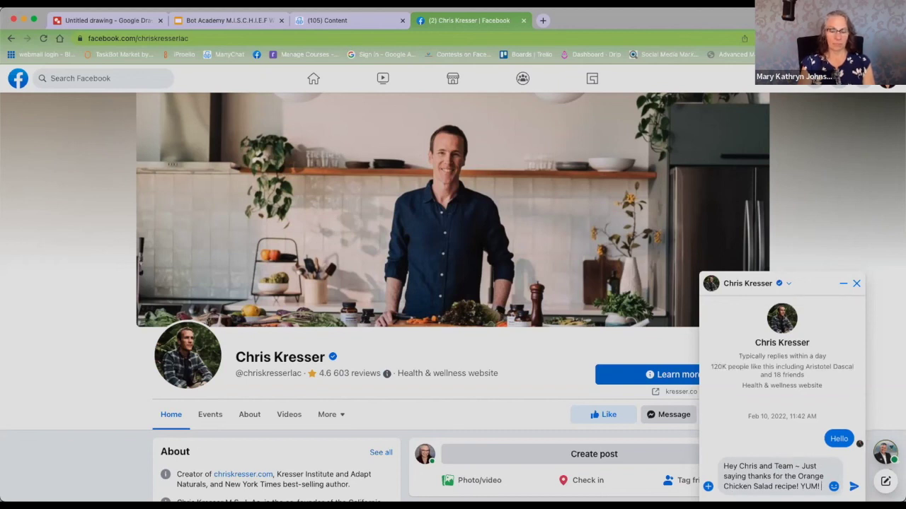
Step: Finish the chat message with "Keep it up!" on a new line and send it to the page
{"action": "key", "text": "shift+Return"}
{"action": "type", "text": "Keep it"}
{"action": "key", "text": "BackSpace"}
{"action": "key", "text": "BackSpace"}
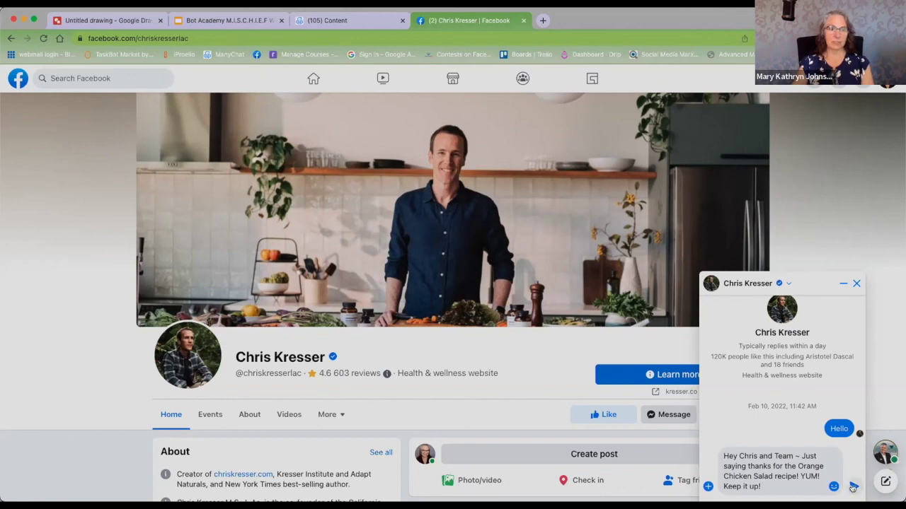
{"action": "left_click", "coordinate": [853, 486]}
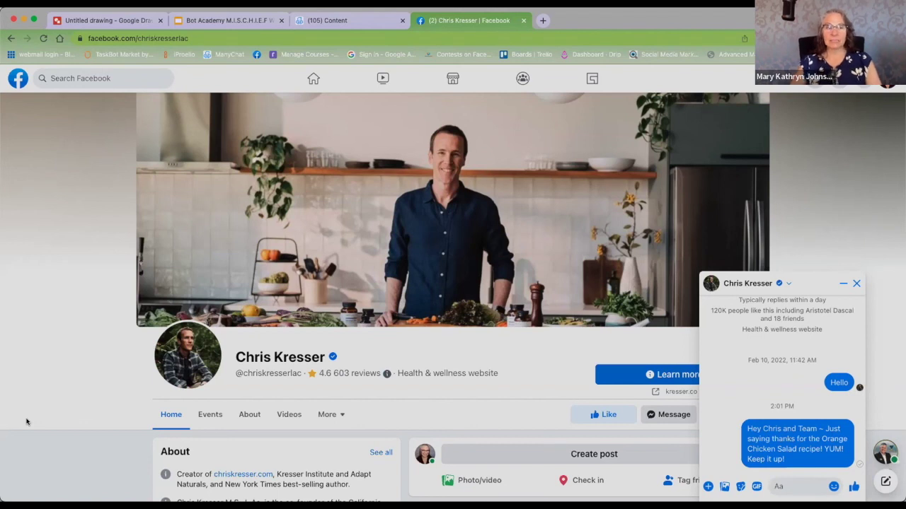
Step: Return to the page results, open the "Healing the Mother Wound" page, check its message chat and close the chat
{"action": "left_click", "coordinate": [11, 38]}
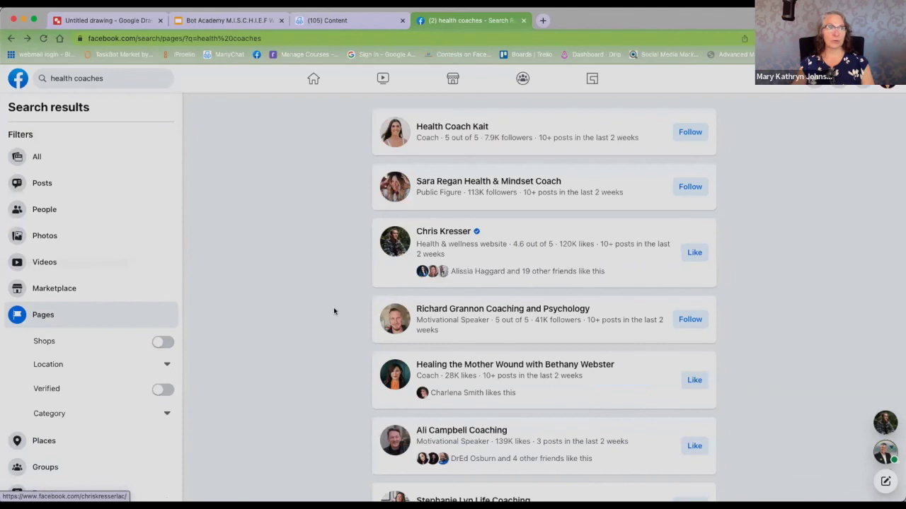
{"action": "scroll", "coordinate": [331, 340], "scroll_direction": "down", "scroll_amount": 2}
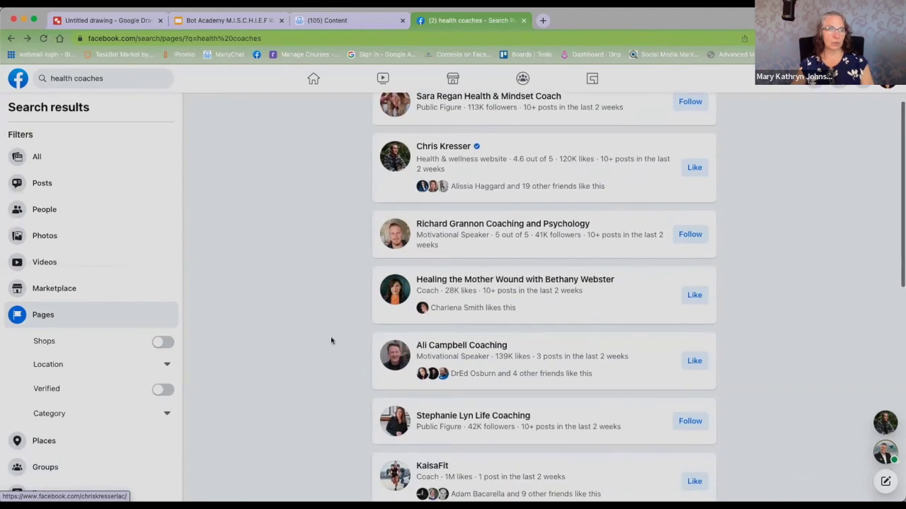
{"action": "left_click", "coordinate": [476, 281]}
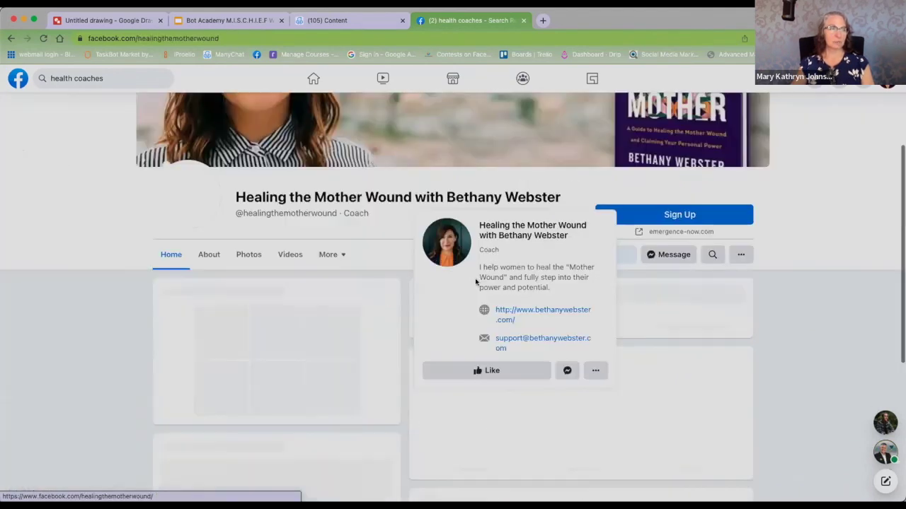
{"action": "left_click", "coordinate": [665, 254]}
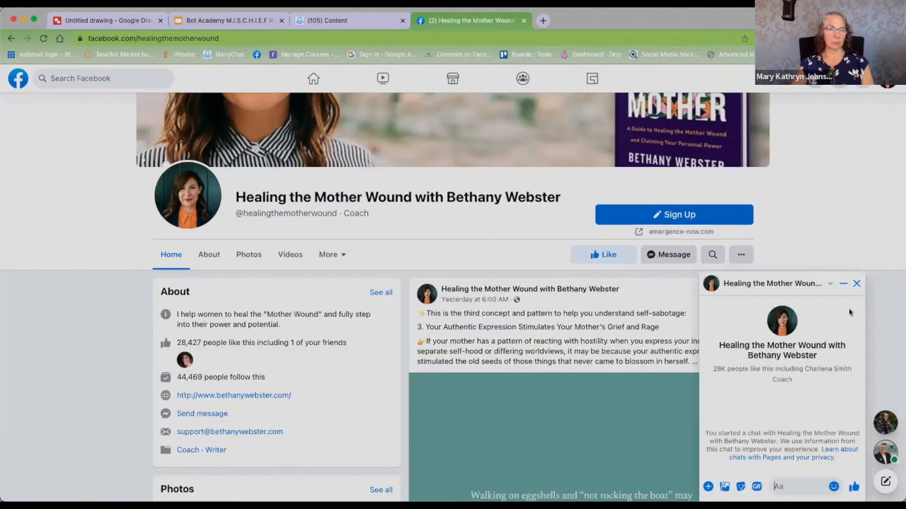
{"action": "left_click", "coordinate": [856, 284]}
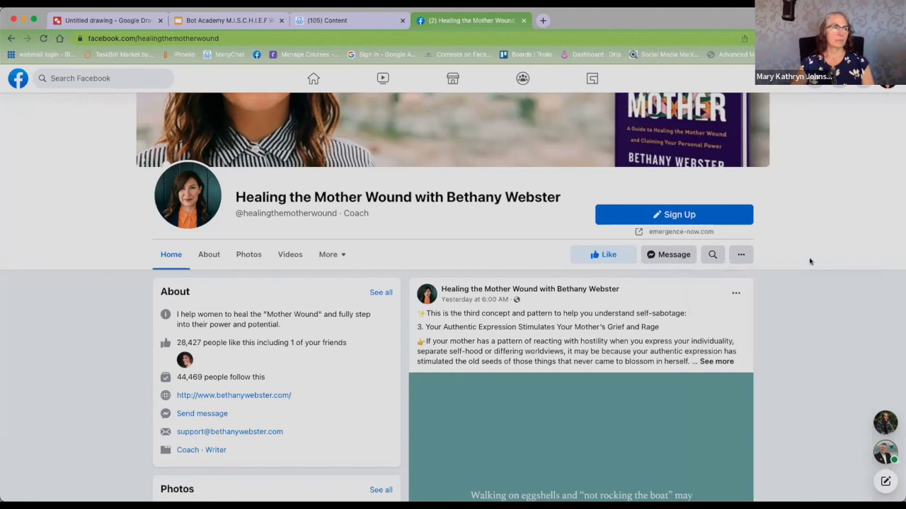
Step: Return to the page results, open the sixth result's coaching page and dismiss the ManyChat group chat
{"action": "key", "text": "super+bracketleft"}
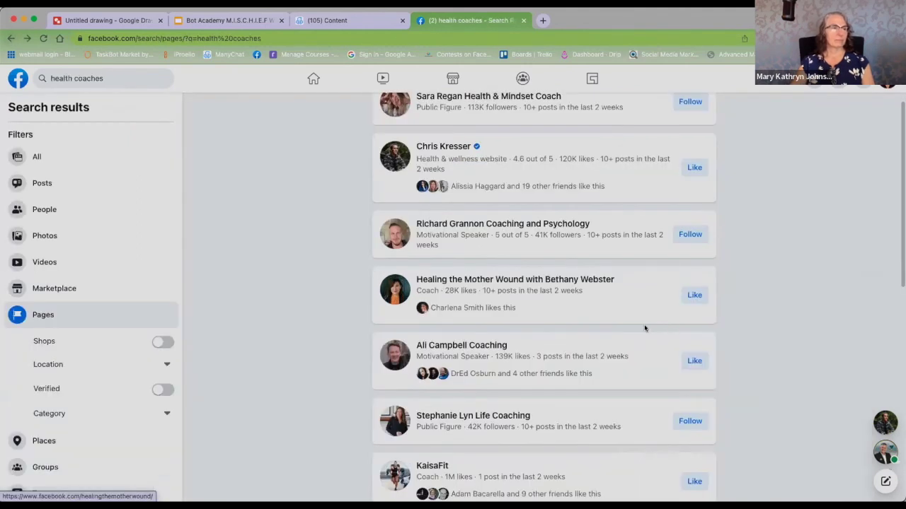
{"action": "left_click", "coordinate": [465, 349]}
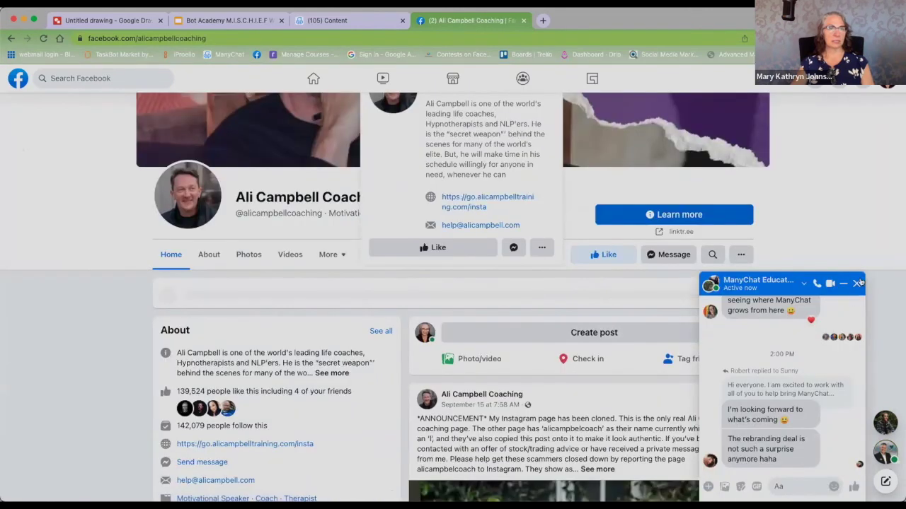
{"action": "left_click", "coordinate": [857, 283]}
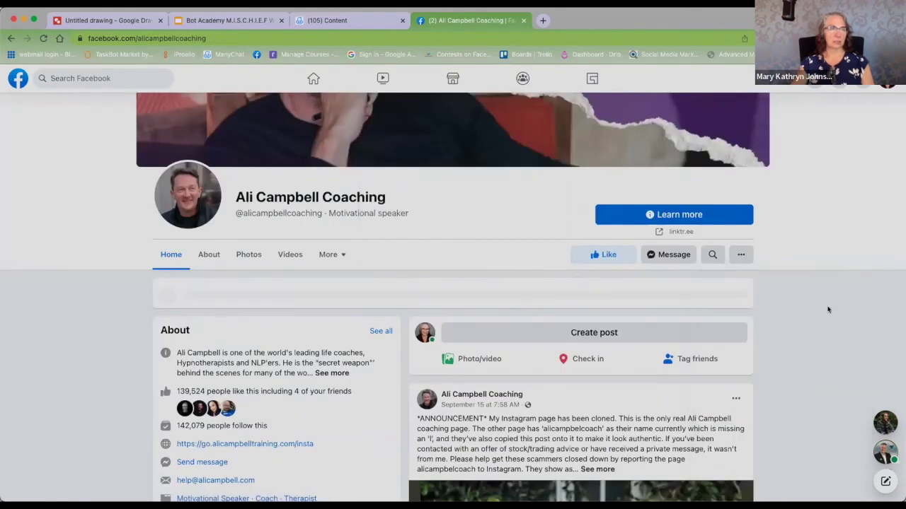
Step: Open the coaching page's message chat, highlight the date of the earlier conversation and close the chat
{"action": "left_click", "coordinate": [668, 256]}
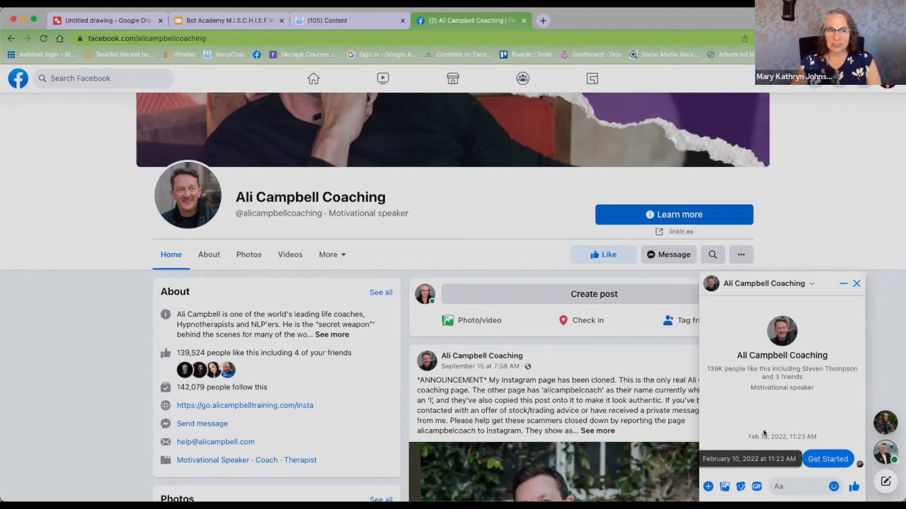
{"action": "left_click_drag", "start_coordinate": [747, 436], "coordinate": [784, 437]}
{"action": "left_click", "coordinate": [833, 414]}
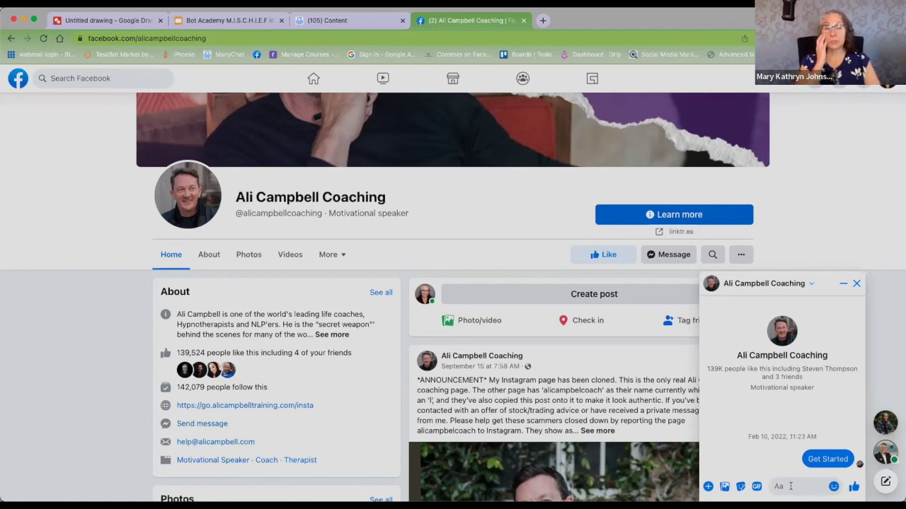
{"action": "left_click", "coordinate": [856, 283]}
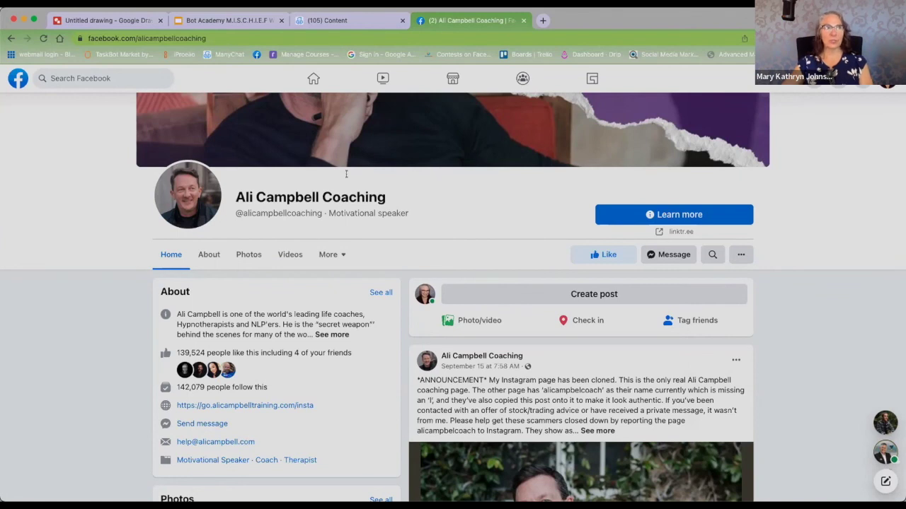
Step: Switch to the Bot Academy M.I.S.C.H.I.E.F Workshop presentation and start its slideshow from the "#3: Maximize ALL Possible Leads" slide
{"action": "left_click", "coordinate": [117, 19]}
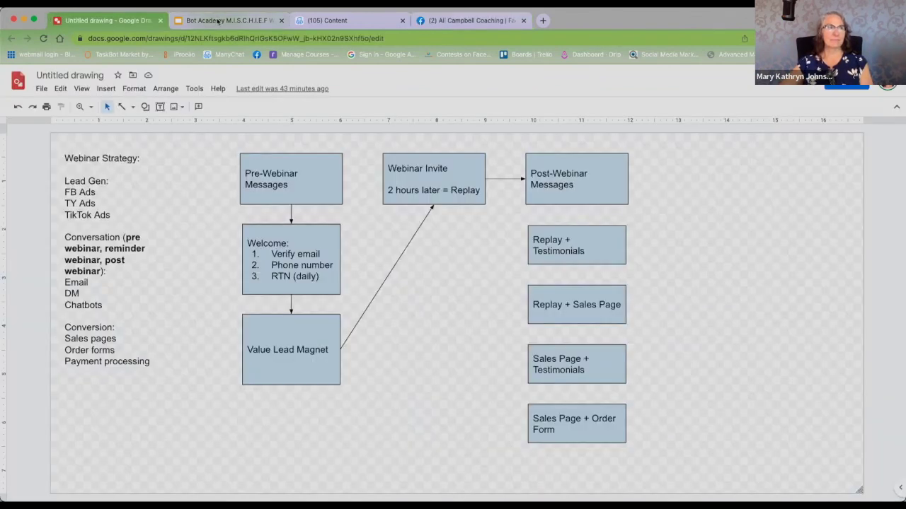
{"action": "left_click", "coordinate": [218, 21]}
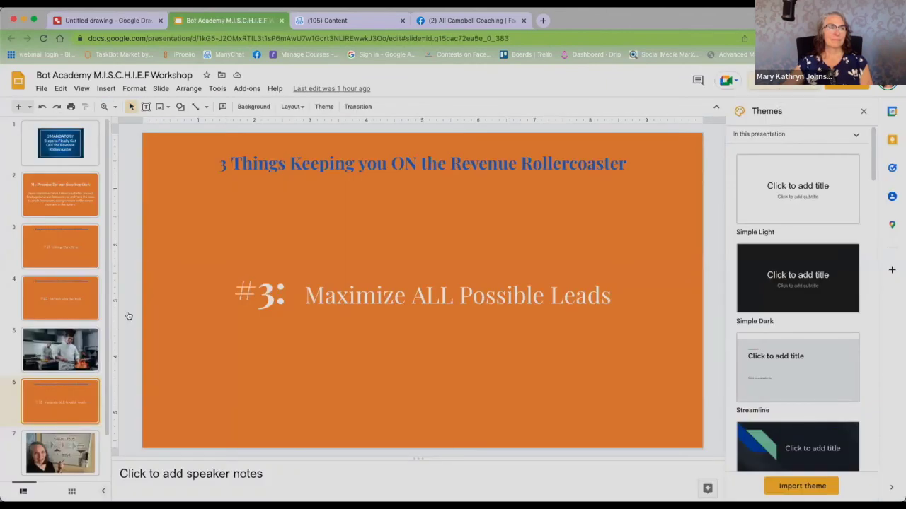
{"action": "key", "text": "super+Return"}
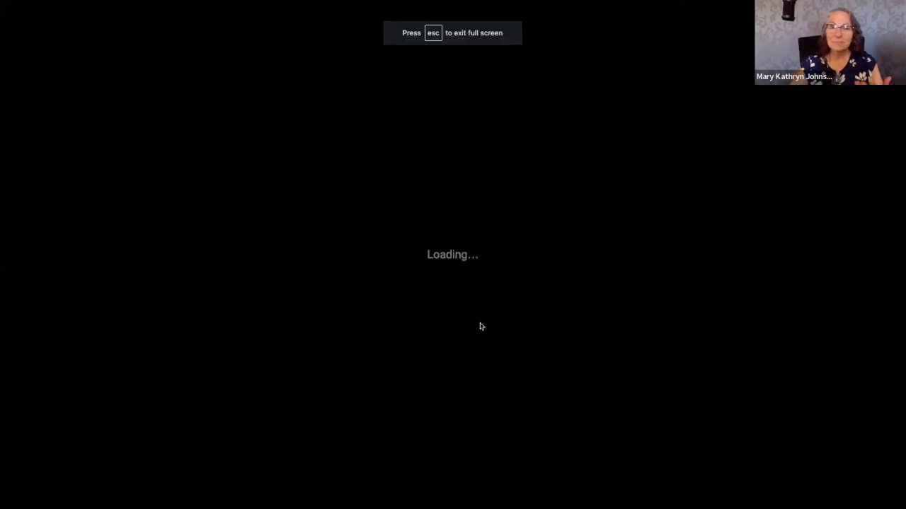